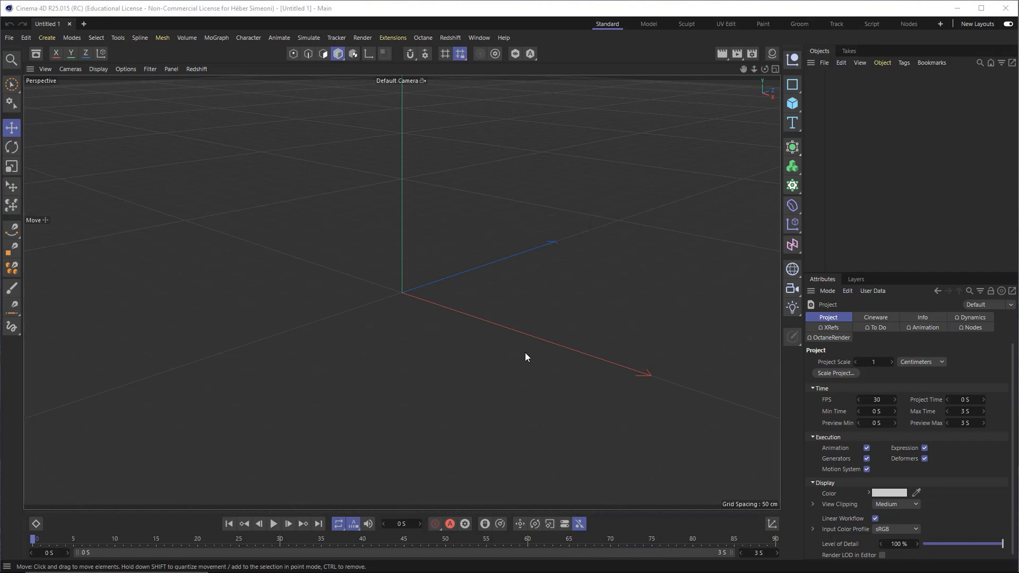
Add a cube primitive to the empty scene
click(393, 269)
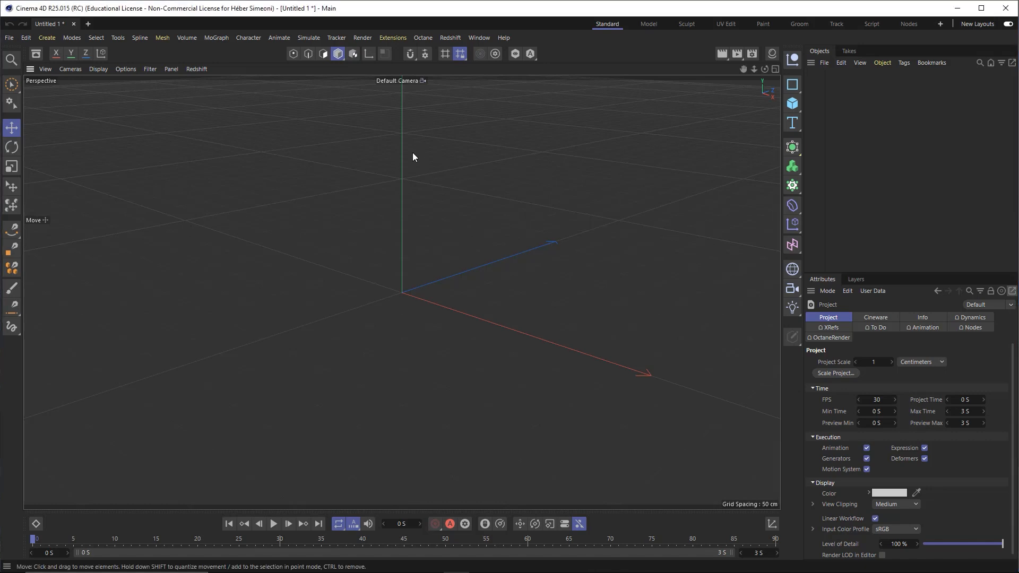
drag(111, 321, 60, 24)
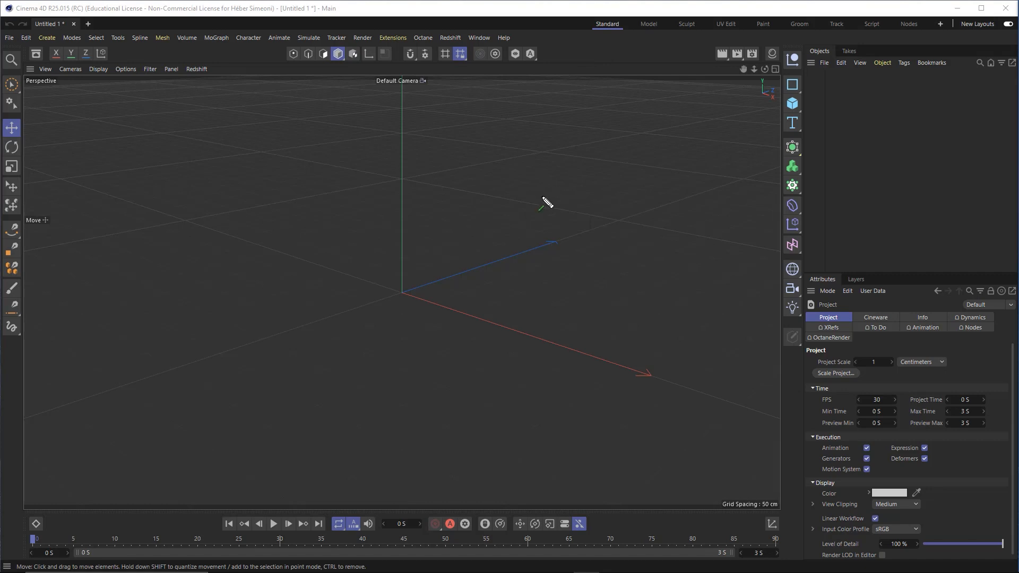
click(792, 104)
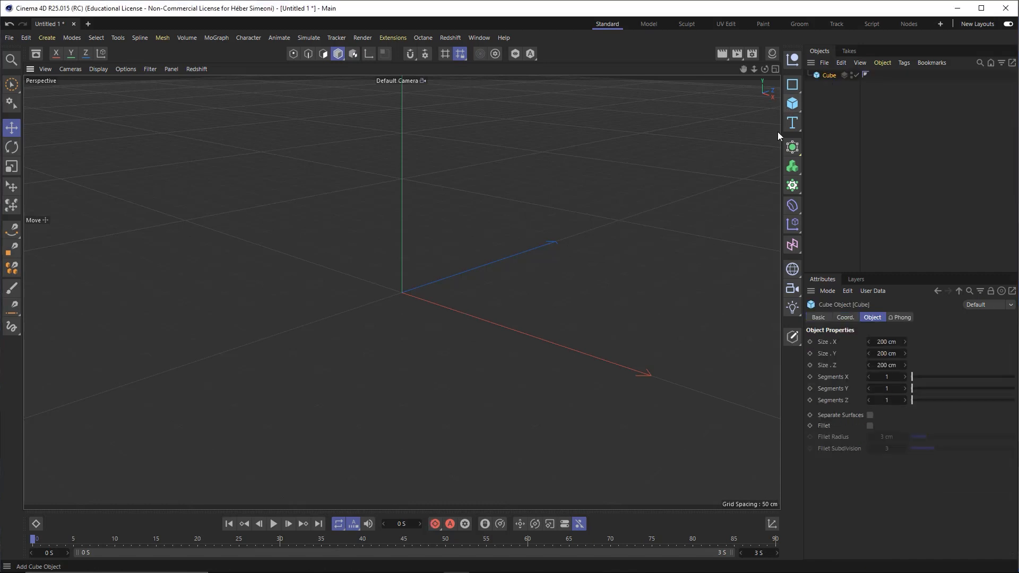
alt+drag(413, 288, 428, 285)
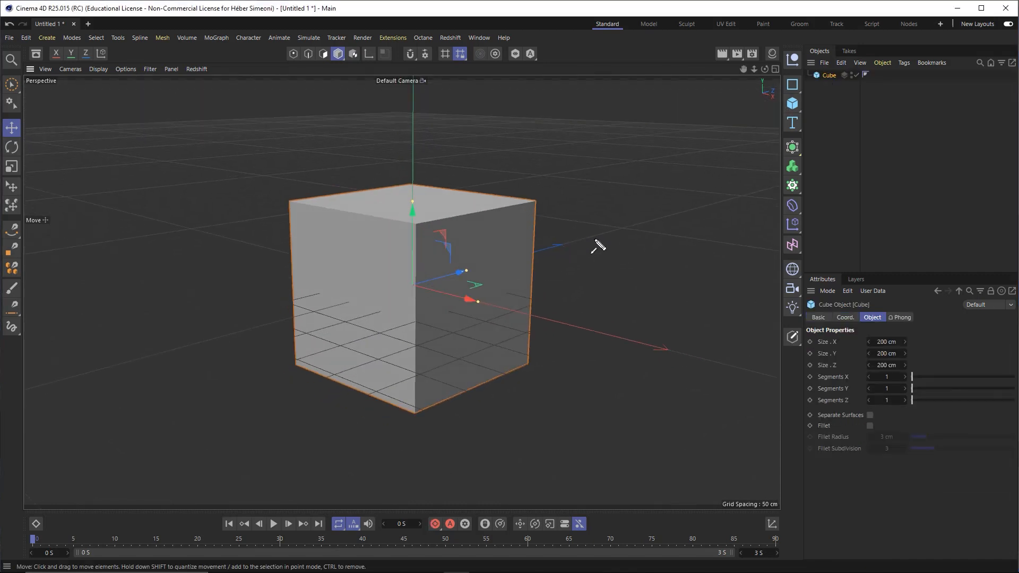
drag(604, 318, 829, 80)
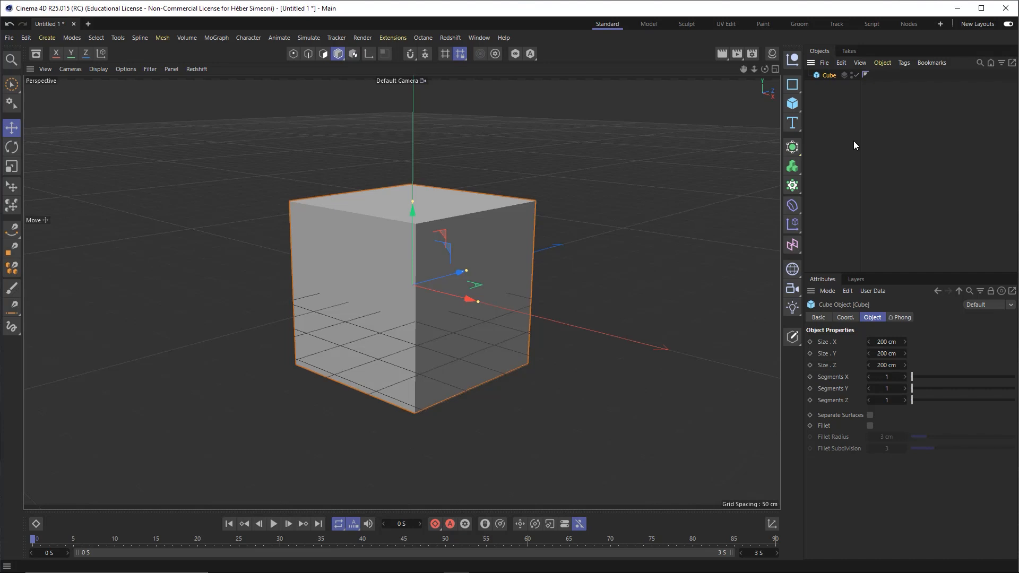
Resize the cube to 150 cm in X and 40 cm in Z
mouse_move(911, 58)
mouse_down()
mouse_move(827, 276)
mouse_move(869, 317)
mouse_up()
key(Escape)
mouse_move(879, 339)
mouse_down()
mouse_move(871, 342)
mouse_move(896, 357)
mouse_move(883, 365)
mouse_move(878, 357)
mouse_up()
key(ctrl+z)
key(ctrl+z)
key(ctrl+z)
click(886, 342)
text(150)
key(Return)
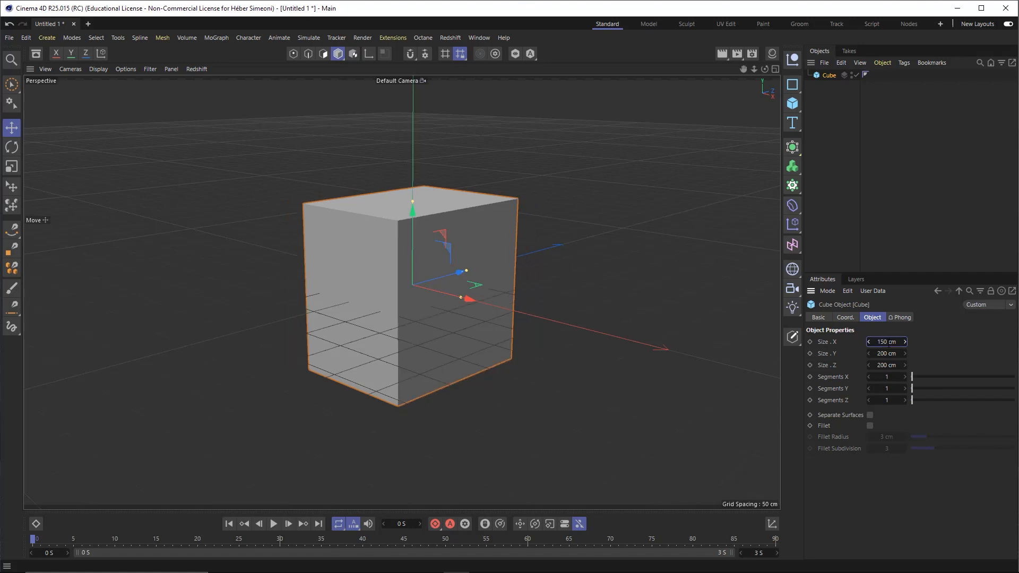
click(893, 365)
text(40)
key(Return)
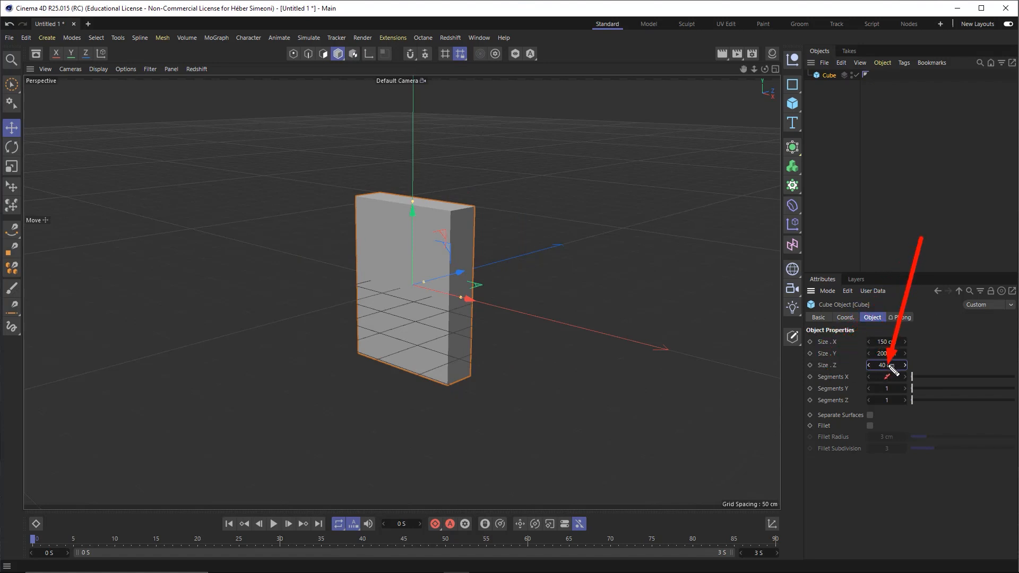
Add a Bevel deformer to the scene
key(Escape)
alt+drag(400, 298, 451, 245)
scroll(451, 244, up, 4)
alt+drag(446, 285, 449, 296)
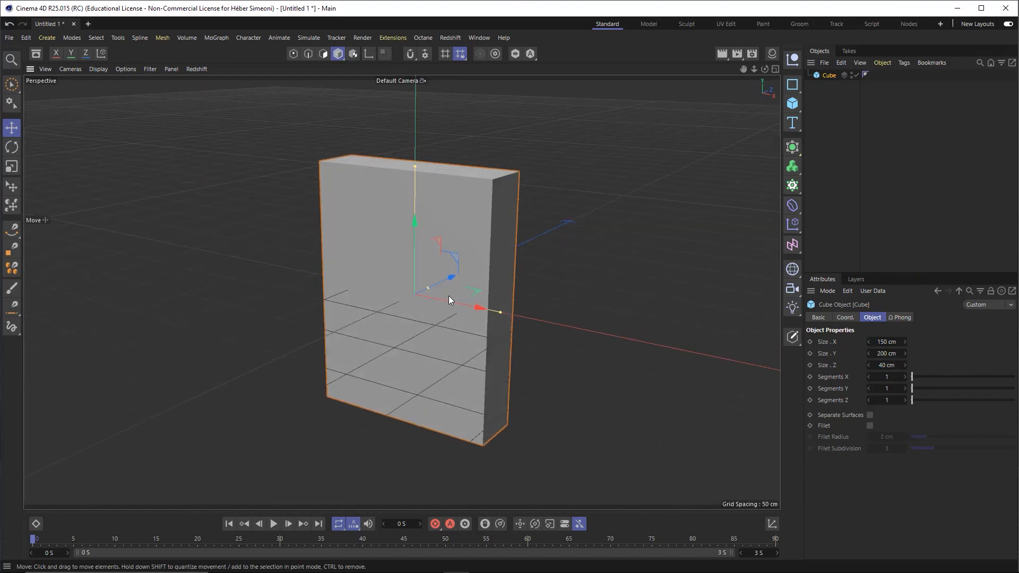
alt+drag(438, 268, 416, 267)
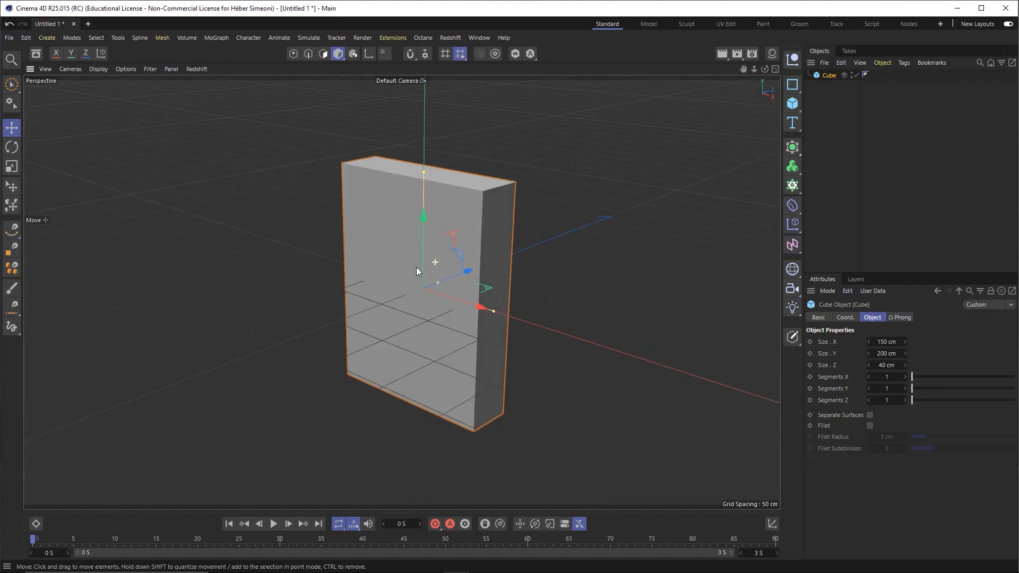
mouse_move(621, 112)
mouse_down()
mouse_move(476, 191)
mouse_move(490, 188)
mouse_move(492, 200)
mouse_up()
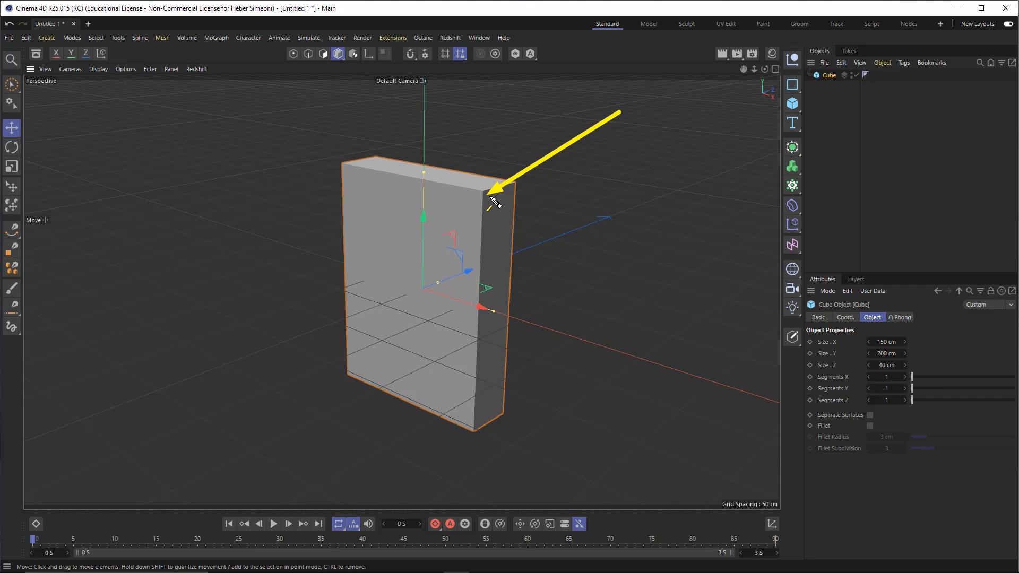
drag(623, 293, 767, 224)
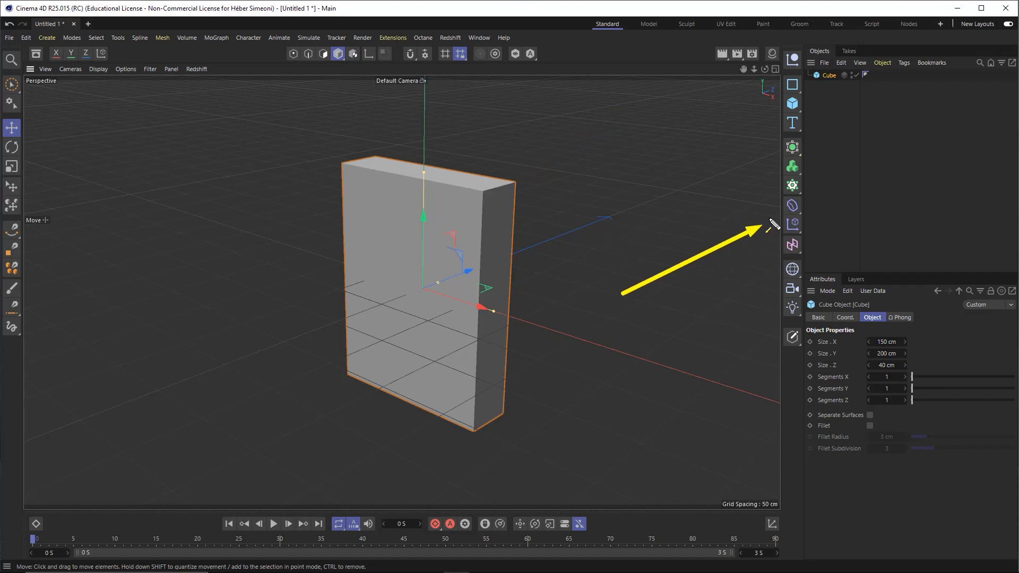
click(798, 208)
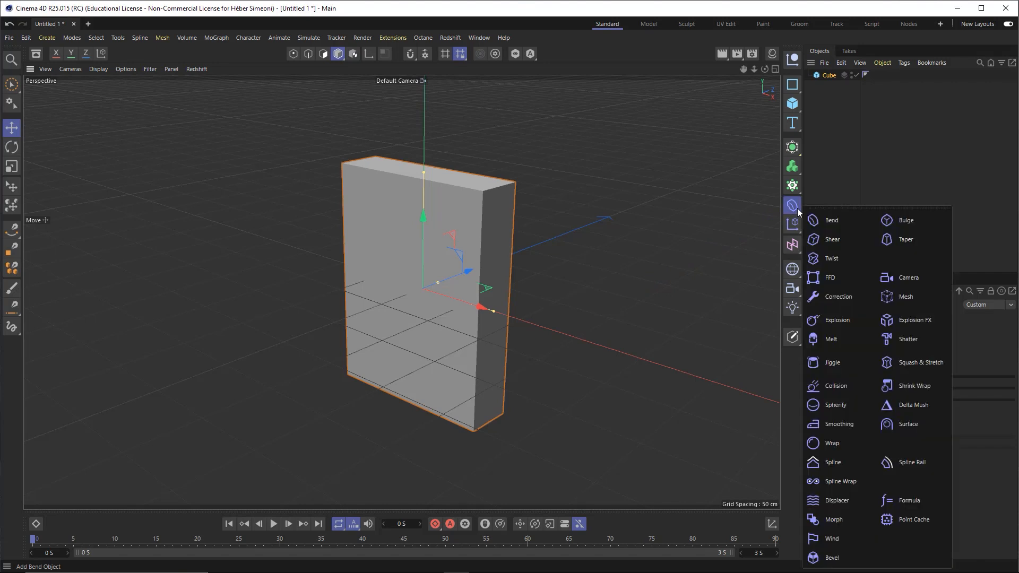
click(832, 558)
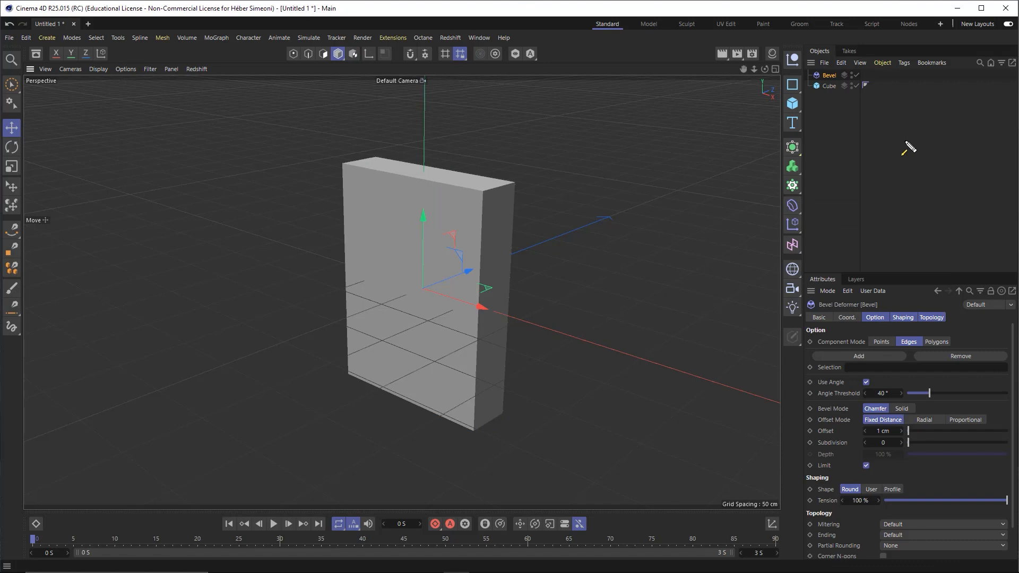
Make the Bevel deformer a child of the cube
mouse_move(759, 201)
mouse_down()
mouse_move(824, 91)
mouse_move(780, 97)
mouse_move(829, 79)
mouse_move(840, 95)
mouse_move(829, 76)
mouse_move(827, 87)
mouse_up()
key(Escape)
scroll(539, 187, up, 5)
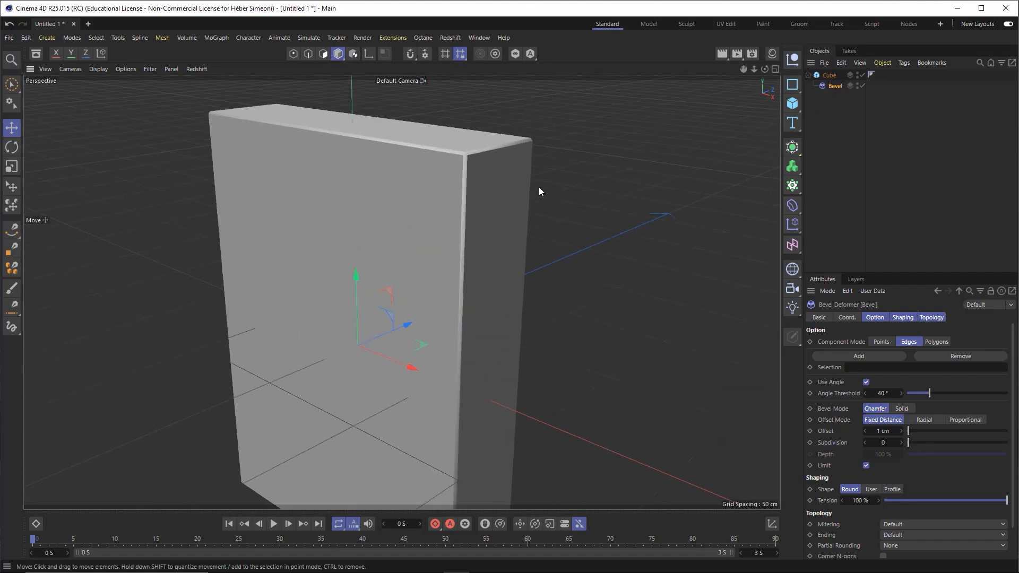
scroll(540, 187, down, 1)
Set the Bevel deformer's offset to 5 cm
mouse_move(566, 117)
mouse_down()
mouse_move(451, 191)
mouse_move(471, 200)
mouse_move(814, 115)
mouse_move(834, 89)
mouse_up()
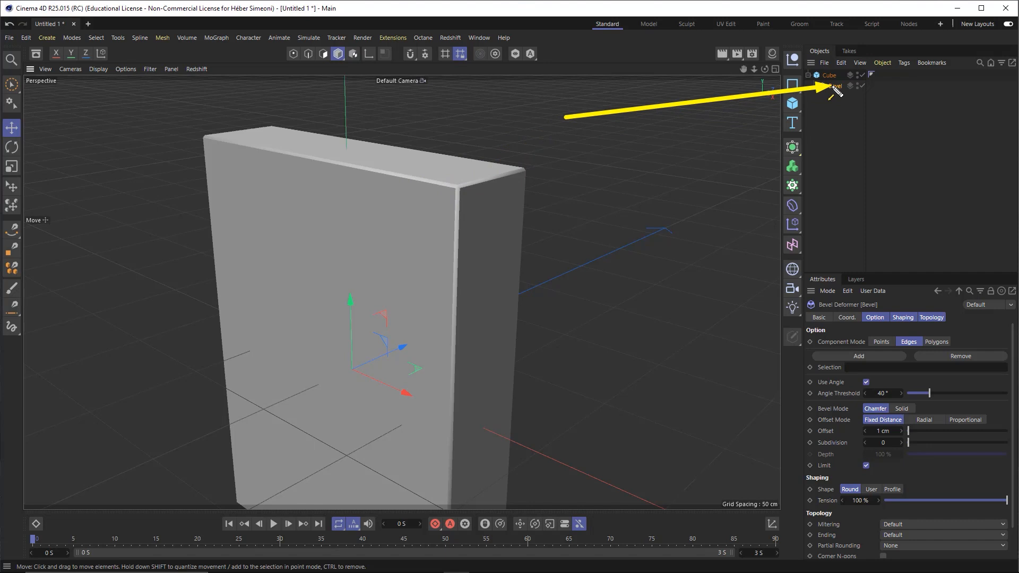
drag(874, 274, 867, 201)
mouse_move(865, 132)
mouse_down()
mouse_move(830, 206)
mouse_move(881, 264)
mouse_move(897, 246)
mouse_move(934, 244)
mouse_move(892, 237)
mouse_move(839, 263)
mouse_move(897, 252)
mouse_move(881, 276)
mouse_move(888, 362)
mouse_move(873, 358)
mouse_up()
key(Escape)
click(874, 358)
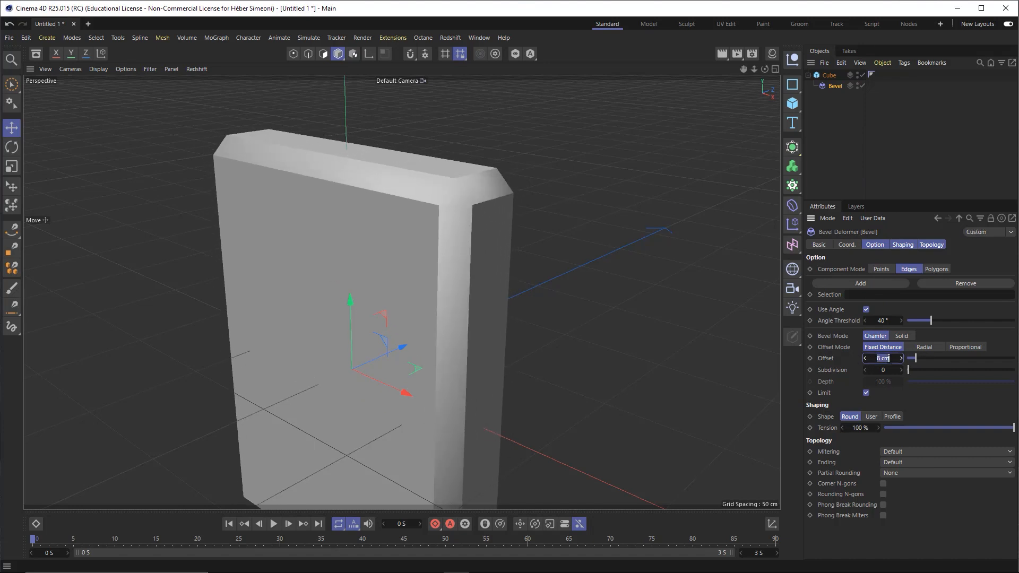
text(5)
key(Return)
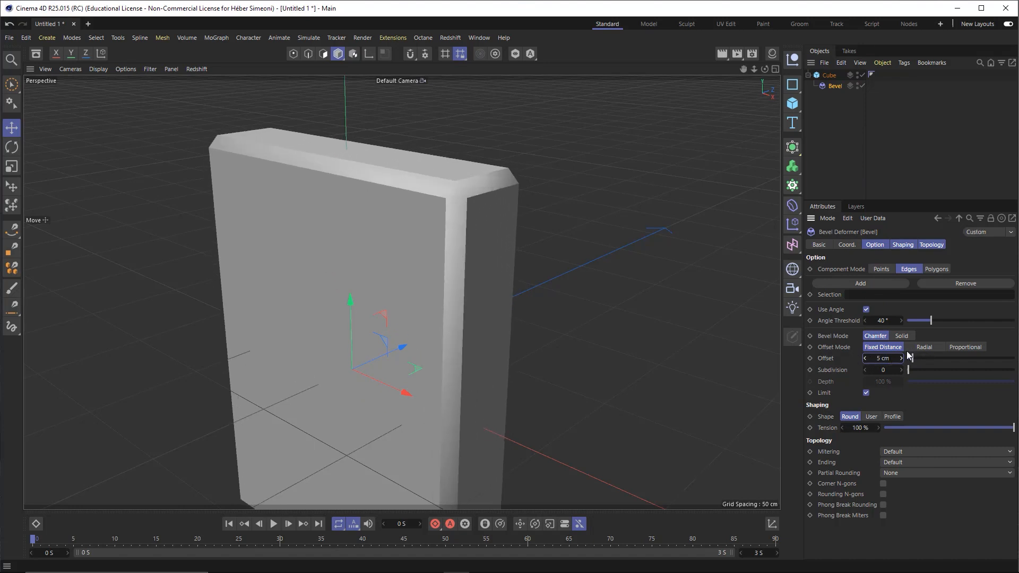
Set the Bevel deformer's subdivision to 5 to round the cube's edges
drag(832, 373, 884, 370)
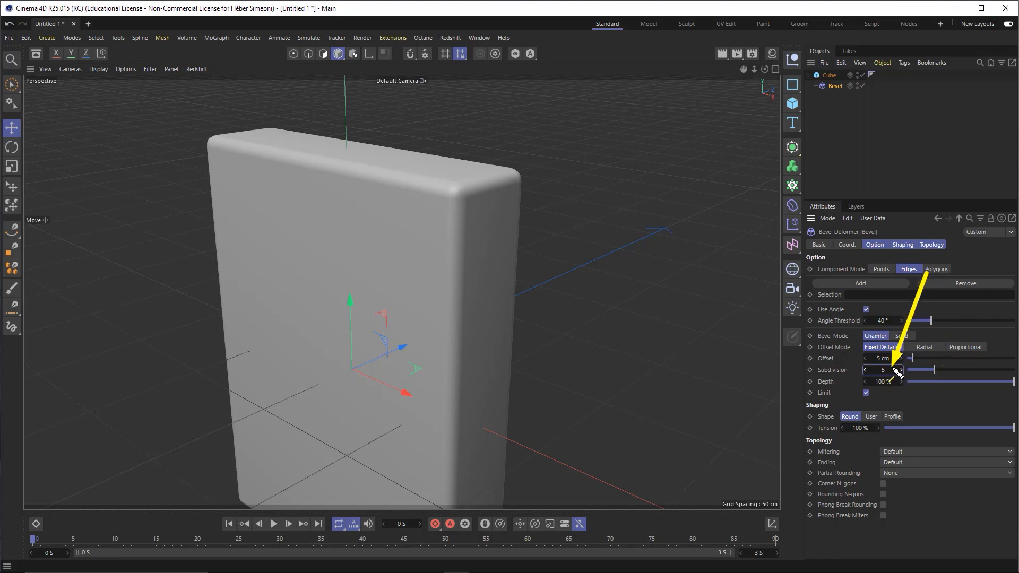
click(550, 190)
click(834, 86)
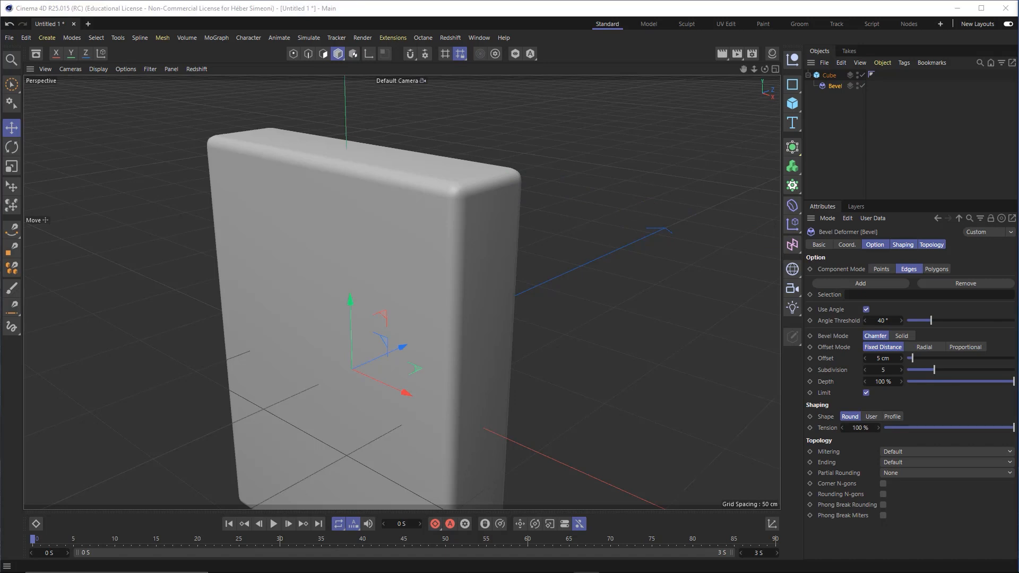
Deselect the Bevel deformer and examine the cube's rounded edges from several angles, including the underside
click(552, 228)
alt+right_drag(467, 244, 436, 276)
alt+drag(431, 256, 443, 229)
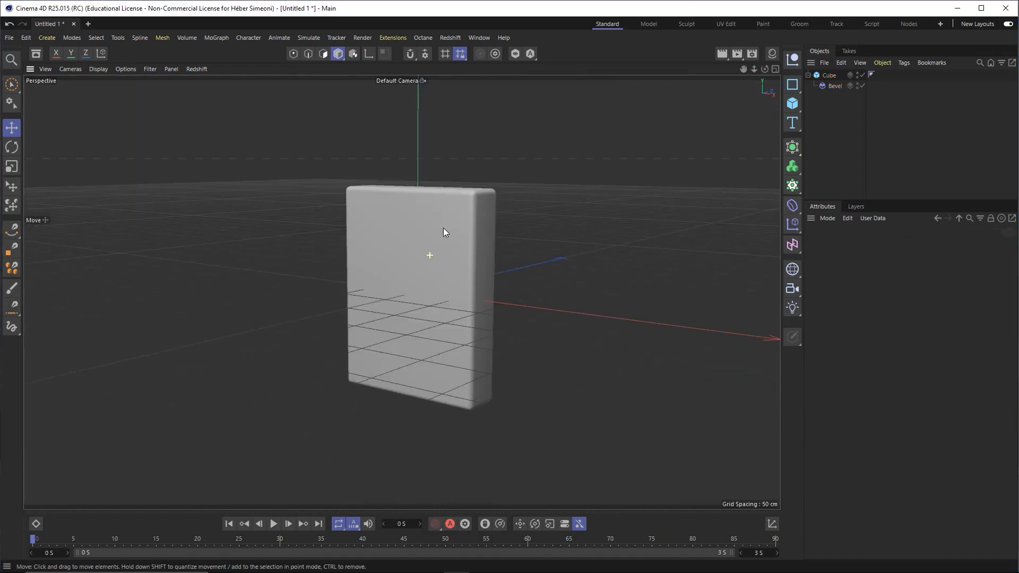
alt+right_drag(444, 229, 501, 227)
alt+drag(502, 227, 432, 257)
click(433, 257)
click(560, 213)
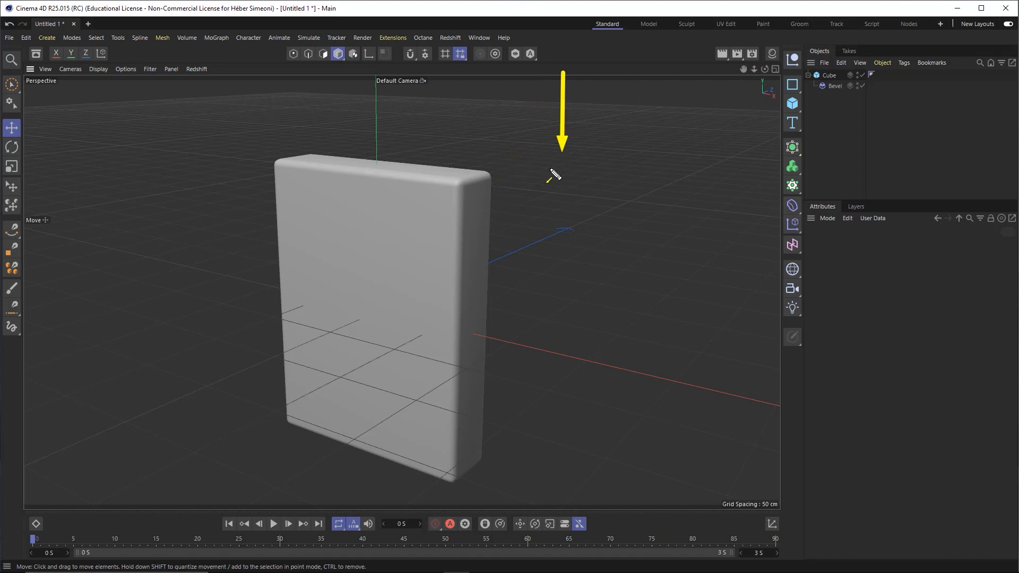
mouse_move(466, 302)
alt+mouse_down()
mouse_move(491, 266)
mouse_move(503, 301)
mouse_move(491, 363)
alt+mouse_up()
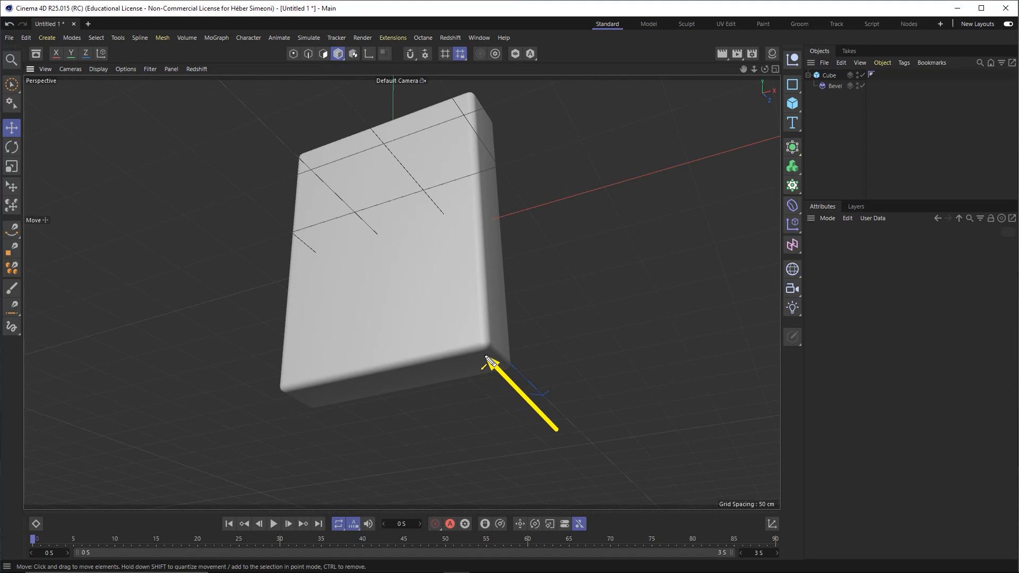
mouse_move(281, 362)
mouse_down()
mouse_move(280, 374)
mouse_move(302, 391)
mouse_up()
mouse_move(487, 264)
mouse_down()
mouse_move(467, 337)
mouse_move(409, 366)
mouse_up()
mouse_move(505, 276)
mouse_down()
mouse_move(498, 328)
mouse_move(446, 382)
mouse_move(404, 392)
mouse_up()
key(Escape)
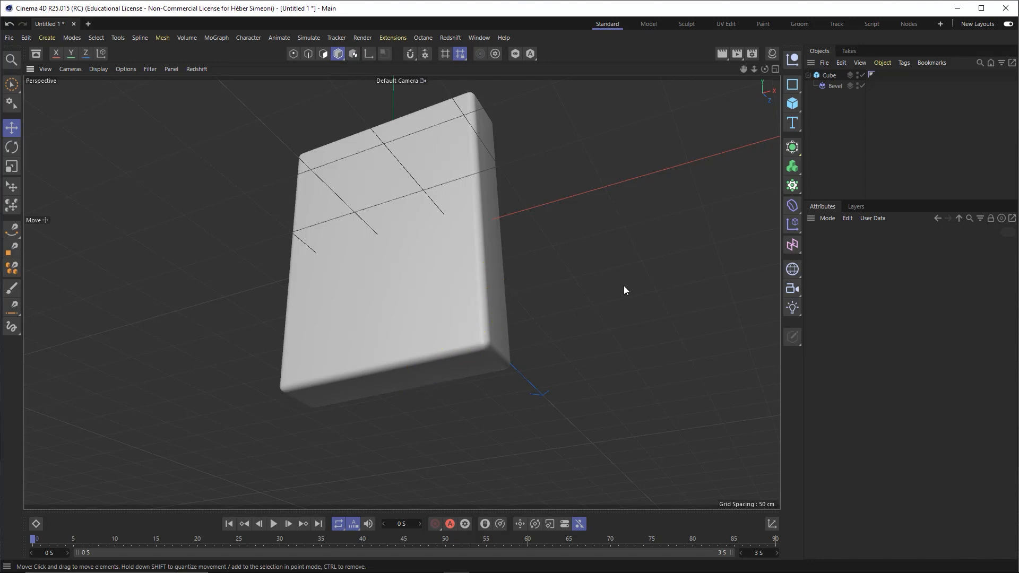
Convert the parametric cube into an editable polygon object
click(829, 75)
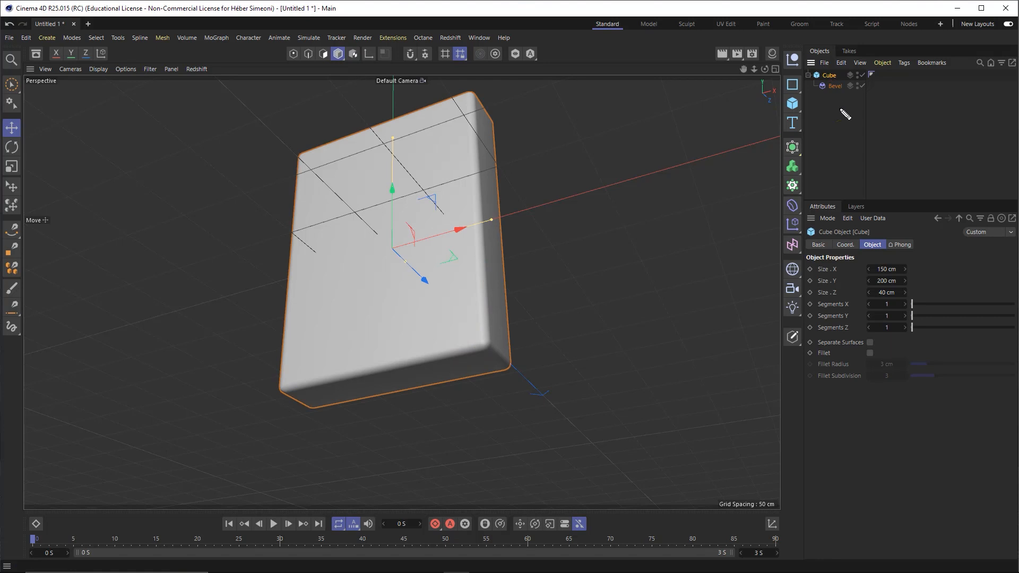
drag(715, 302, 831, 77)
key(Escape)
drag(912, 174, 802, 340)
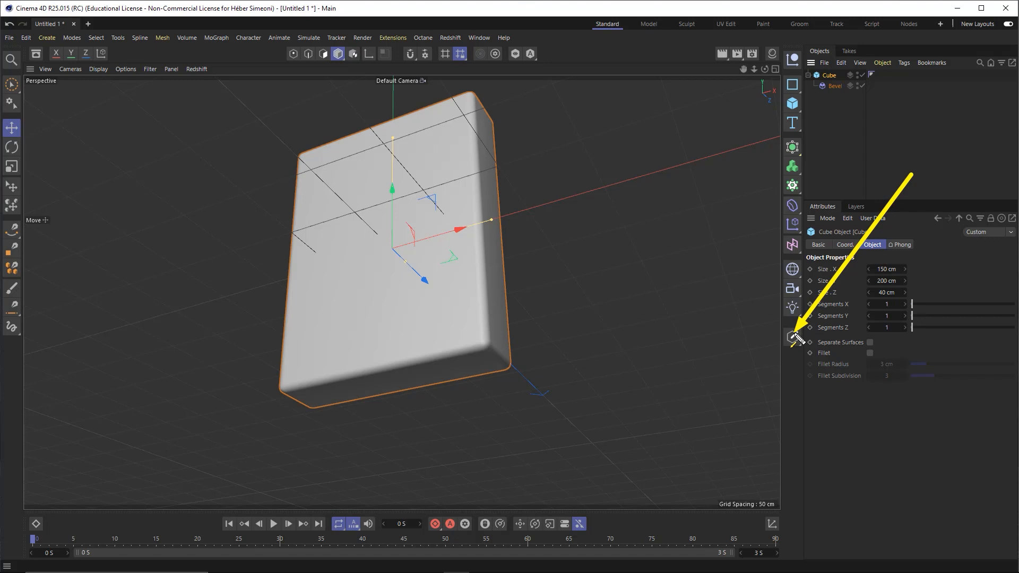
key(Escape)
click(793, 341)
alt+drag(418, 223, 425, 317)
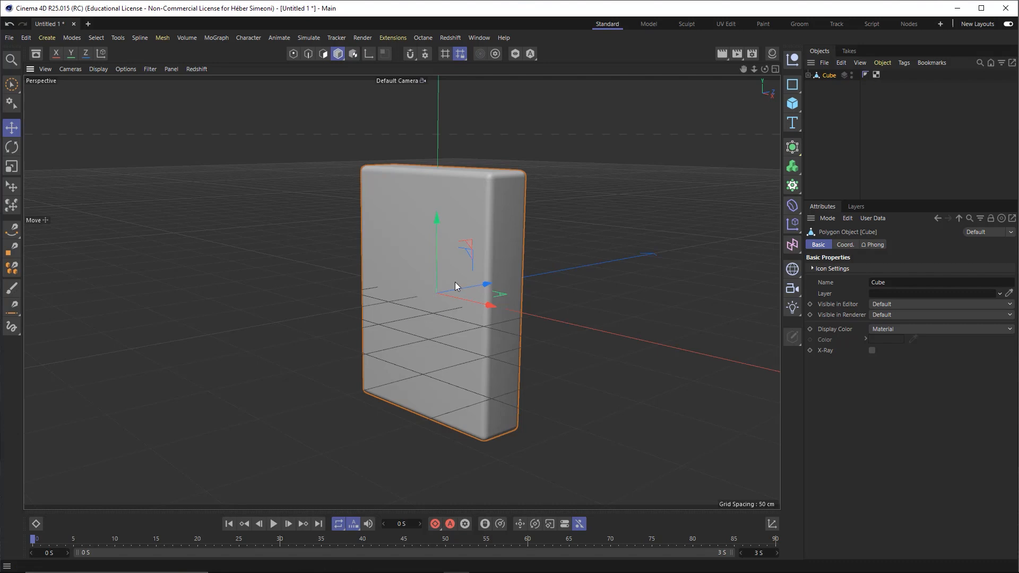
scroll(509, 303, up, 3)
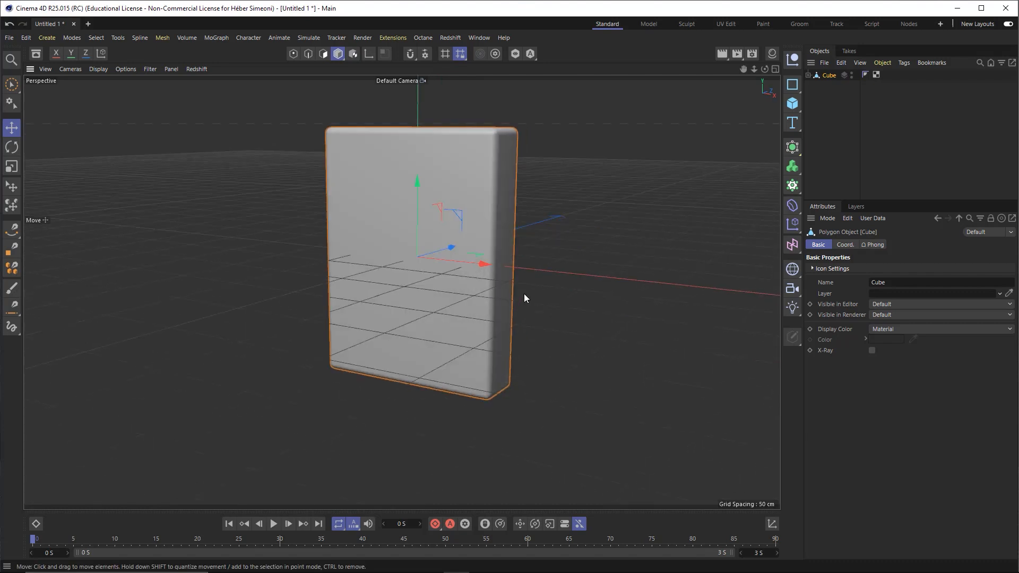
Switch the editable cube to edge mode and activate the Live Selection tool
mouse_move(498, 308)
mouse_down()
mouse_move(496, 326)
mouse_move(429, 387)
mouse_up()
drag(767, 200, 827, 77)
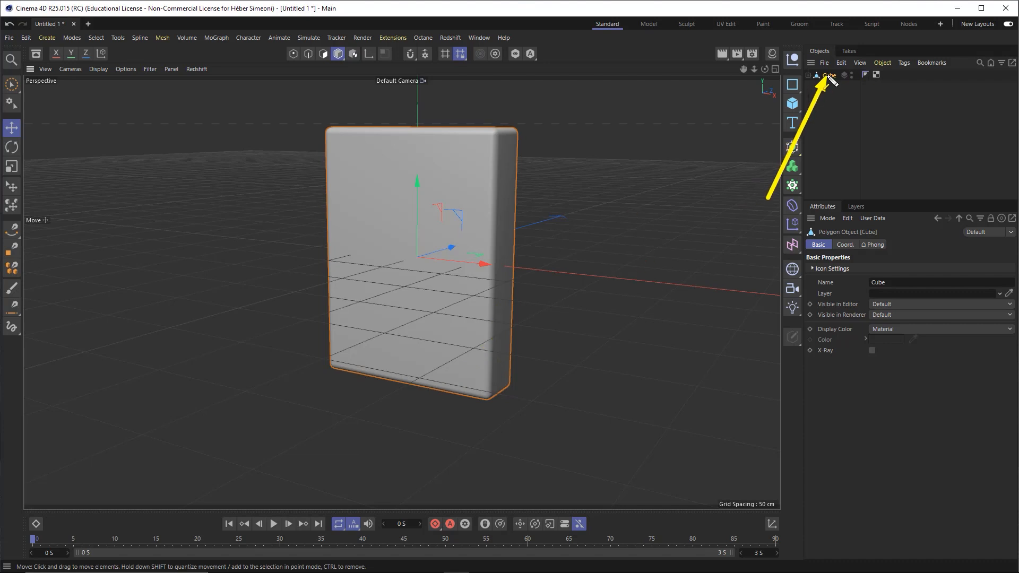
drag(267, 237, 314, 64)
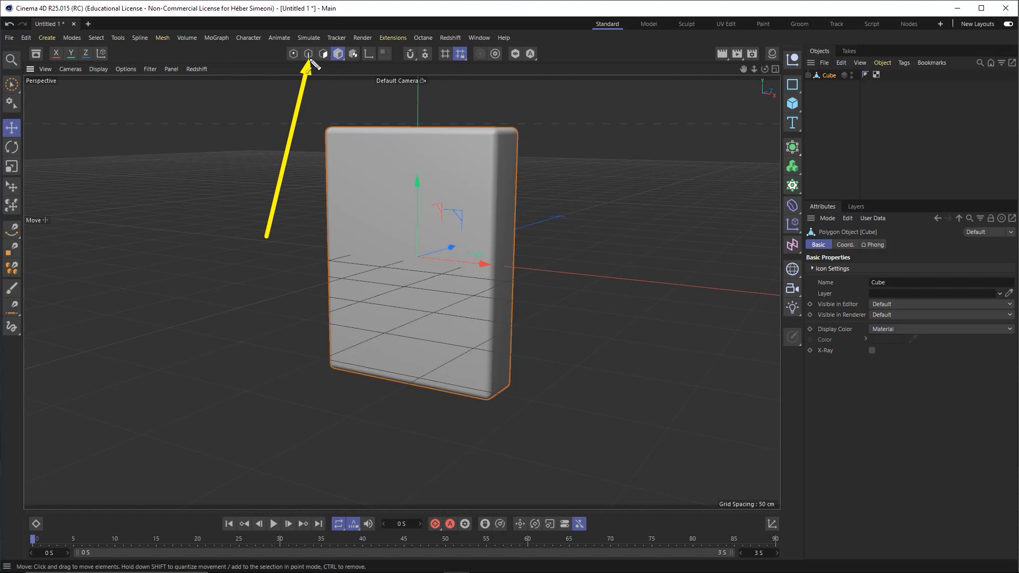
click(308, 54)
mouse_move(445, 245)
alt+mouse_down()
mouse_move(397, 296)
mouse_move(420, 247)
mouse_move(408, 265)
alt+mouse_up()
drag(182, 126, 32, 90)
click(12, 84)
Select the short edge between the cube's underside and its narrow side face, and store it as an edge selection tag
click(441, 200)
click(393, 192)
click(415, 168)
click(451, 196)
alt+drag(451, 301, 442, 225)
click(467, 405)
alt+middle_drag(479, 376, 500, 298)
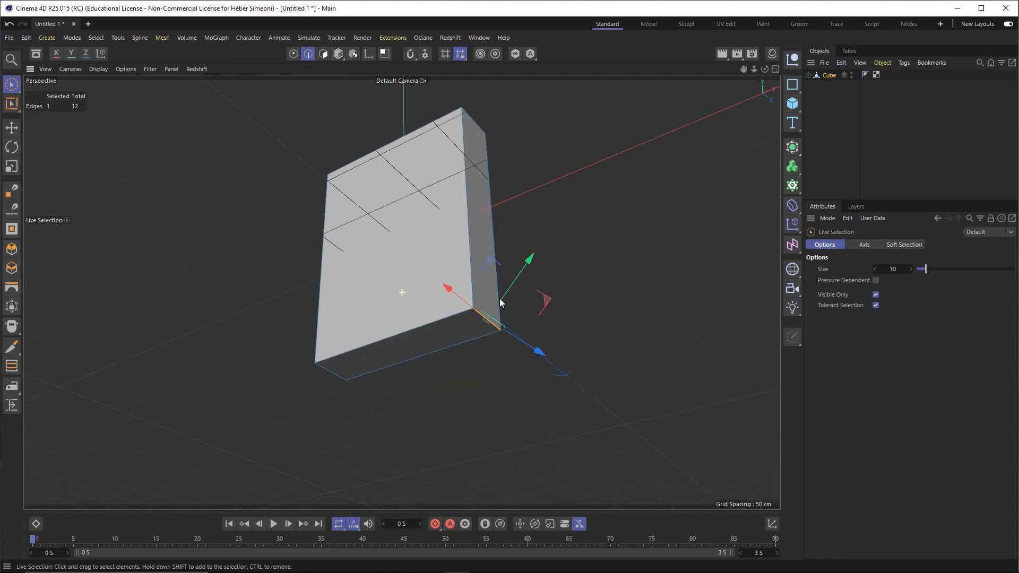
scroll(497, 325, up, 3)
alt+drag(497, 326, 493, 329)
click(470, 328)
click(476, 317)
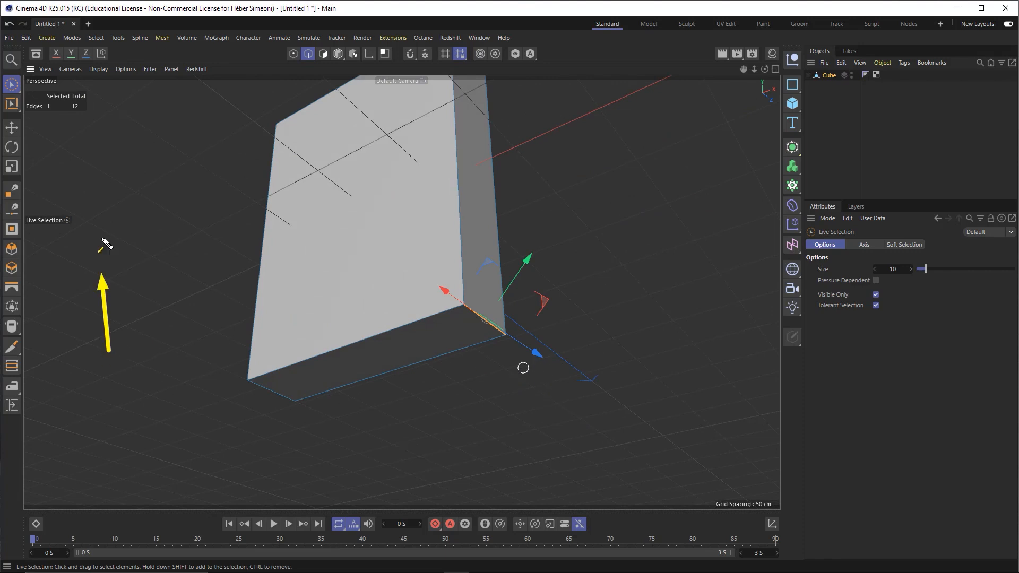
click(95, 38)
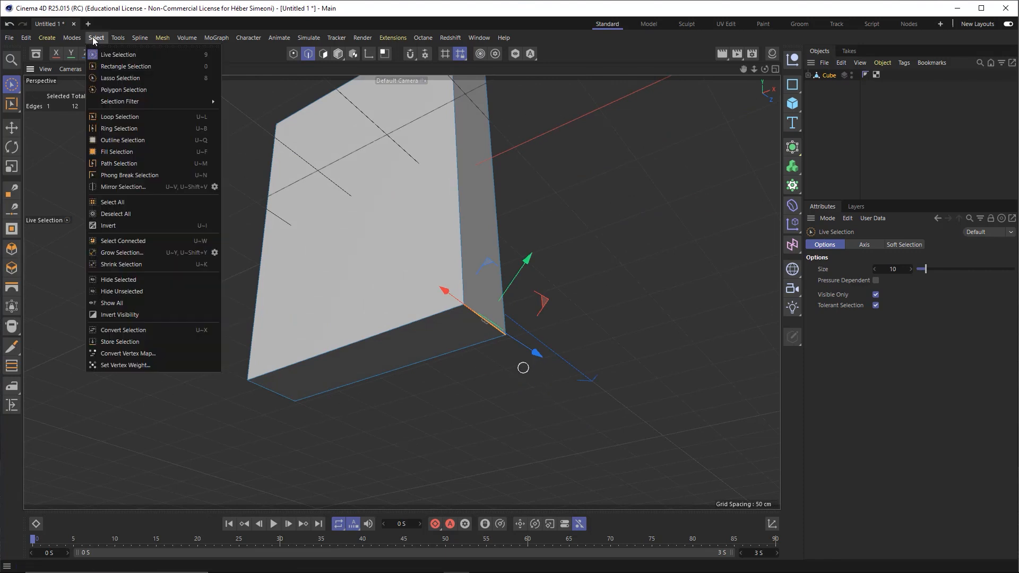
click(120, 341)
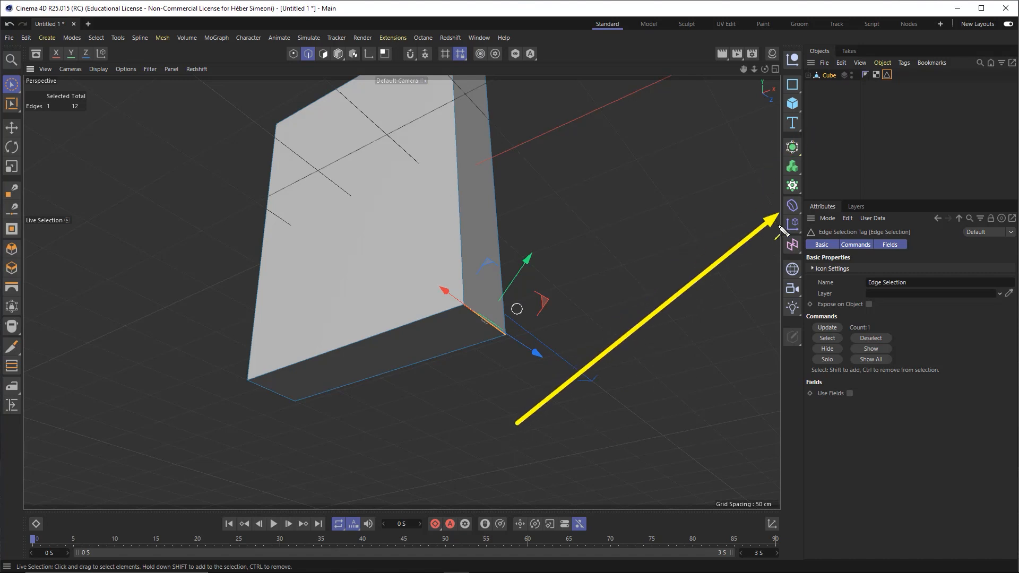
Add a second Bevel deformer to the scene
click(792, 206)
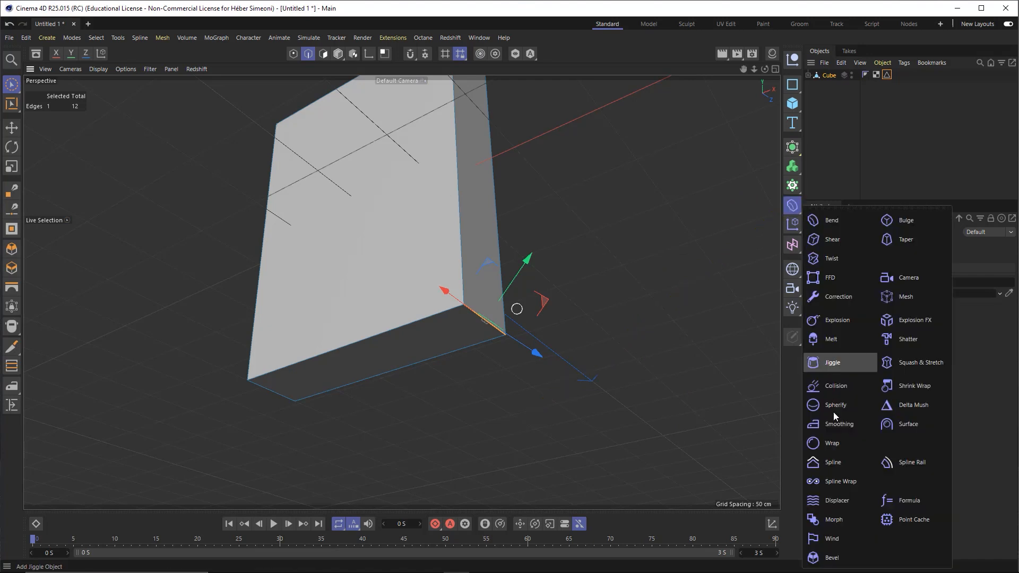
click(834, 557)
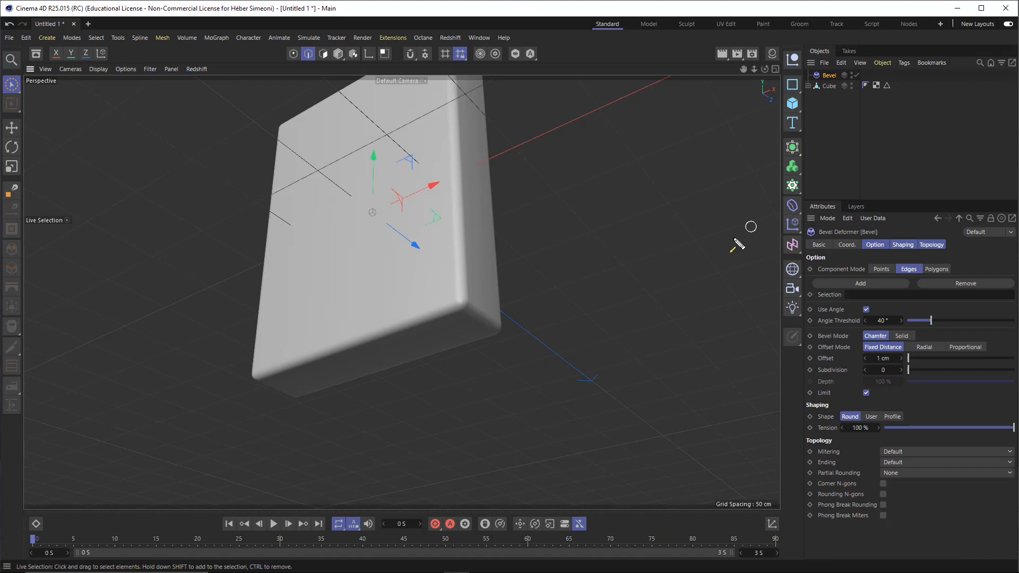
Nest the new Bevel deformer under the cube, above the existing Bevel, and rename it Bevel 2
click(808, 86)
drag(828, 76, 833, 87)
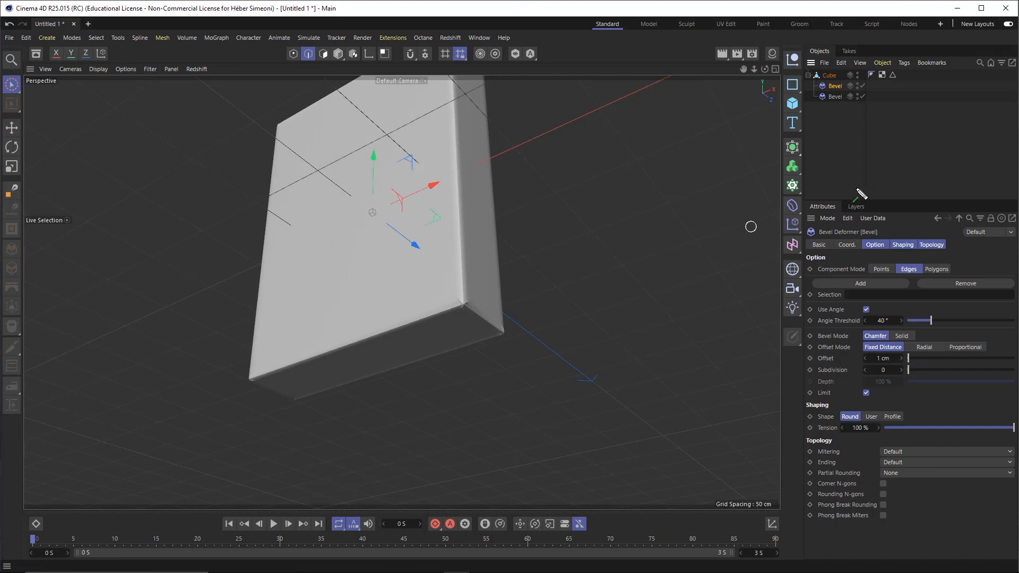
click(833, 98)
click(835, 86)
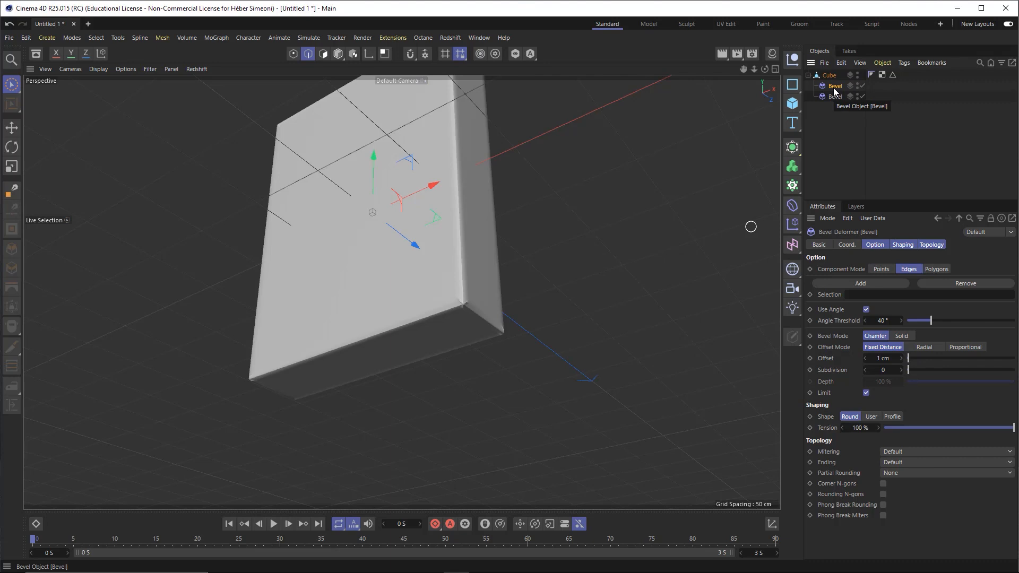
double_click(835, 88)
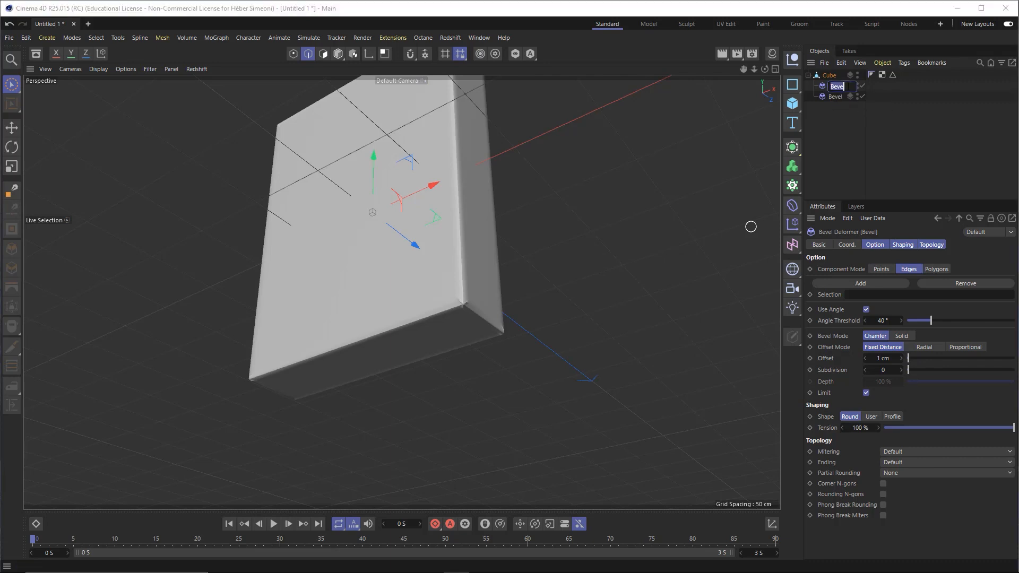
click(850, 87)
text(2)
key(Return)
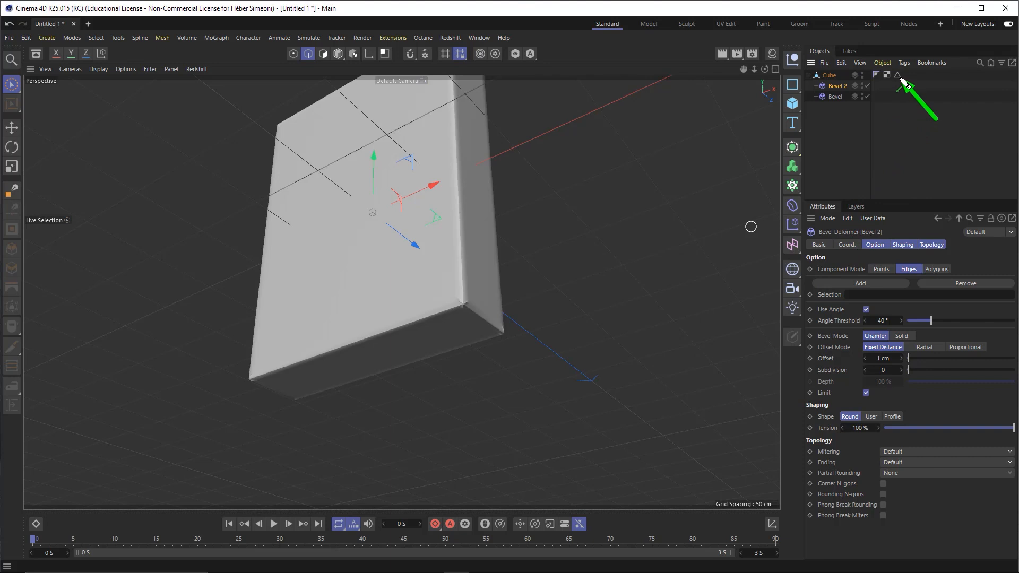
Limit Bevel 2 to the cube's stored edge selection and set its offset to 40 cm
drag(898, 76, 857, 298)
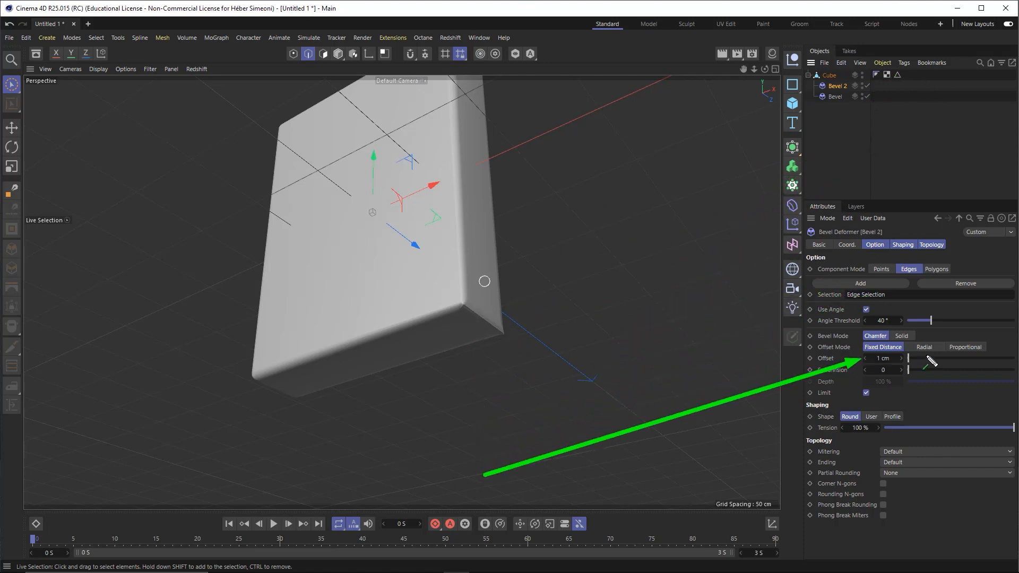
mouse_move(917, 359)
mouse_down()
mouse_move(957, 355)
mouse_move(931, 355)
mouse_move(930, 364)
mouse_up()
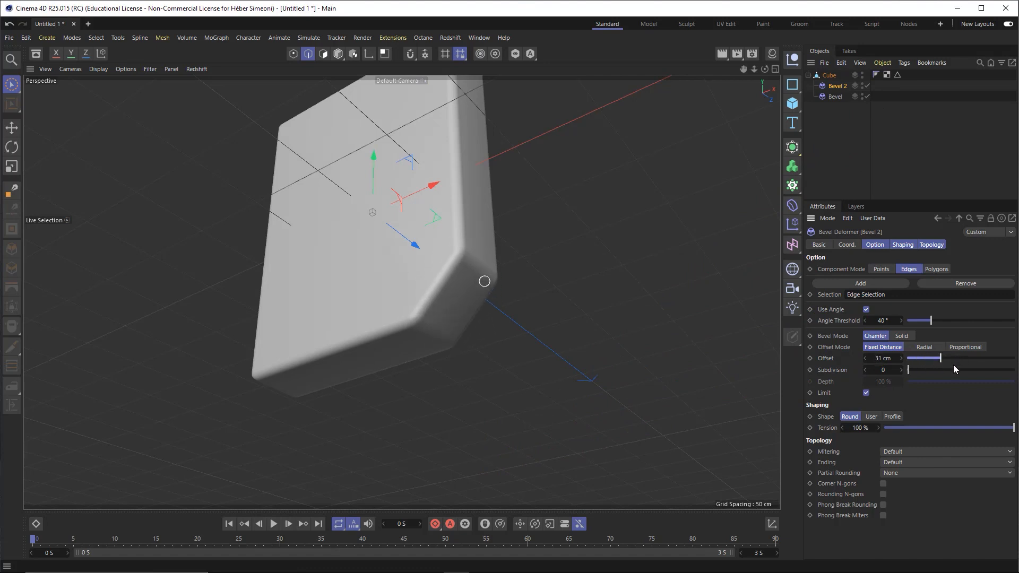
click(883, 358)
text(40)
key(Return)
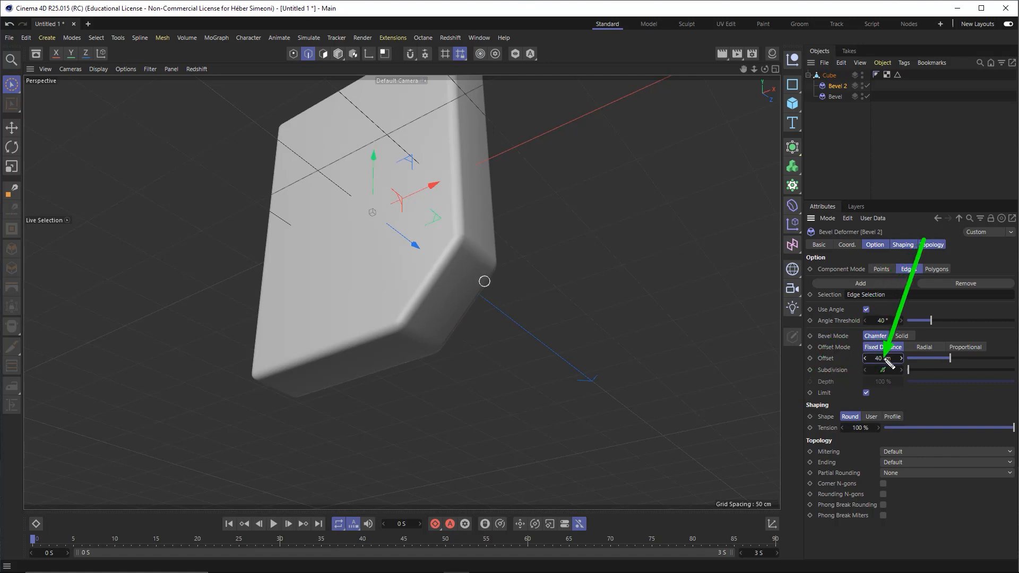
Set Bevel 2's subdivision to 10 to round the cube's lower corner
click(883, 370)
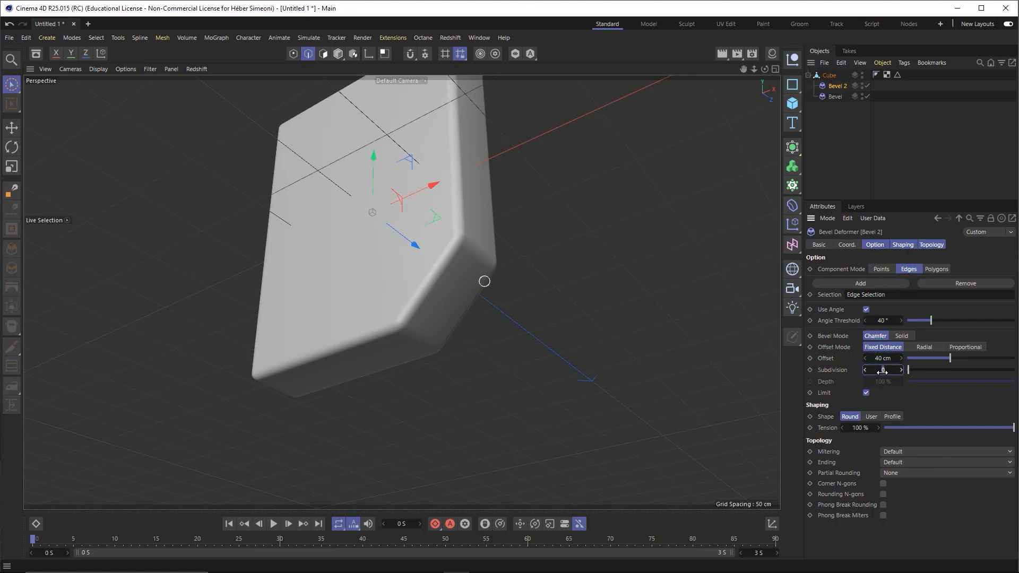
text(10)
key(Return)
alt+drag(517, 310, 467, 339)
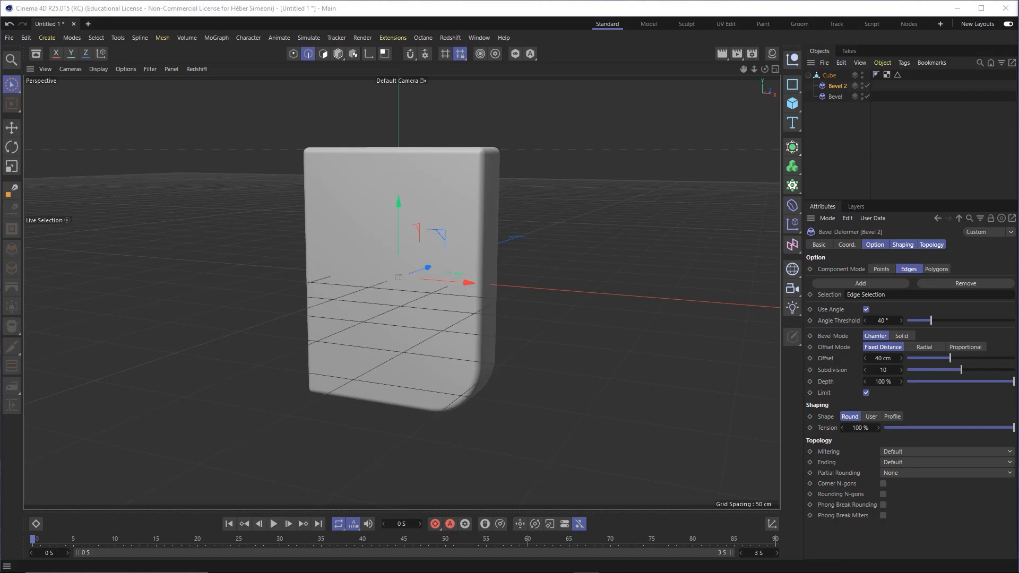
mouse_move(535, 501)
mouse_down()
mouse_move(903, 73)
mouse_move(954, 36)
mouse_move(950, 52)
mouse_up()
alt+drag(530, 198, 499, 259)
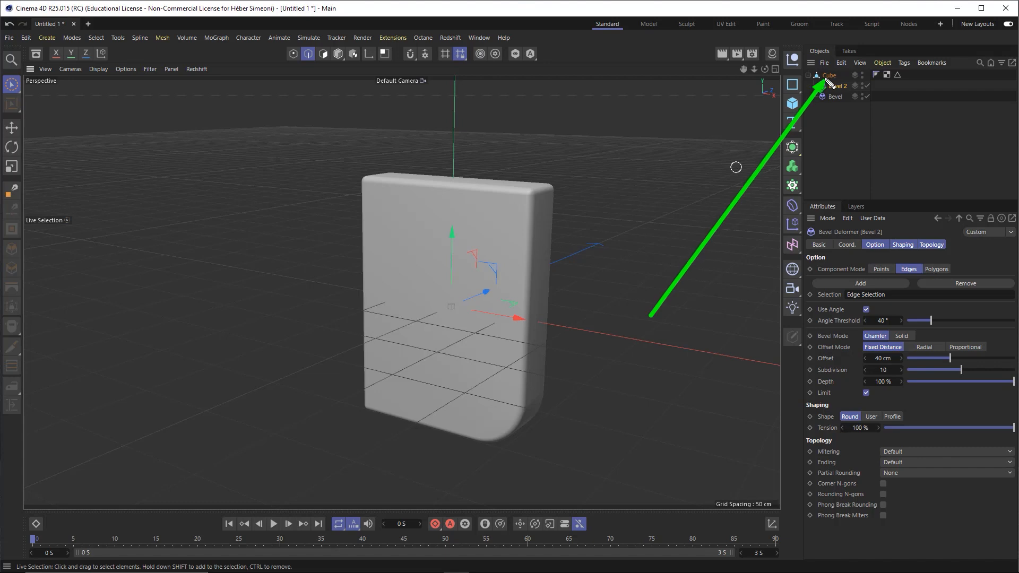
Collapse the cube's hierarchy and duplicate the cube together with its two bevel deformers
click(808, 76)
click(809, 76)
click(809, 76)
click(808, 75)
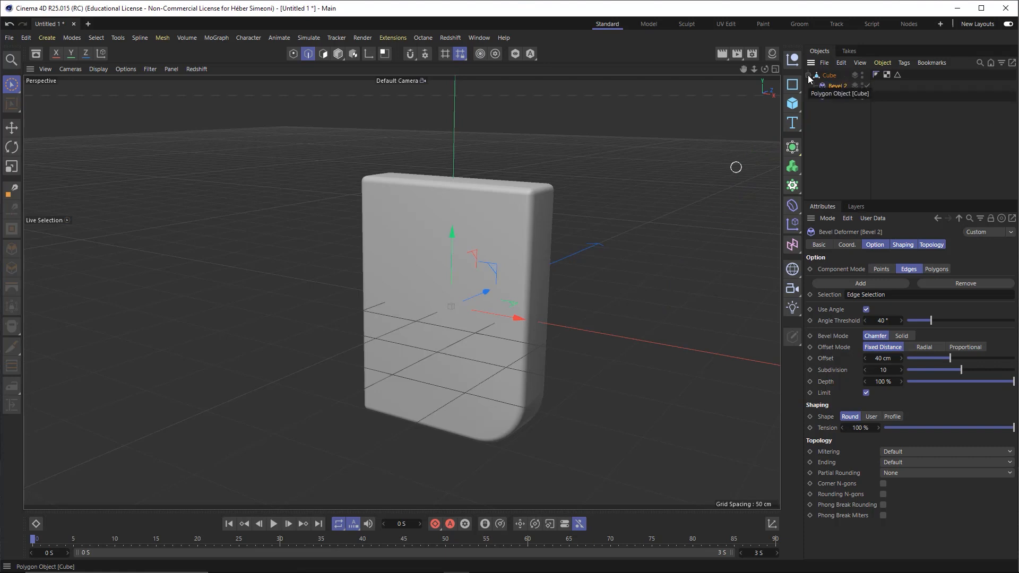
click(808, 76)
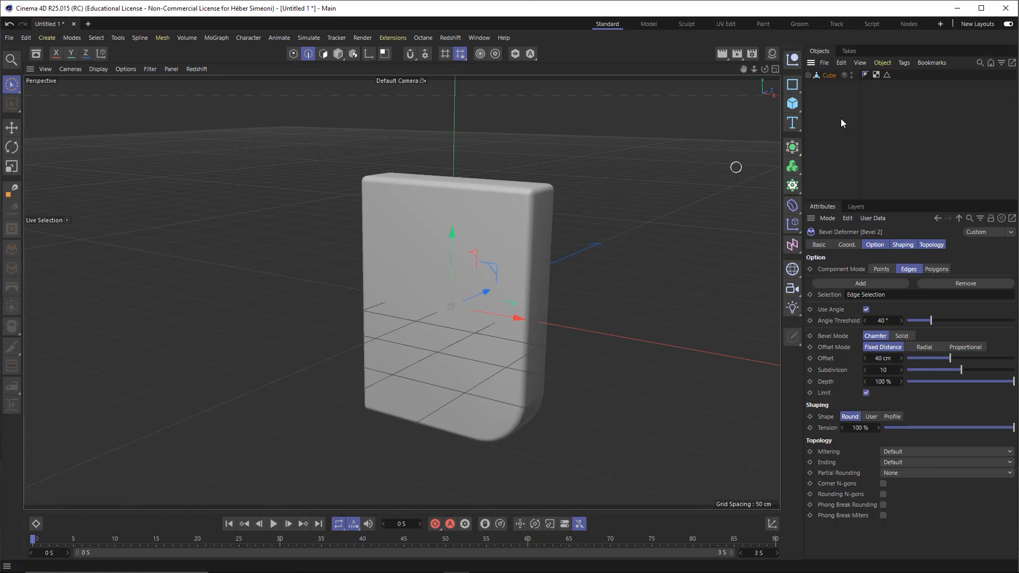
click(830, 76)
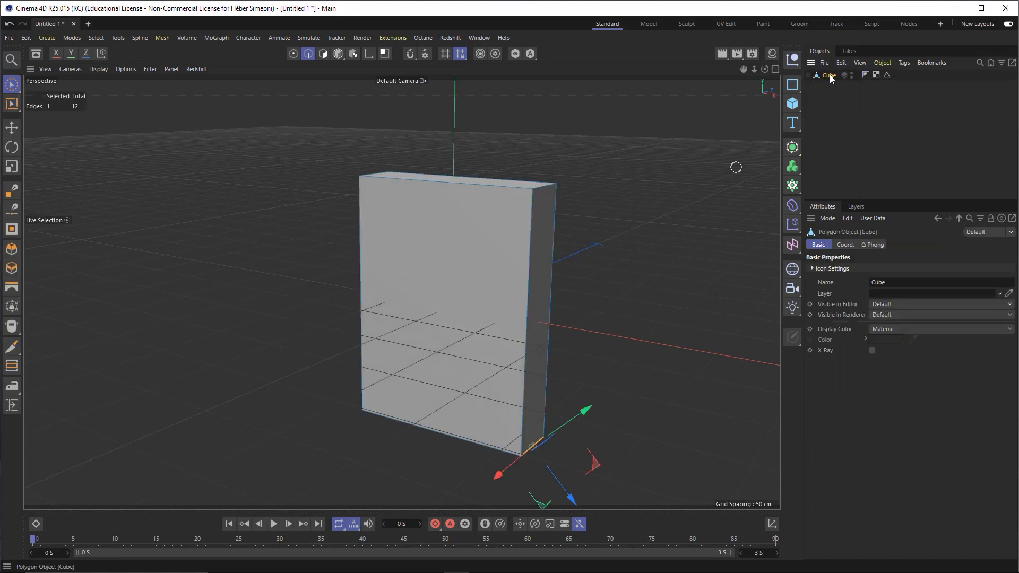
key(ctrl+c)
key(ctrl+v)
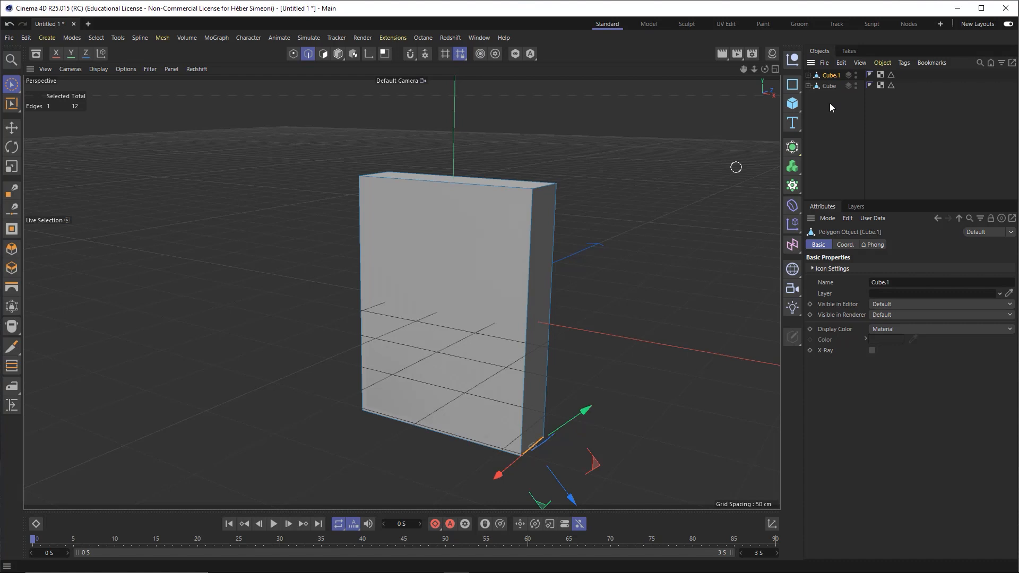
click(827, 87)
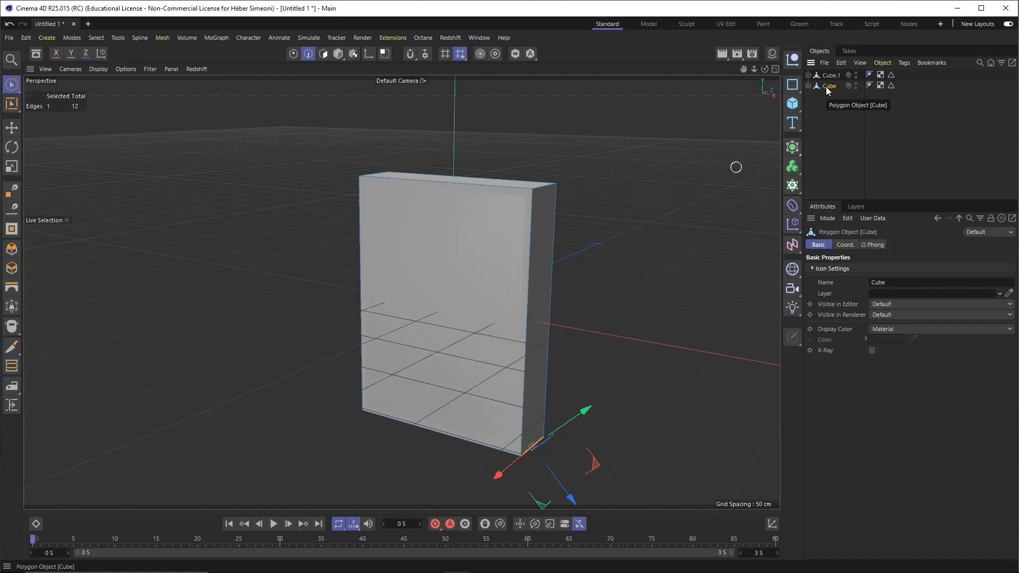
click(827, 75)
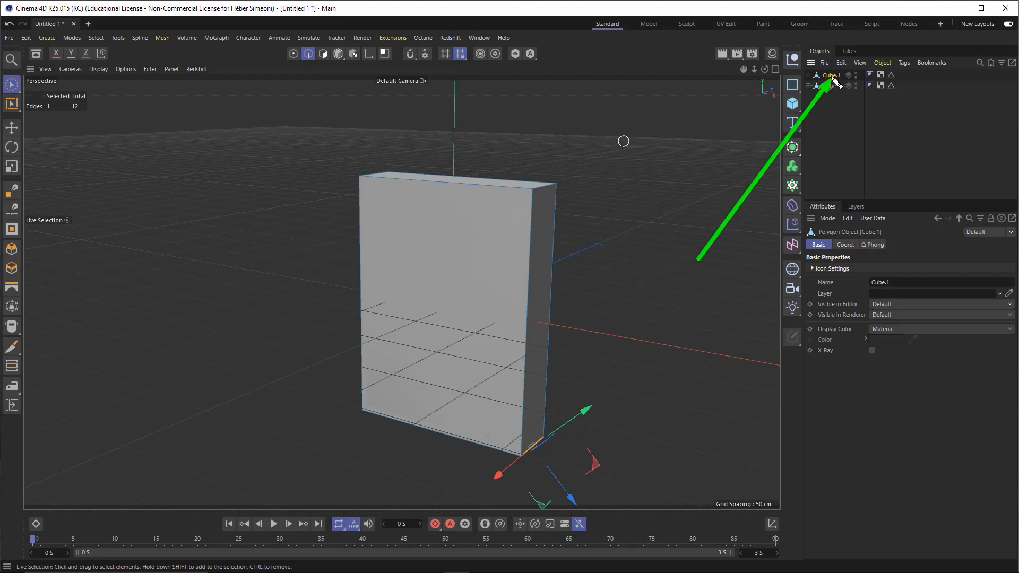
Switch to model mode and scale the duplicated cube down along its height and width
click(339, 54)
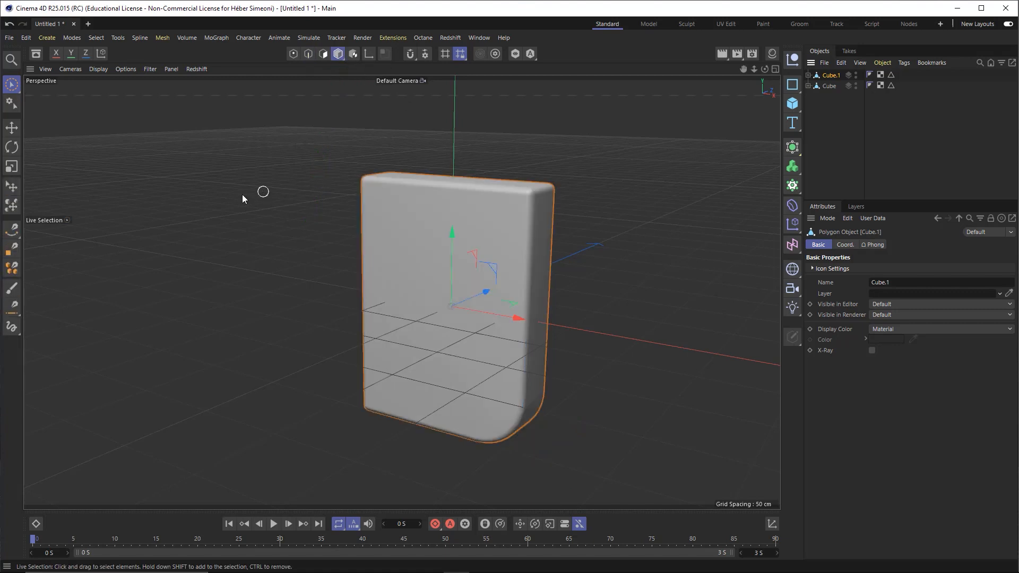
click(12, 166)
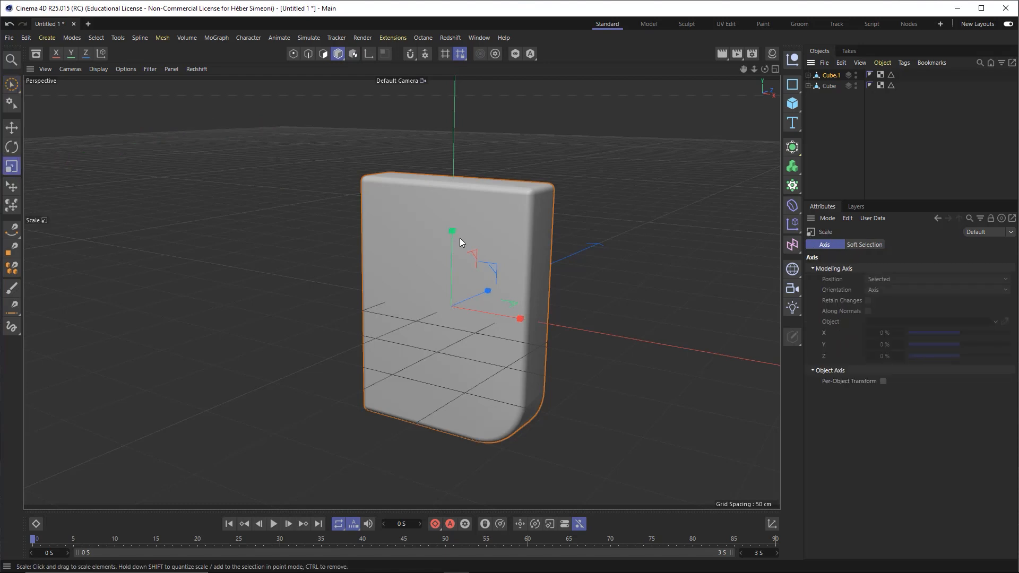
mouse_move(454, 232)
mouse_down()
mouse_move(448, 250)
mouse_move(458, 249)
mouse_up()
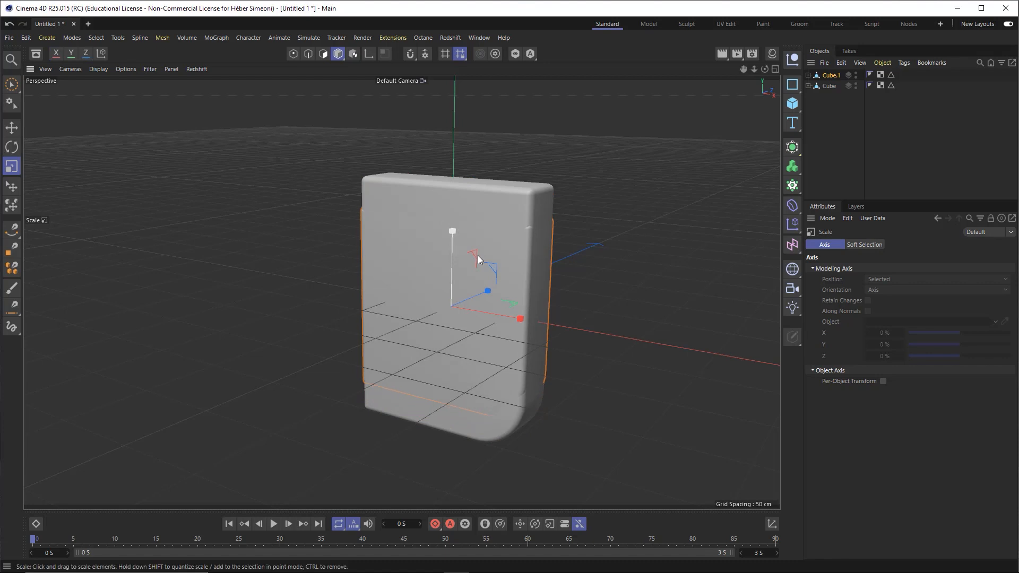
drag(521, 320, 365, 332)
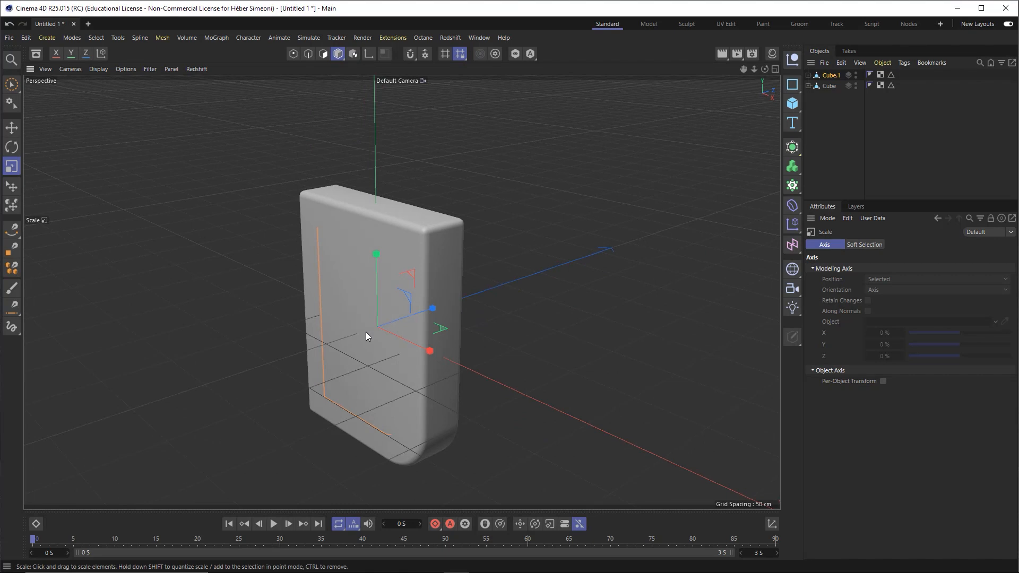
Move the duplicate forward along the Z axis so it protrudes slightly from the original cube's front face
click(13, 128)
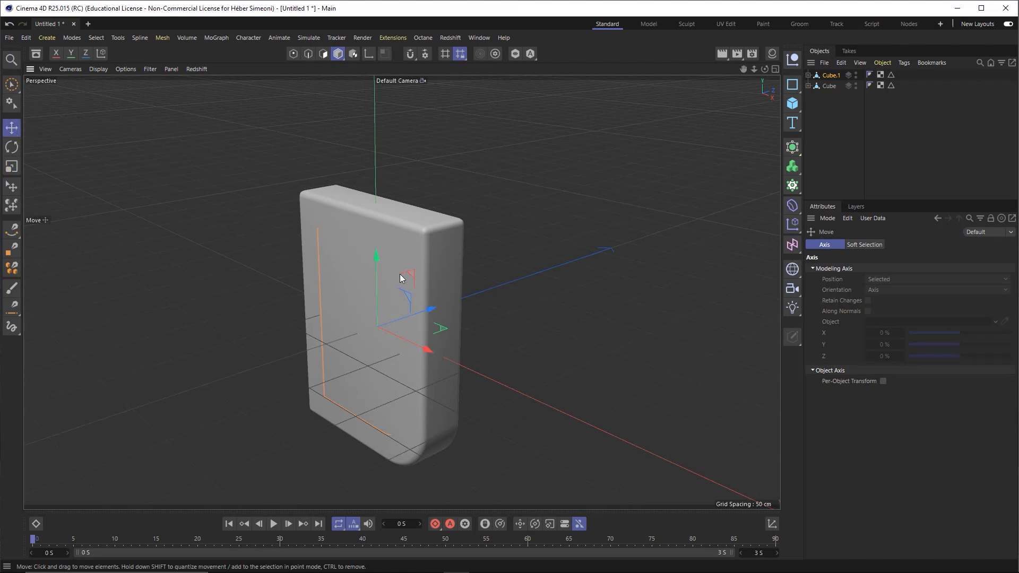
alt+middle_drag(394, 279, 413, 254)
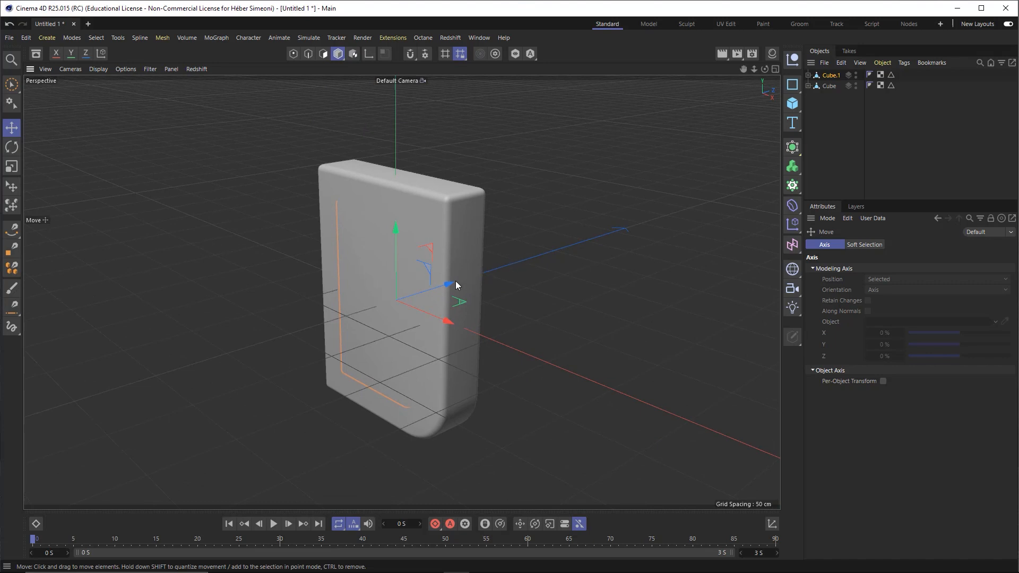
drag(447, 284, 444, 285)
alt+right_drag(351, 262, 447, 272)
alt+drag(447, 273, 476, 259)
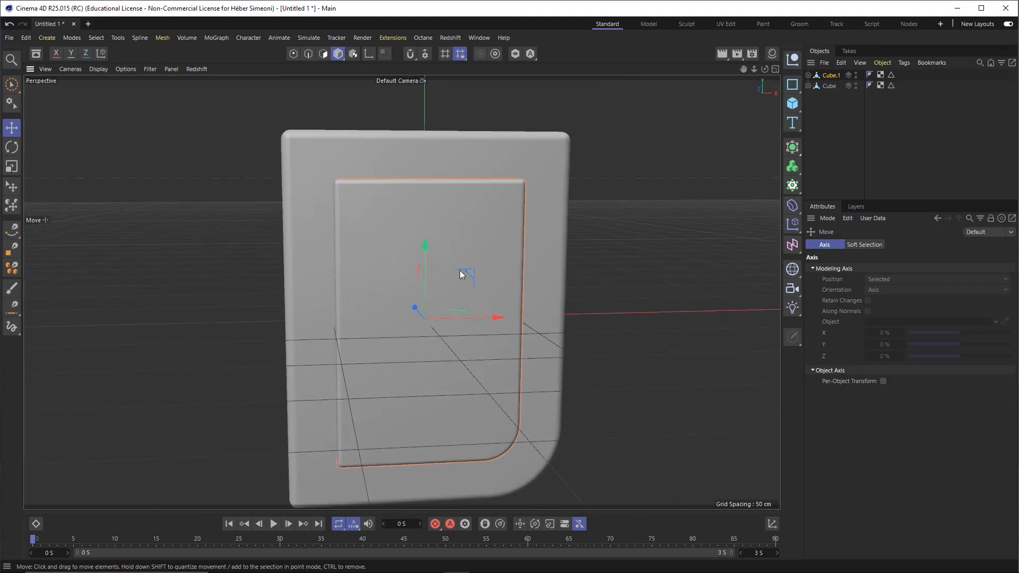
Scale the duplicate wider and shorter into a landscape panel and move it up to the upper half of the front face
click(11, 167)
drag(500, 318, 420, 258)
alt+drag(420, 258, 438, 262)
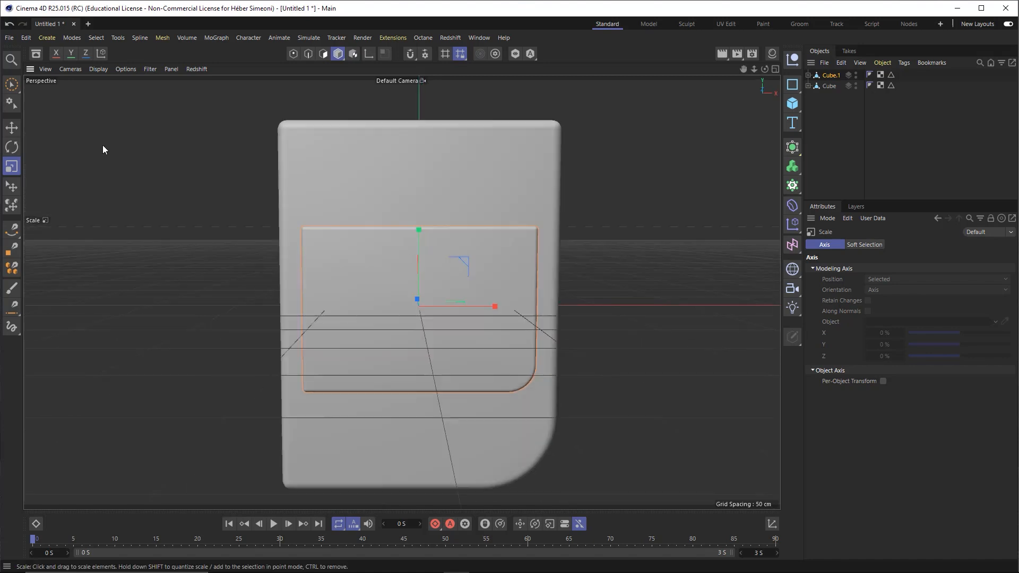
click(19, 128)
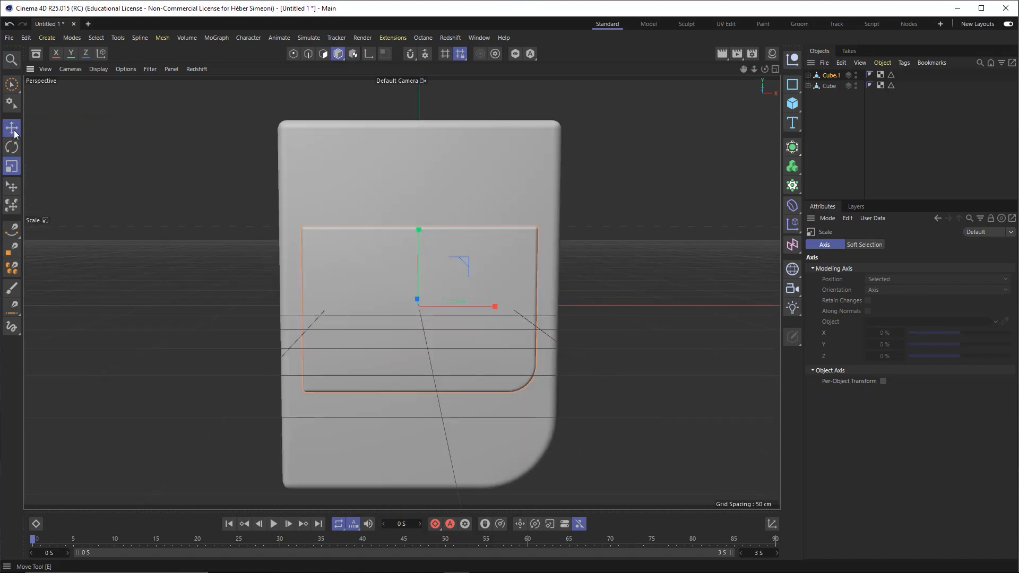
mouse_move(425, 189)
alt+mouse_down()
mouse_move(467, 224)
mouse_move(420, 232)
mouse_move(412, 154)
alt+mouse_up()
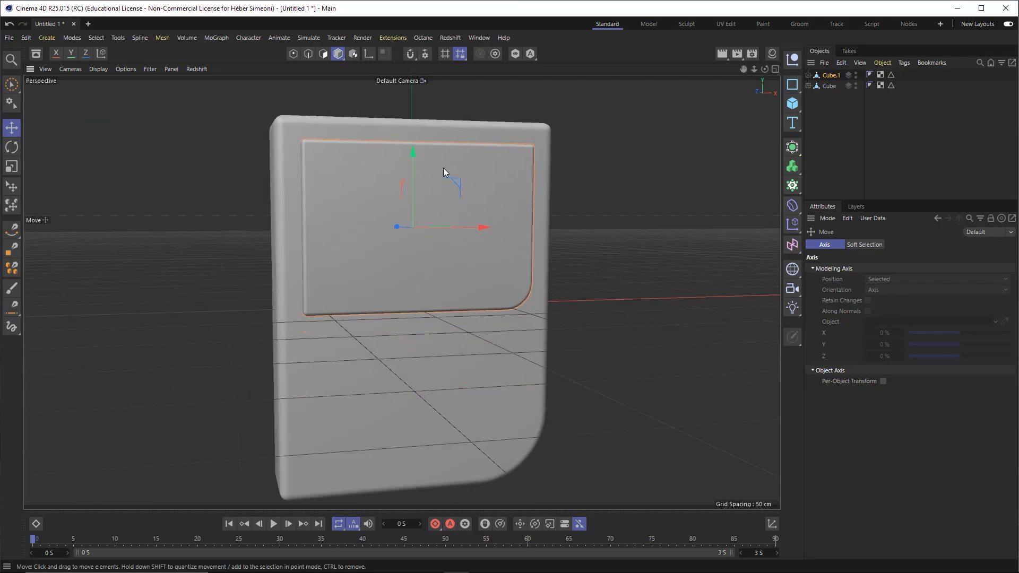
In the front view, narrow the duplicate panel to about 95% of its width
middle_click(437, 223)
middle_click(568, 352)
scroll(451, 229, up, 5)
scroll(480, 247, down, 1)
key(r)
key(t)
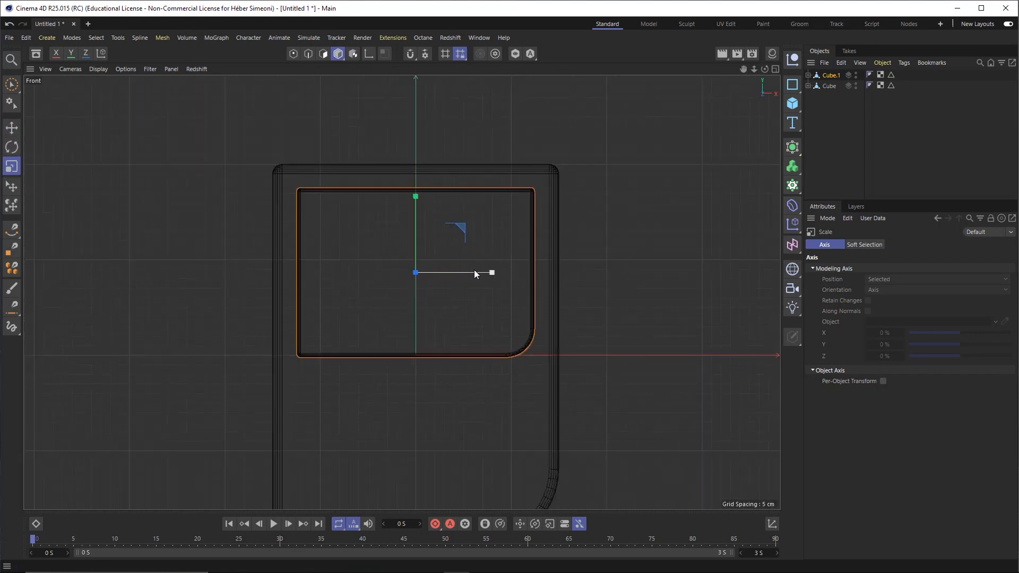
drag(491, 272, 488, 269)
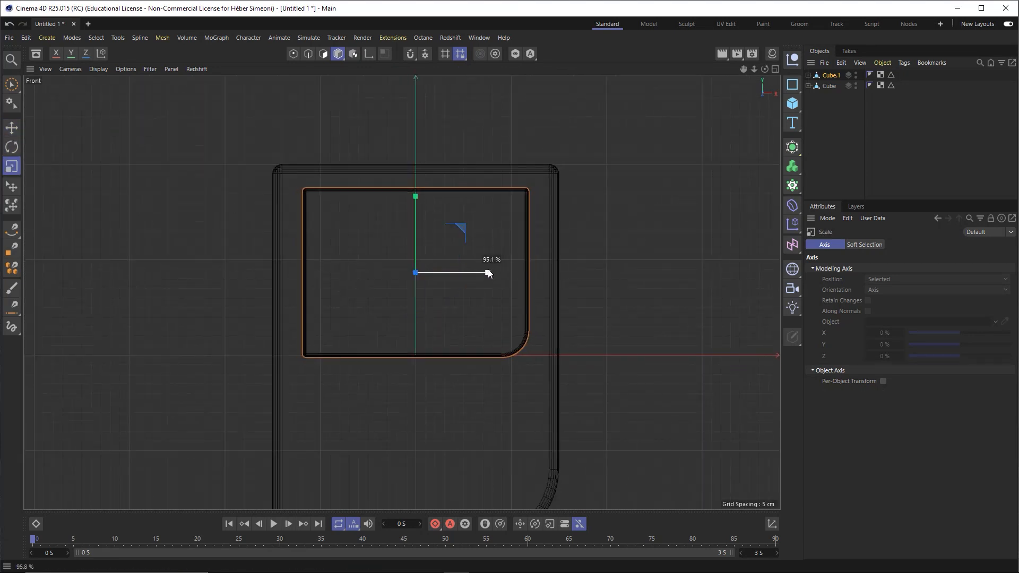
Move the duplicate panel slightly down so its top margin roughly matches its side margins
alt+middle_drag(480, 267, 487, 238)
key(e)
drag(425, 178, 425, 186)
scroll(447, 199, down, 2)
alt+middle_drag(447, 198, 436, 186)
mouse_move(622, 136)
mouse_down()
mouse_move(452, 165)
mouse_move(637, 215)
mouse_up()
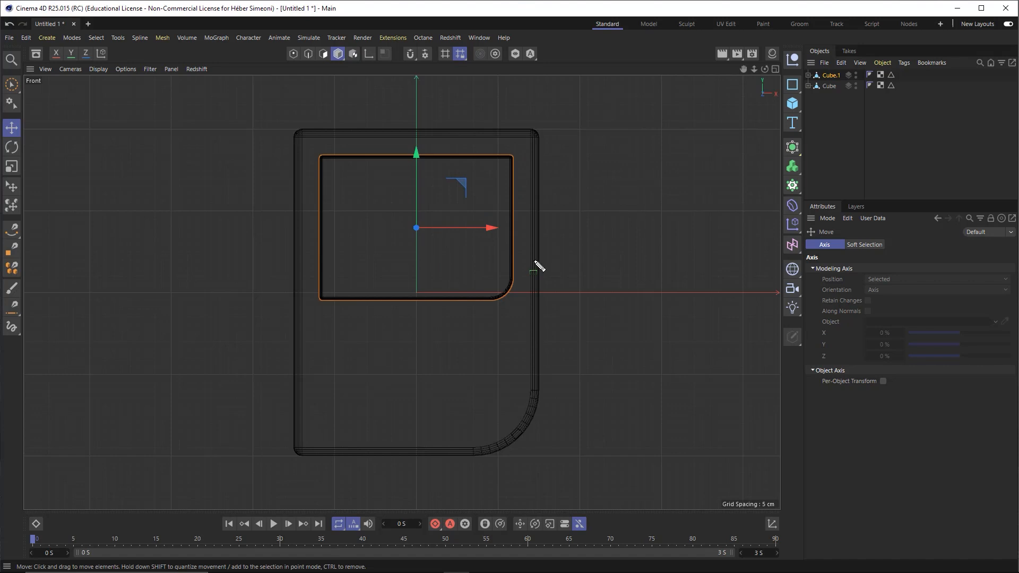
mouse_move(291, 130)
mouse_down()
mouse_move(540, 276)
mouse_move(542, 291)
mouse_up()
mouse_move(292, 292)
mouse_down()
mouse_move(402, 377)
mouse_move(543, 455)
mouse_up()
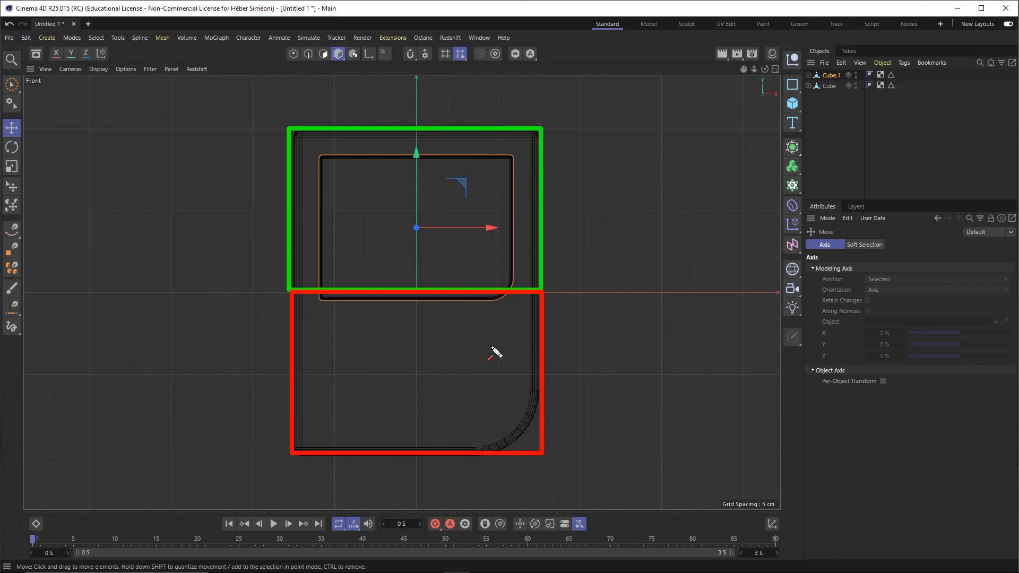
key(ctrl+z)
key(ctrl+z)
mouse_move(634, 65)
mouse_down()
mouse_move(453, 150)
mouse_move(387, 165)
mouse_move(396, 174)
mouse_move(321, 290)
mouse_move(505, 285)
mouse_move(387, 296)
mouse_move(426, 293)
mouse_up()
key(Escape)
Return to the perspective view and push the duplicate panel slightly back along Z into the cube's front face
middle_click(402, 279)
middle_click(246, 161)
alt+drag(487, 282, 342, 290)
alt+middle_drag(494, 267, 440, 283)
alt+drag(438, 281, 415, 305)
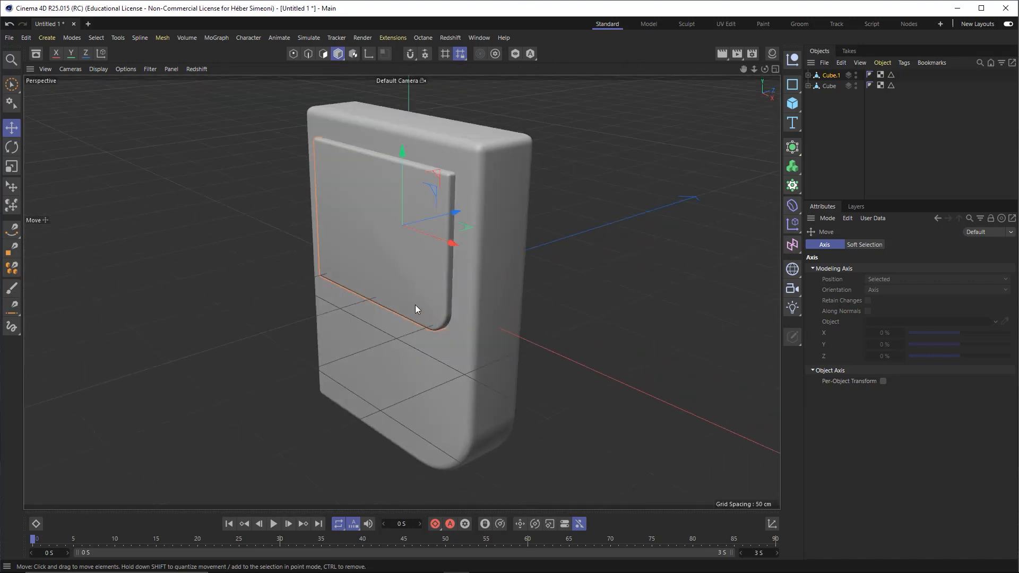
alt+drag(441, 245, 410, 252)
scroll(410, 253, up, 2)
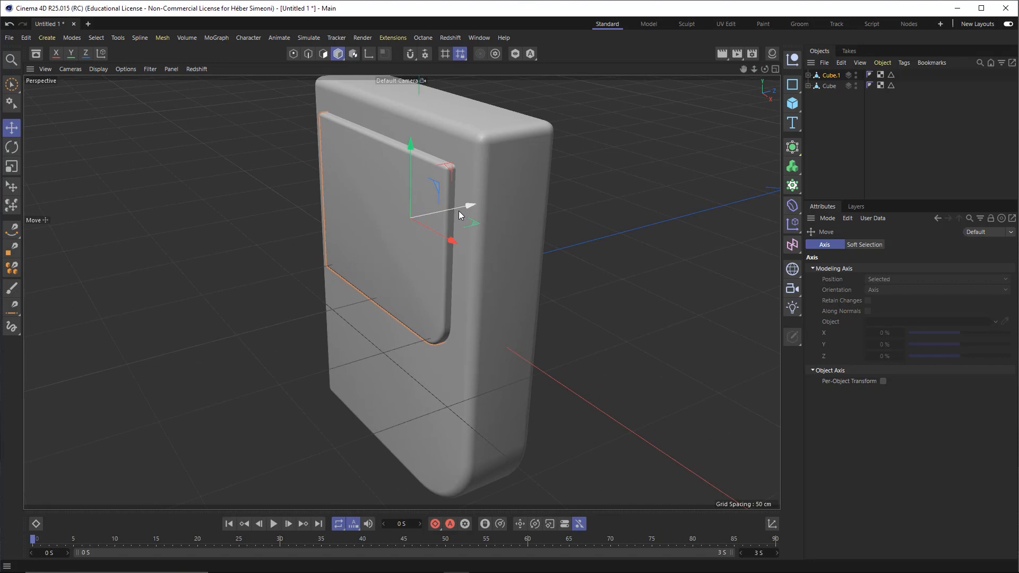
scroll(459, 211, up, 2)
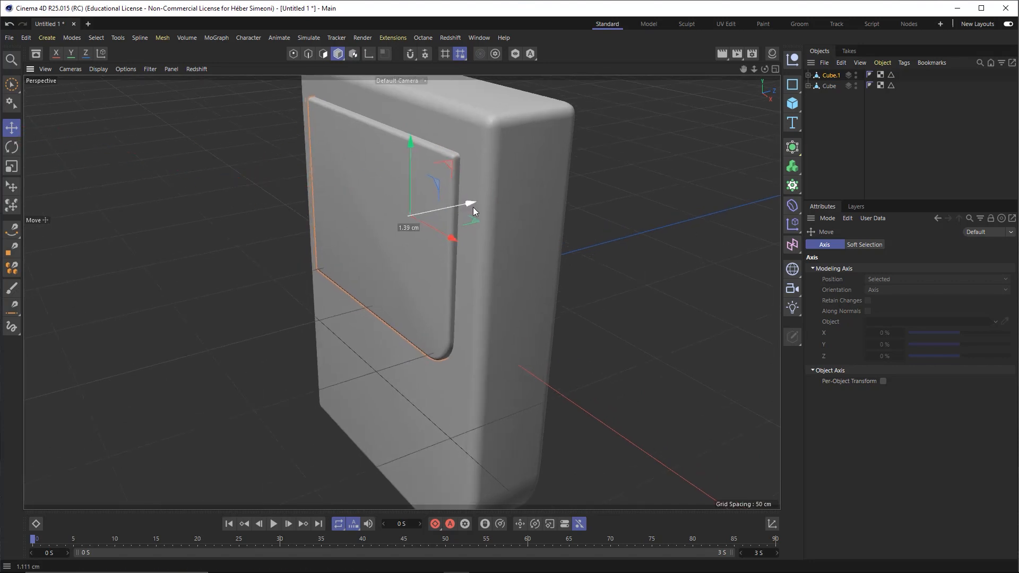
alt+drag(468, 207, 662, 214)
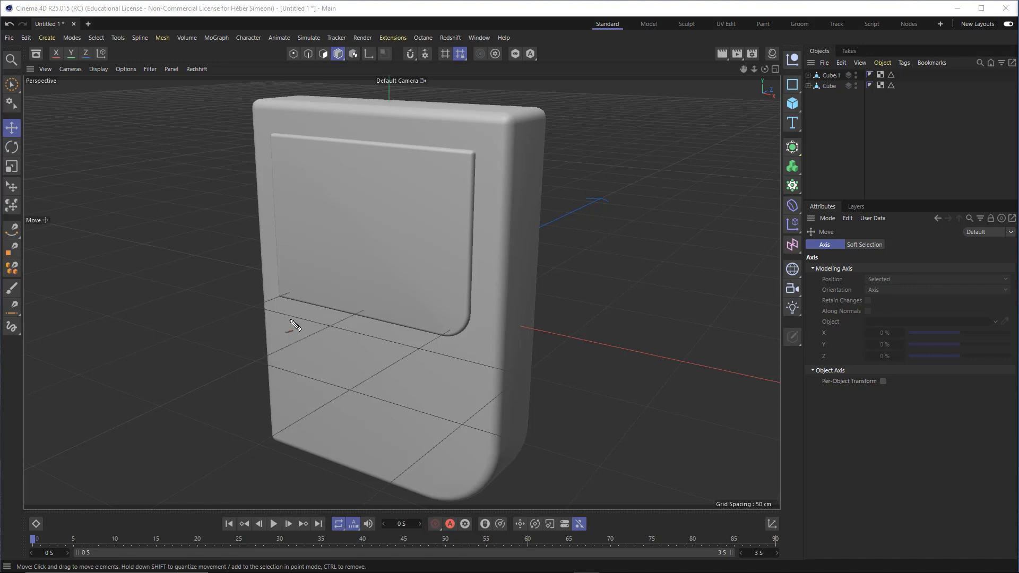
mouse_move(284, 181)
mouse_down()
mouse_move(283, 279)
mouse_move(419, 298)
mouse_move(439, 209)
mouse_move(307, 157)
mouse_move(301, 261)
mouse_move(440, 275)
mouse_up()
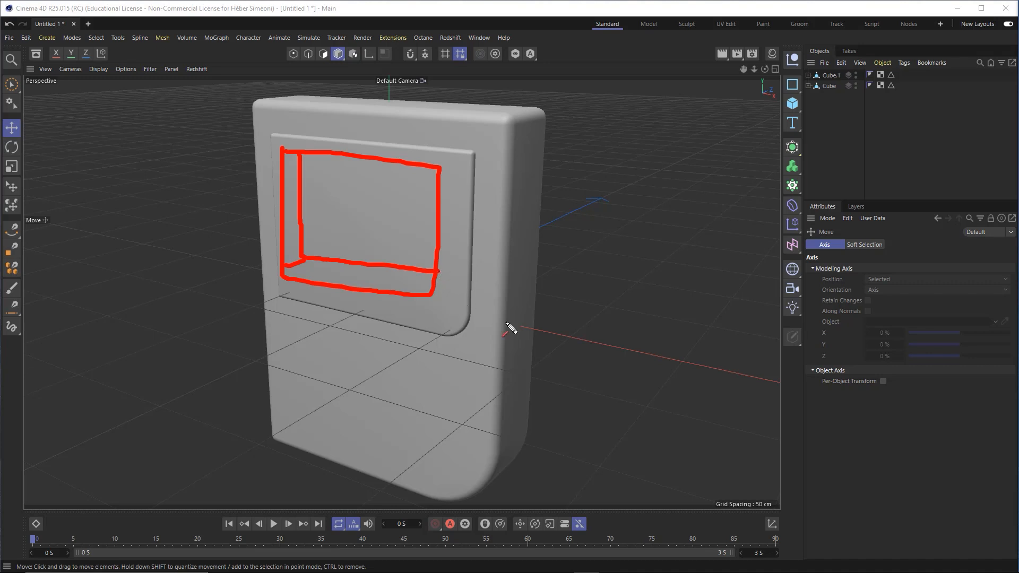
Add a new cube and set its size to 95 cm in X, 65 cm in Y and 20 cm in Z
key(e)
mouse_move(462, 411)
mouse_down()
mouse_move(792, 136)
mouse_move(792, 91)
mouse_move(786, 110)
mouse_up()
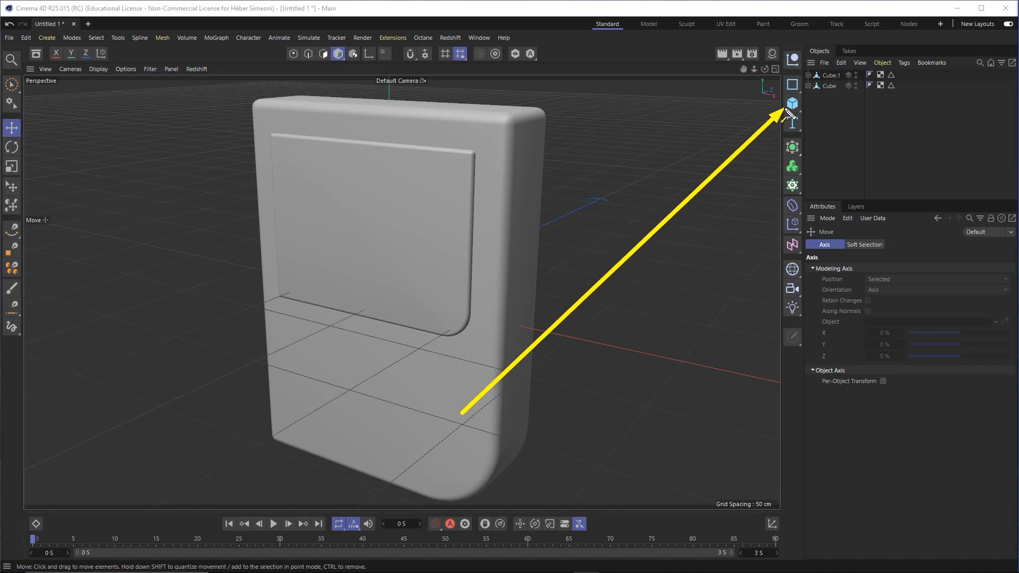
click(793, 104)
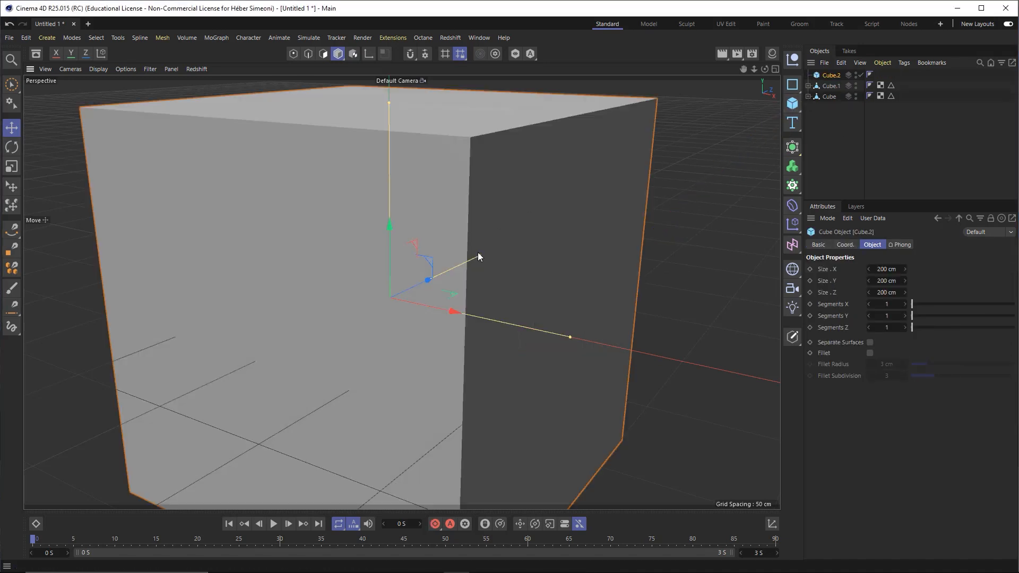
scroll(477, 255, down, 5)
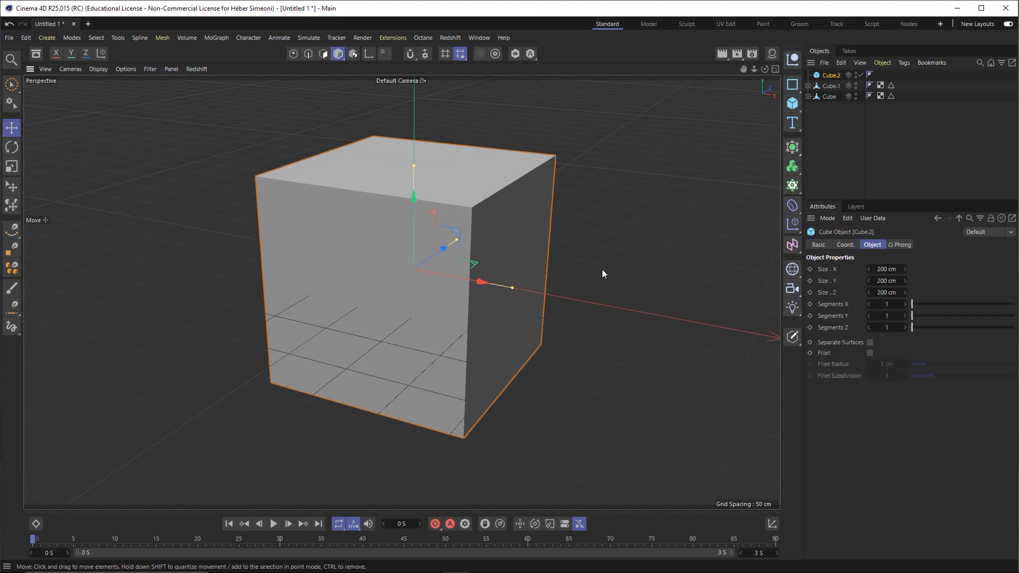
mouse_move(626, 321)
mouse_down()
mouse_move(837, 69)
mouse_move(844, 184)
mouse_move(819, 204)
mouse_move(855, 266)
mouse_move(889, 276)
mouse_up()
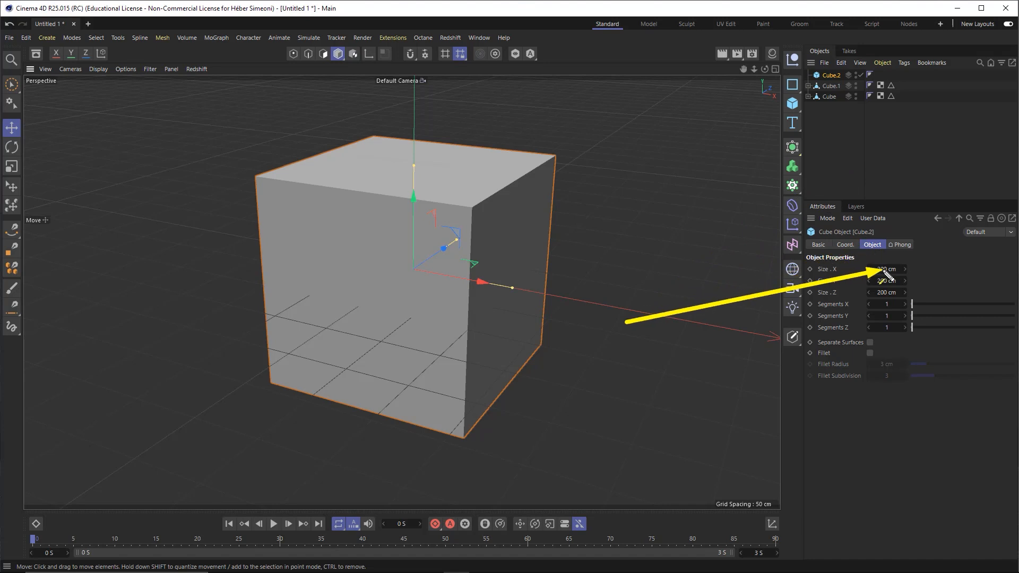
click(892, 270)
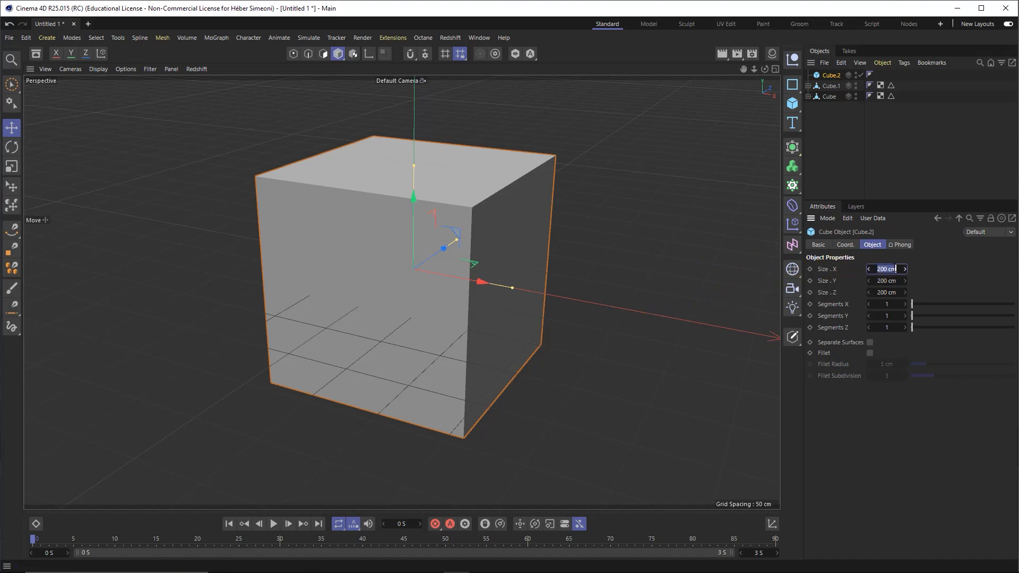
text(95)
key(Tab)
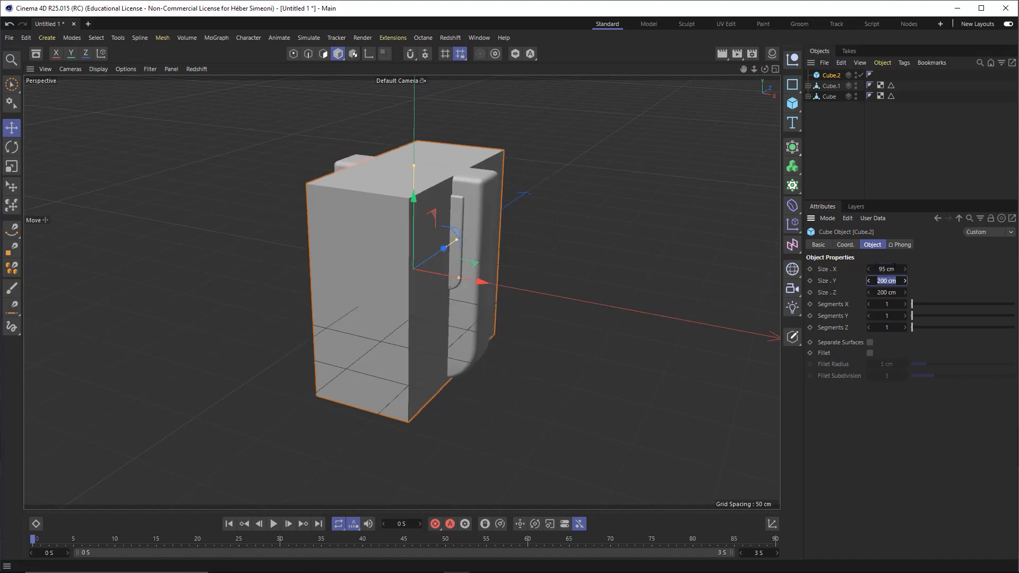
text(65)
key(Tab)
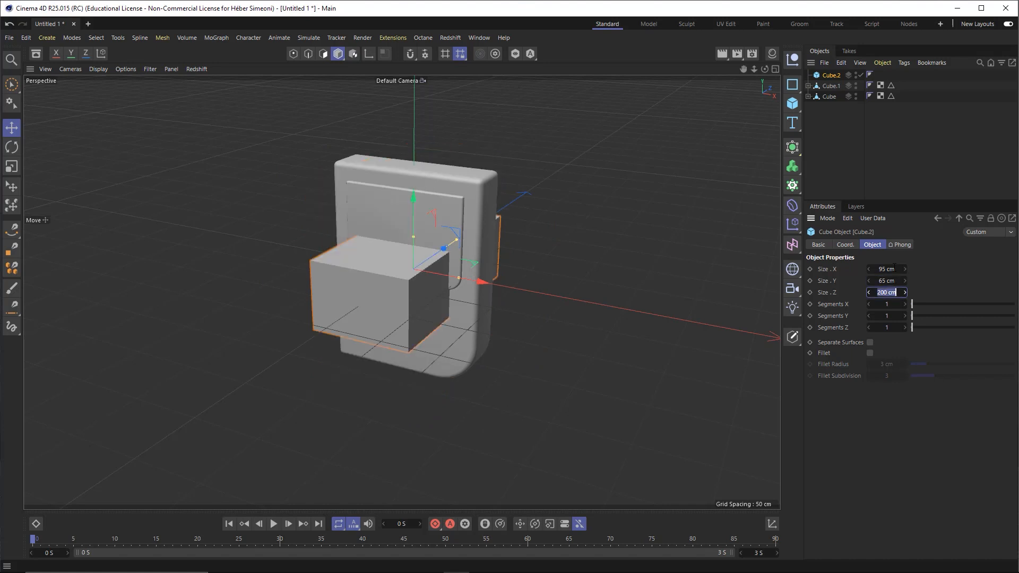
text(20)
key(Return)
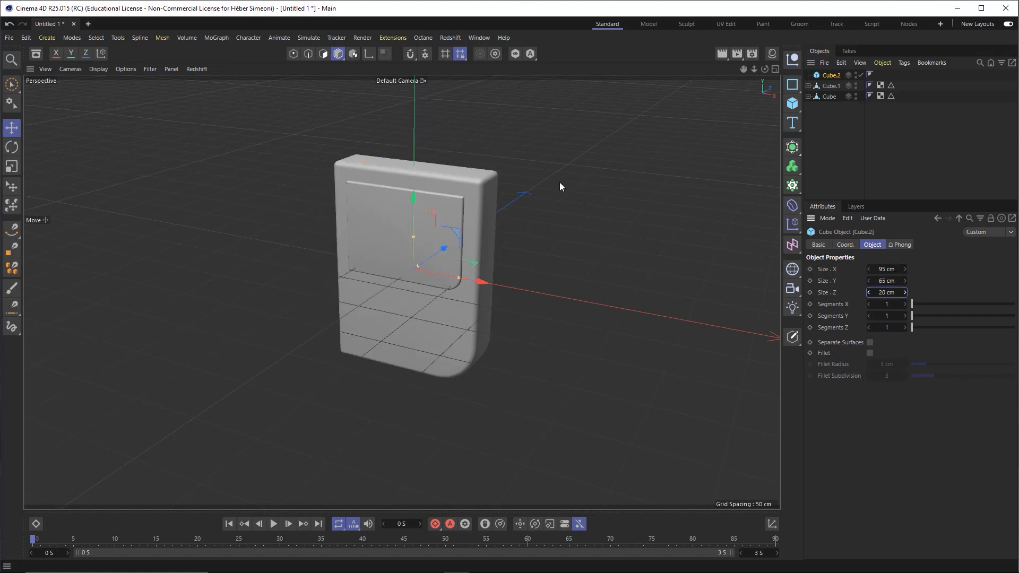
Move the new cube forward along Z until it protrudes from the raised panel, and up to the panel's centre in the front view
scroll(411, 251, up, 5)
drag(508, 260, 485, 274)
middle_click(472, 289)
scroll(597, 420, up, 6)
middle_click(622, 379)
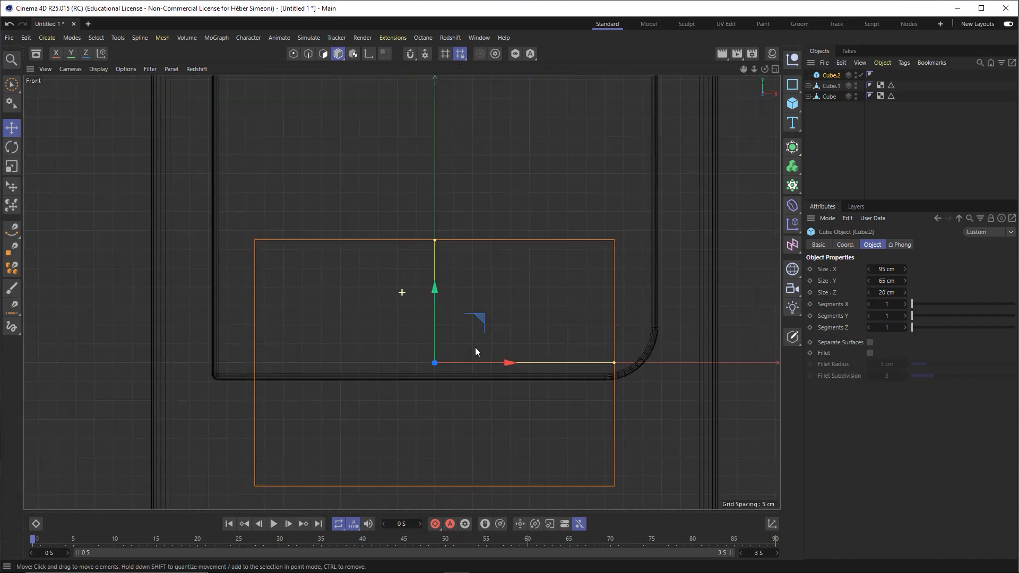
drag(451, 333, 459, 218)
scroll(452, 244, down, 3)
drag(447, 264, 447, 237)
middle_click(445, 236)
middle_click(367, 204)
scroll(543, 208, down, 3)
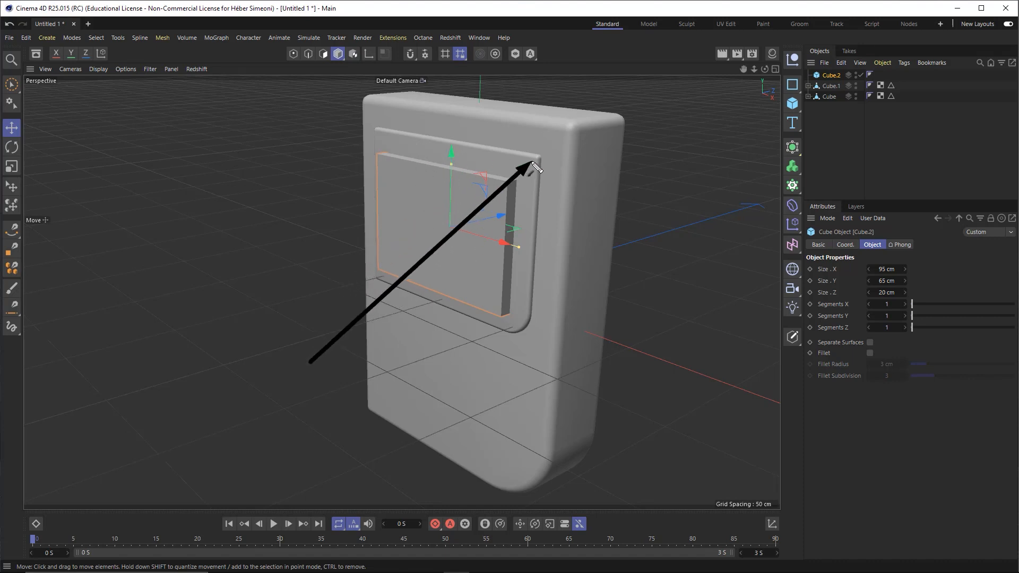
Compare the raised panel and the protruding cube by selecting each of them in turn
mouse_move(532, 163)
mouse_down()
mouse_move(822, 74)
mouse_move(818, 83)
mouse_up()
mouse_move(713, 249)
mouse_down()
mouse_move(847, 80)
mouse_move(476, 226)
mouse_move(812, 80)
mouse_up()
click(824, 85)
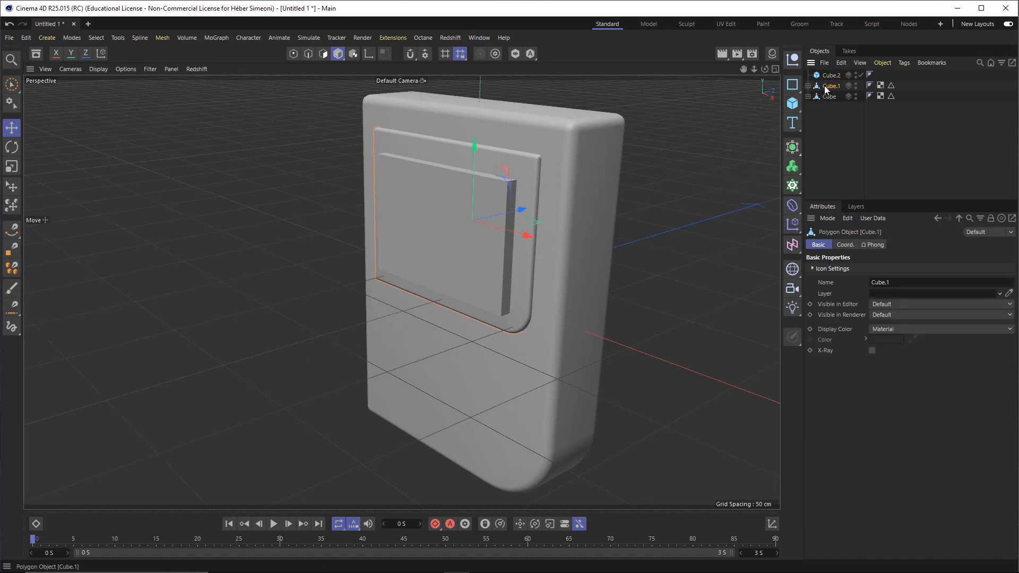
drag(486, 162, 485, 134)
click(832, 77)
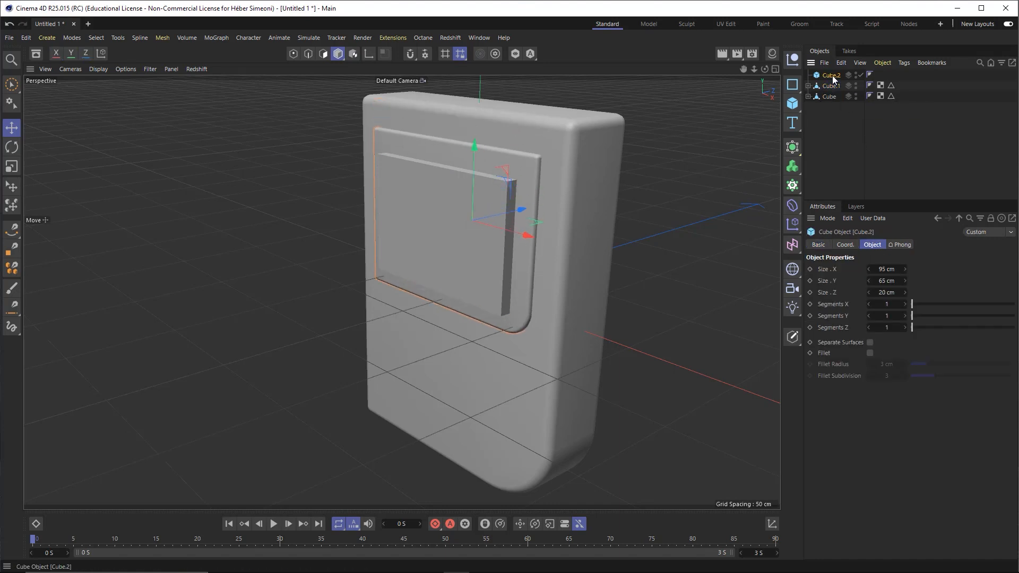
click(831, 77)
click(830, 86)
click(830, 77)
click(828, 86)
click(831, 78)
click(831, 86)
click(831, 77)
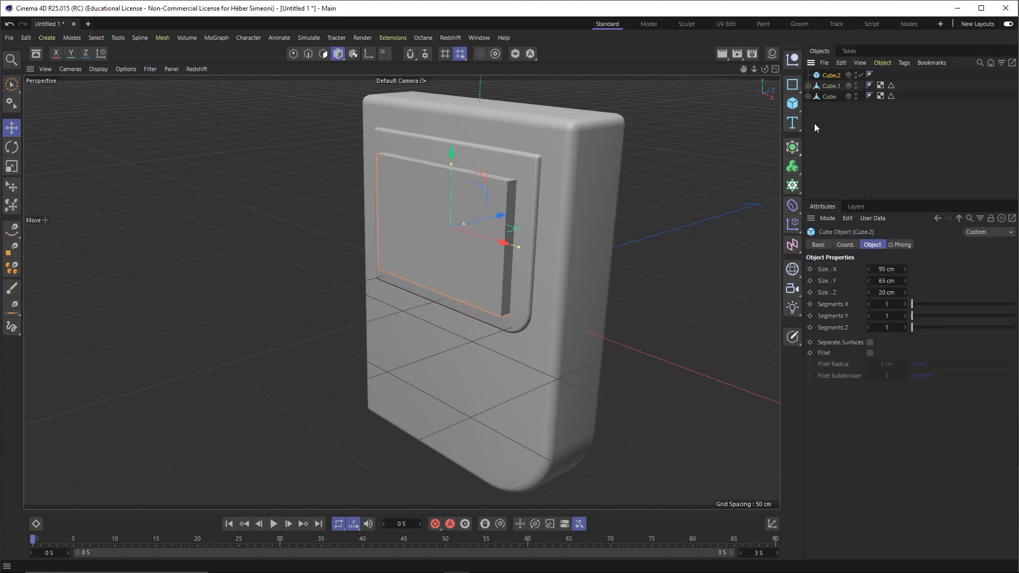
Add a Boole set to A subtract B, with the panel as its first child and the protruding cube as its second
click(790, 154)
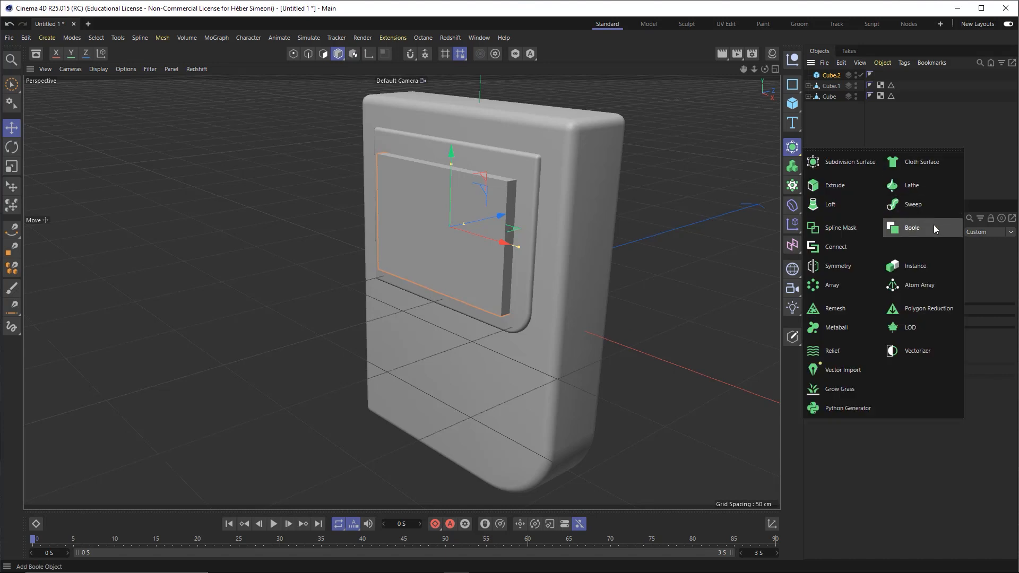
click(920, 228)
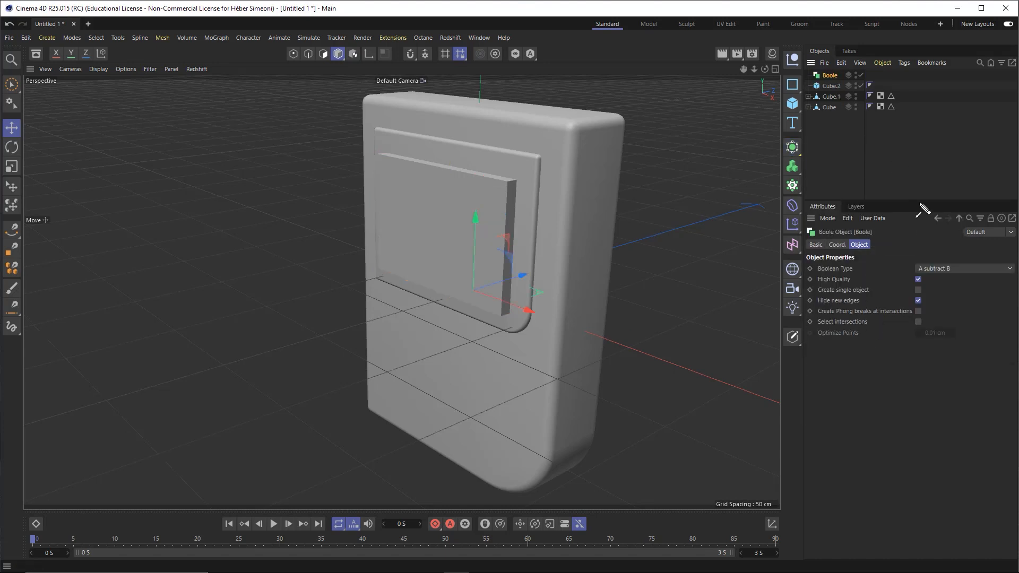
click(831, 85)
drag(832, 80, 834, 77)
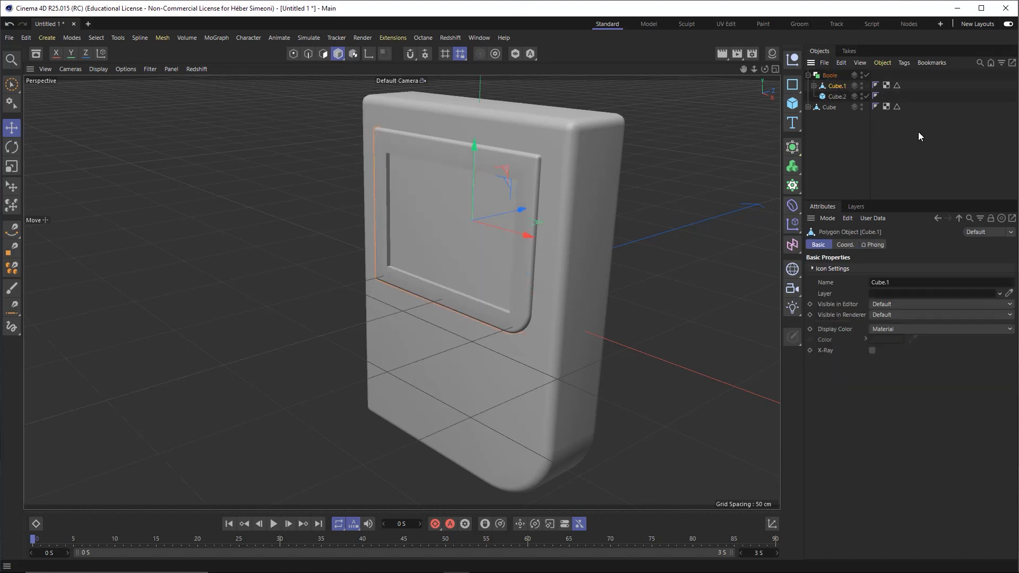
Examine the screen recess cut into the front panel from several angles
mouse_move(734, 236)
mouse_down()
mouse_move(785, 200)
mouse_move(827, 86)
mouse_move(819, 91)
mouse_move(837, 92)
mouse_move(809, 106)
mouse_up()
key(Escape)
scroll(531, 219, up, 3)
alt+drag(531, 218, 471, 231)
key(ctrl+z)
click(835, 98)
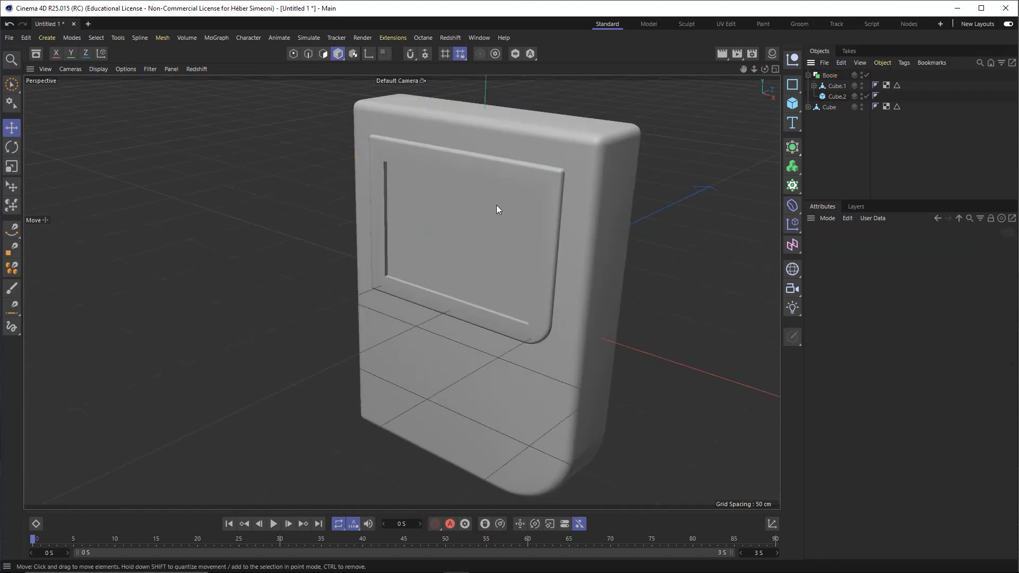
scroll(497, 206, down, 4)
alt+drag(467, 218, 408, 227)
scroll(496, 209, up, 4)
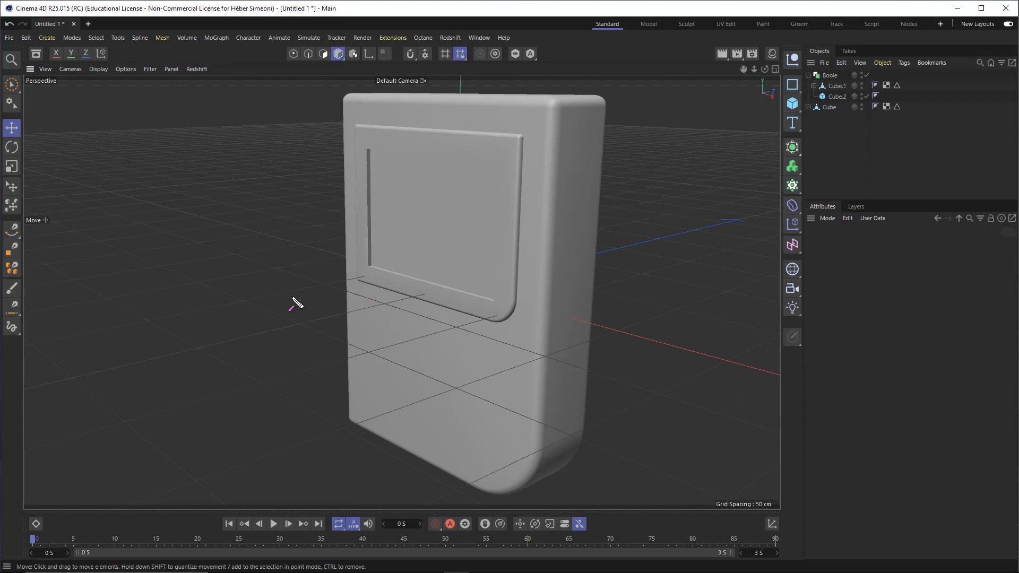
Enable SSAO shading in the viewport and view the recessed panel with it
drag(139, 362, 124, 72)
click(124, 70)
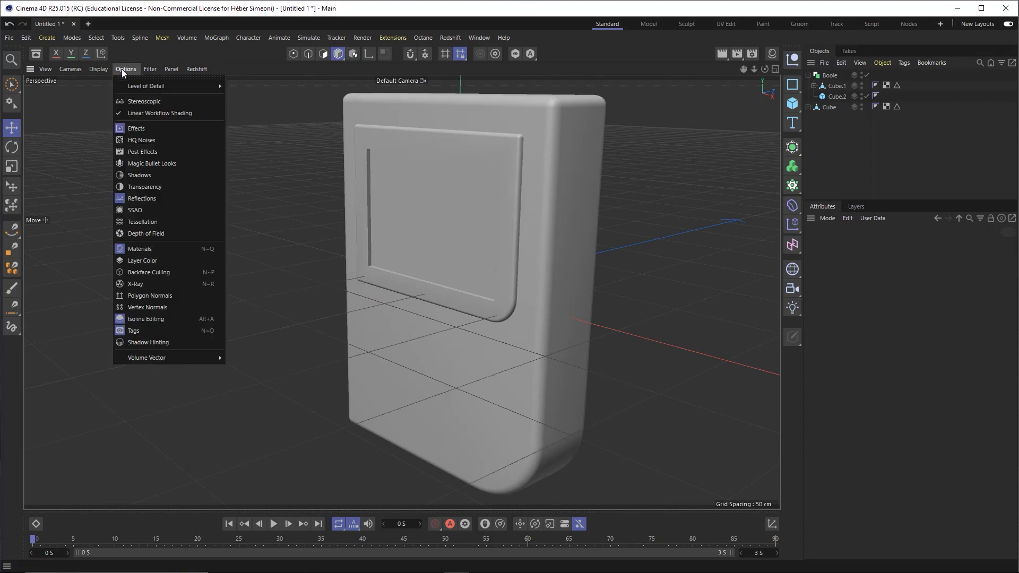
click(147, 211)
alt+drag(403, 291, 408, 217)
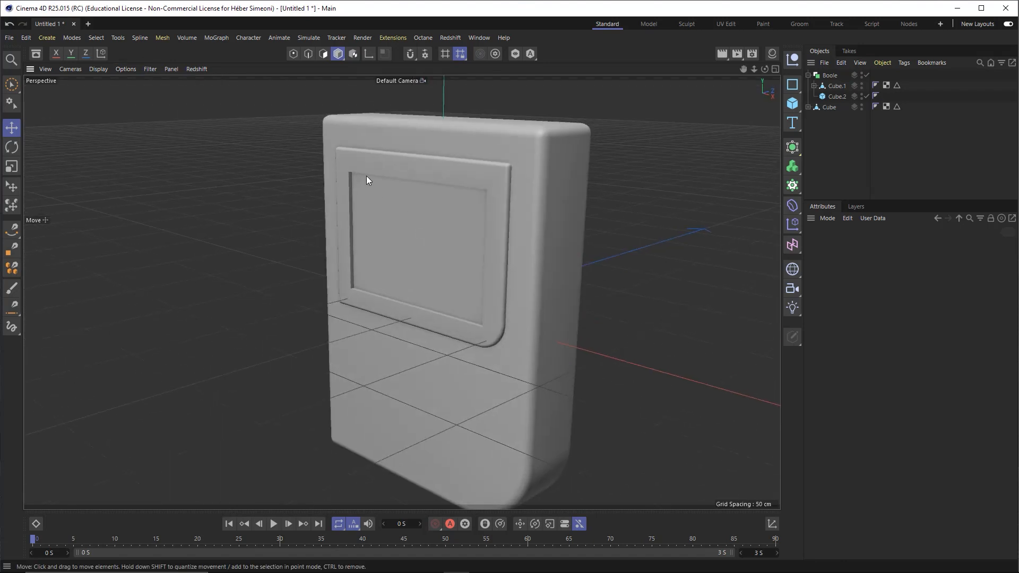
alt+right_drag(461, 228, 426, 227)
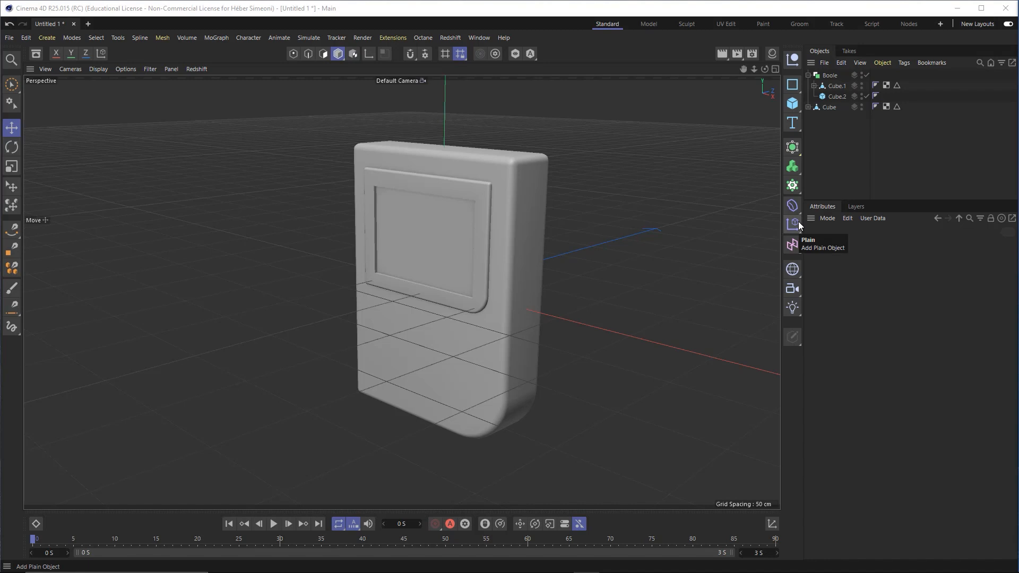
alt+drag(537, 273, 517, 277)
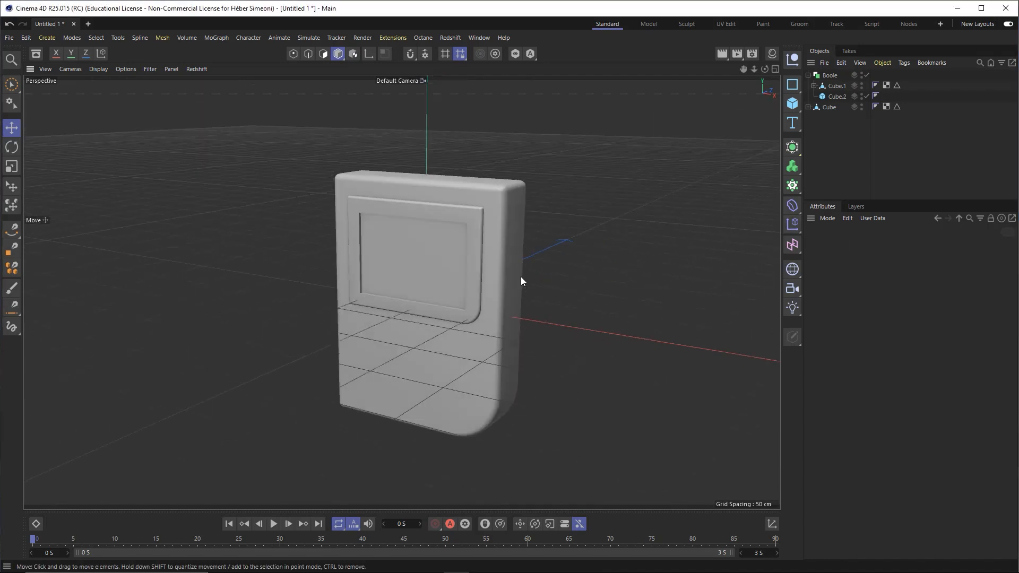
Add a cylinder primitive and set its radius to 15 cm
click(792, 106)
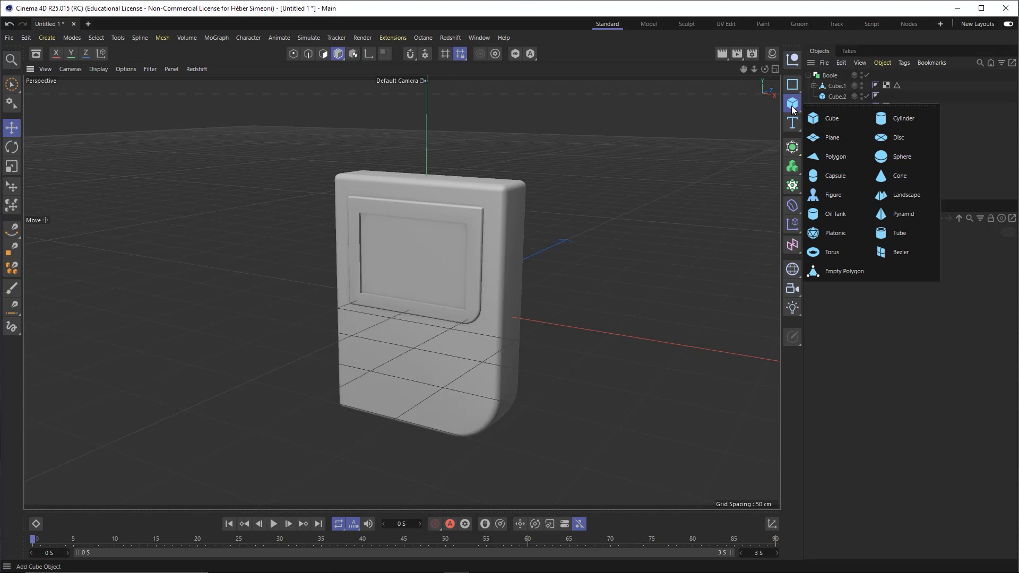
click(906, 119)
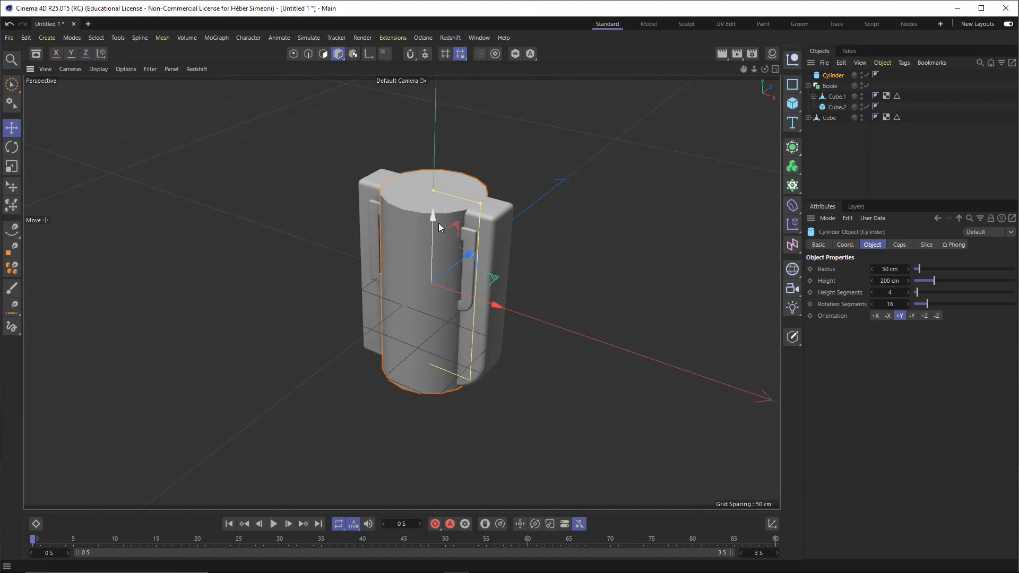
scroll(441, 253, up, 3)
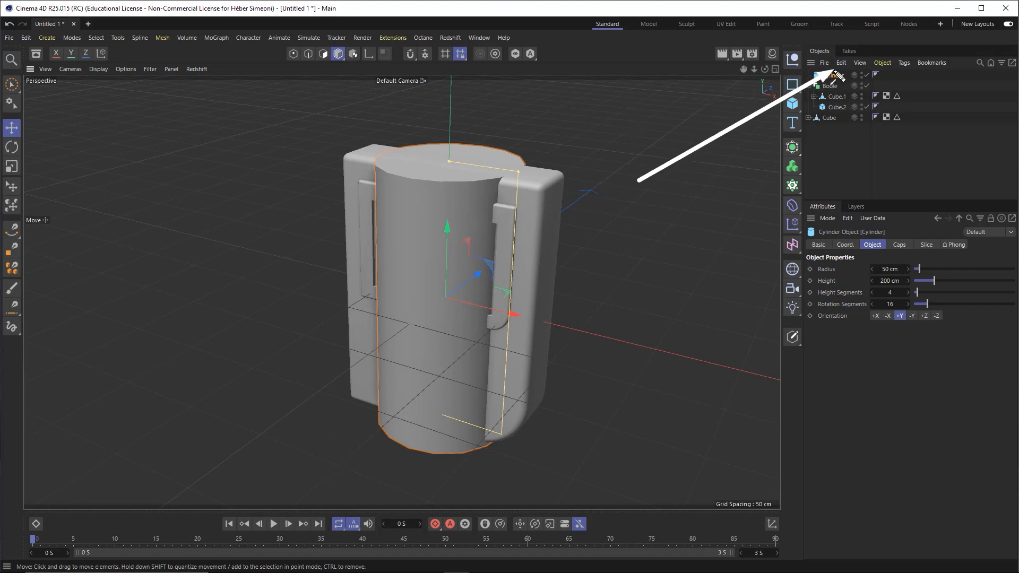
drag(832, 209, 889, 271)
double_click(888, 269)
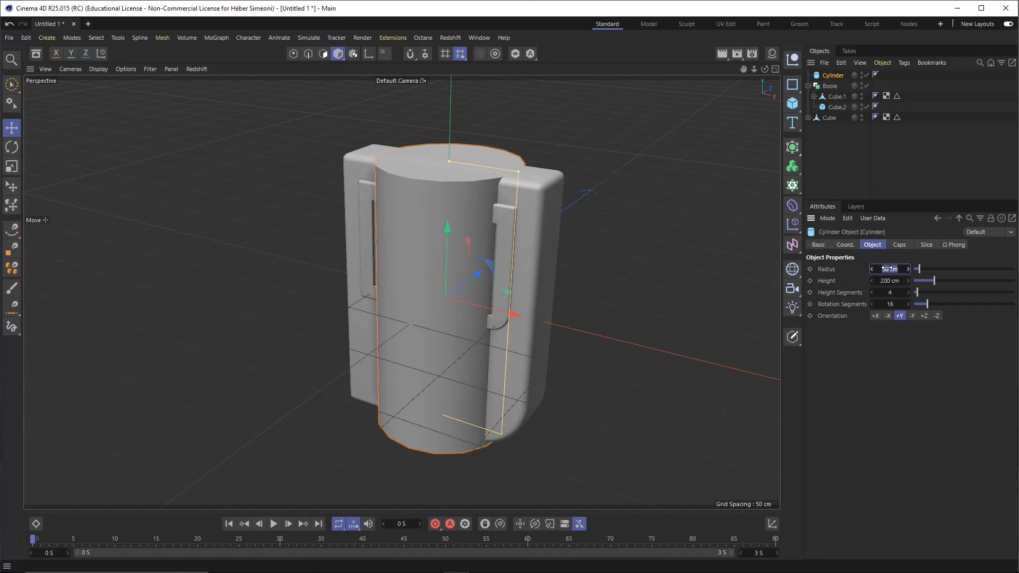
text(5)
key(Return)
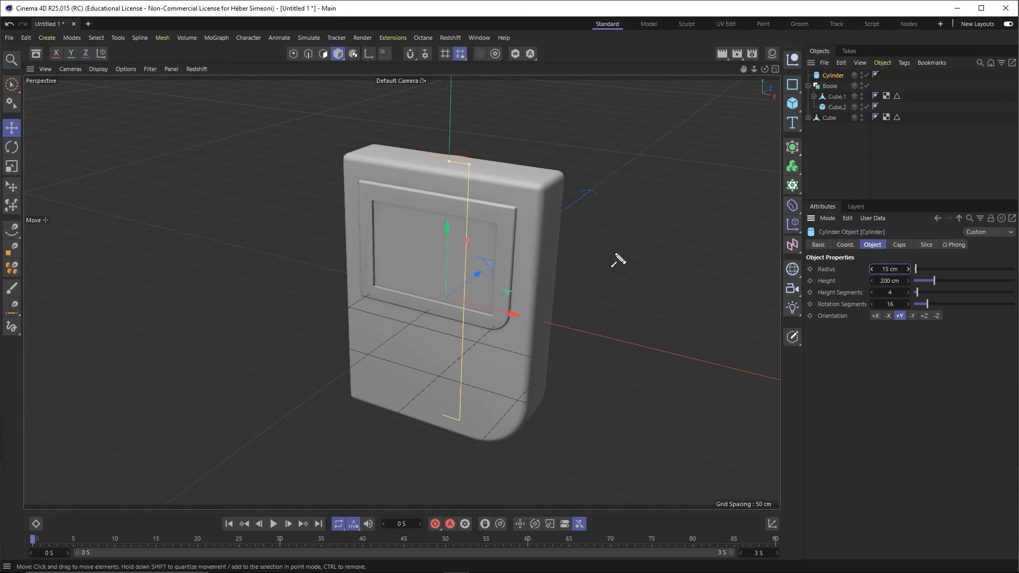
Isolate the cylinder in the viewport with Viewport Solo
mouse_move(653, 274)
mouse_down()
mouse_move(796, 95)
mouse_move(836, 82)
mouse_up()
mouse_move(655, 273)
mouse_down()
mouse_move(535, 57)
mouse_move(519, 51)
mouse_up()
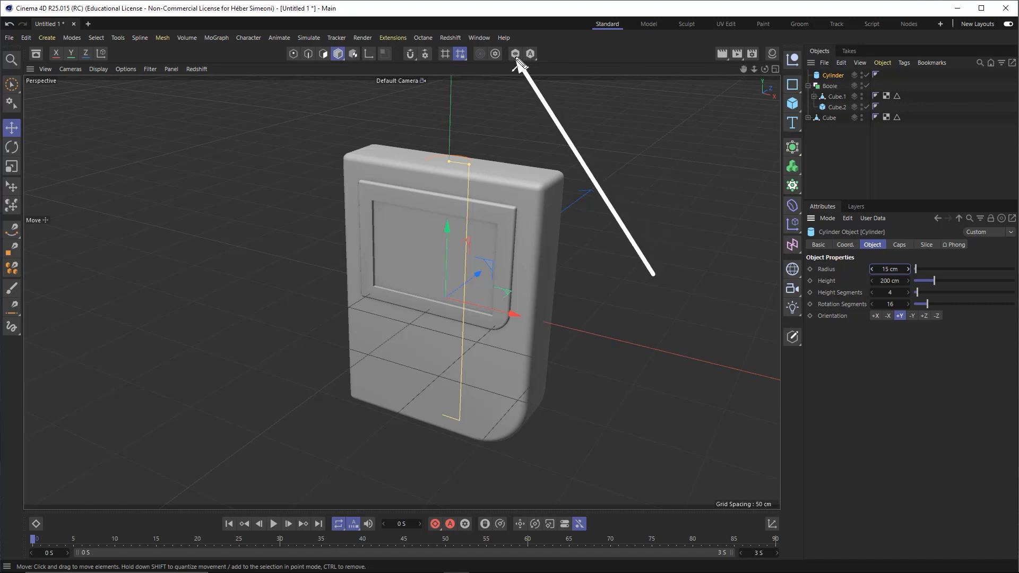
click(515, 54)
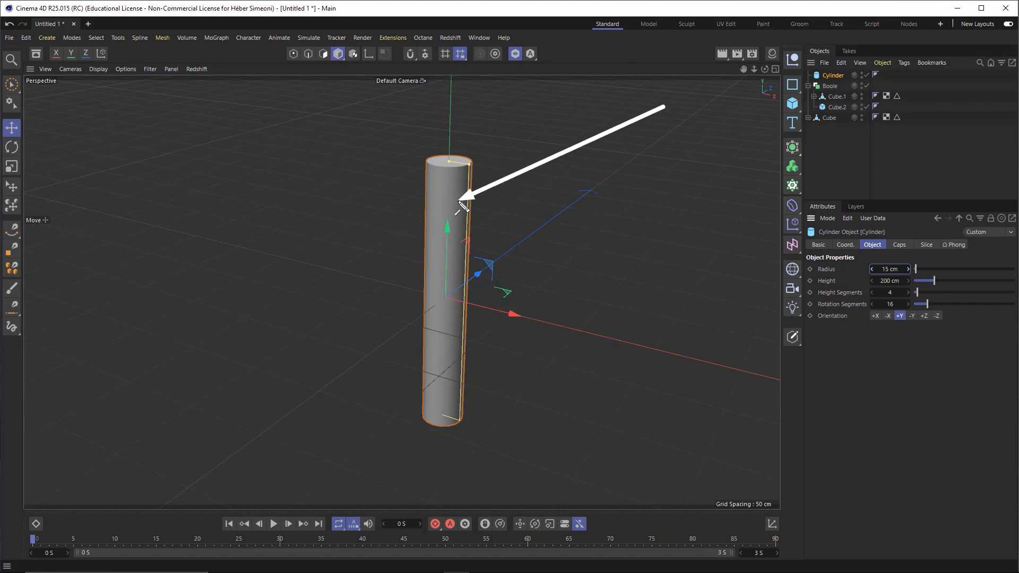
Set the cylinder's height to 20 cm
click(890, 280)
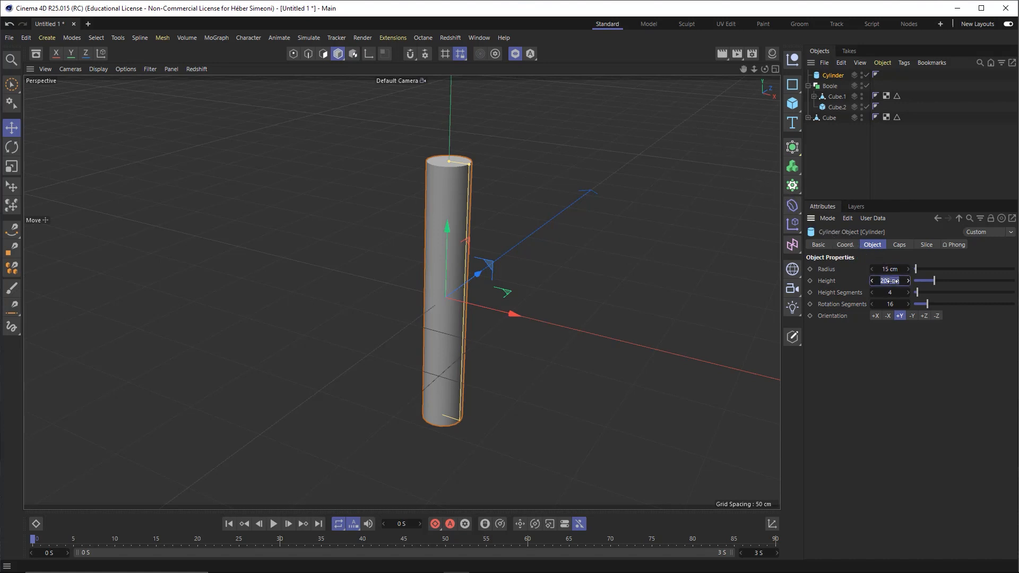
text(20)
key(Return)
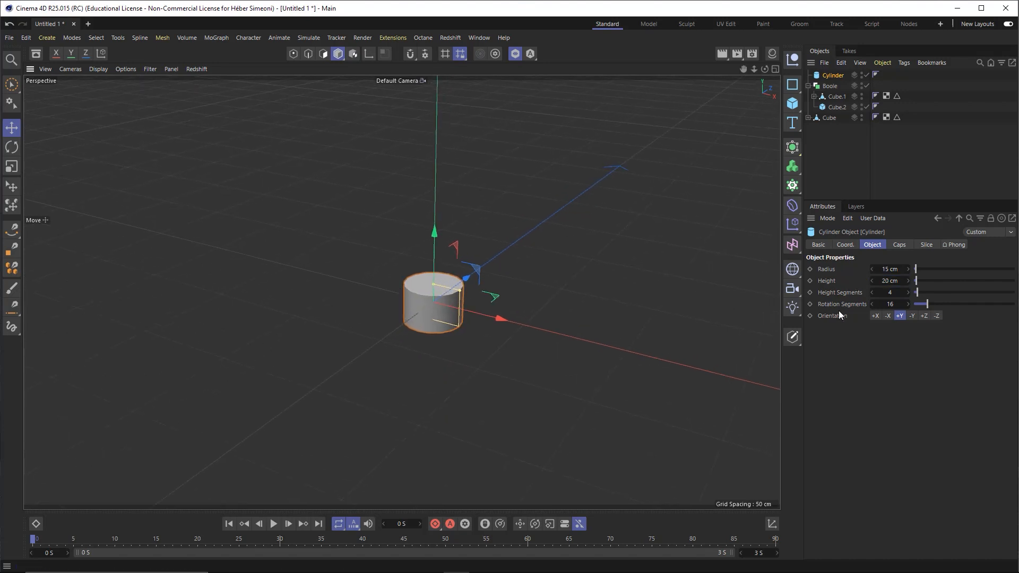
Smooth the cylinder's outline by setting its rotation segments to 32
drag(867, 311, 898, 312)
key(Escape)
alt+drag(437, 310, 435, 327)
mouse_move(435, 327)
alt+right_down()
mouse_move(443, 297)
mouse_move(496, 239)
alt+right_up()
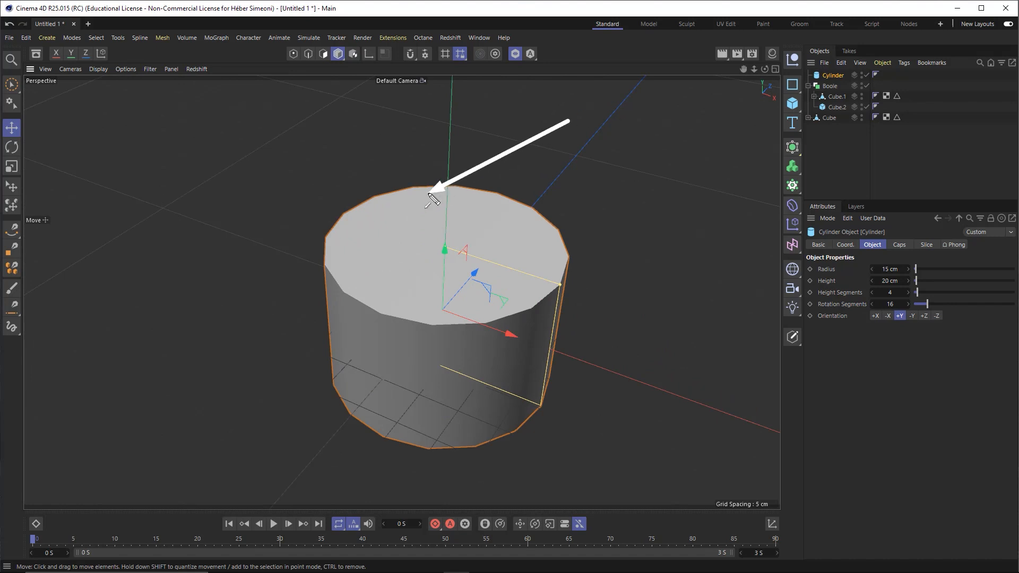
mouse_move(332, 261)
mouse_down()
mouse_move(913, 298)
mouse_move(870, 303)
mouse_up()
key(Escape)
click(891, 304)
text(32)
key(Return)
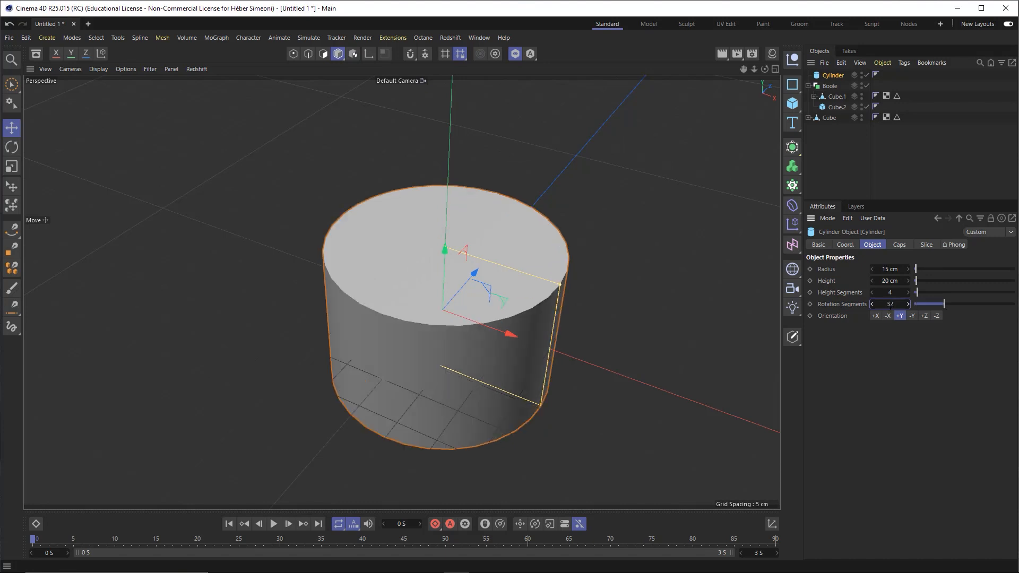
Round the cylinder's rims by enabling the fillet on its caps
scroll(442, 298, down, 6)
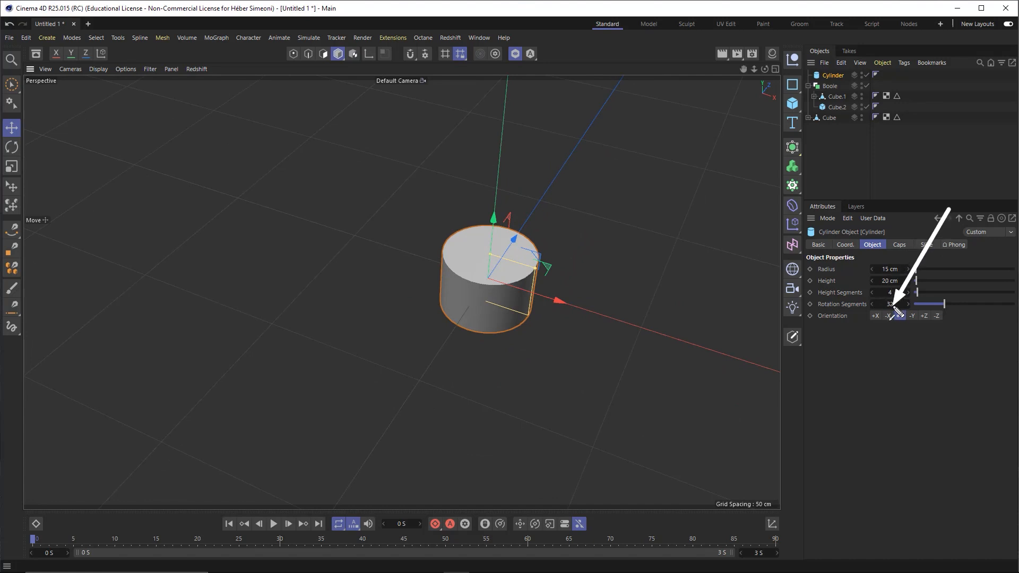
click(899, 245)
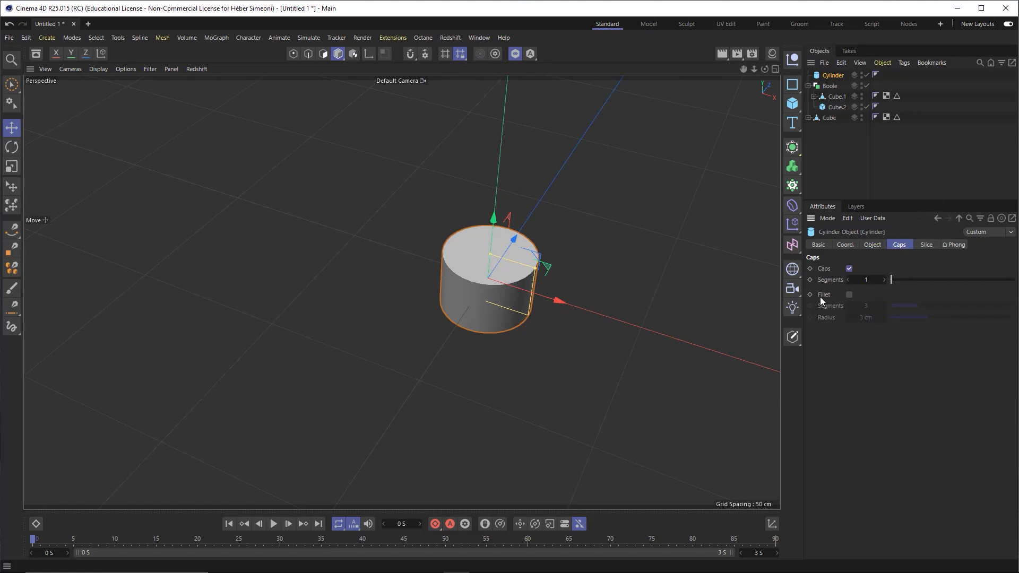
click(849, 295)
scroll(502, 292, up, 1)
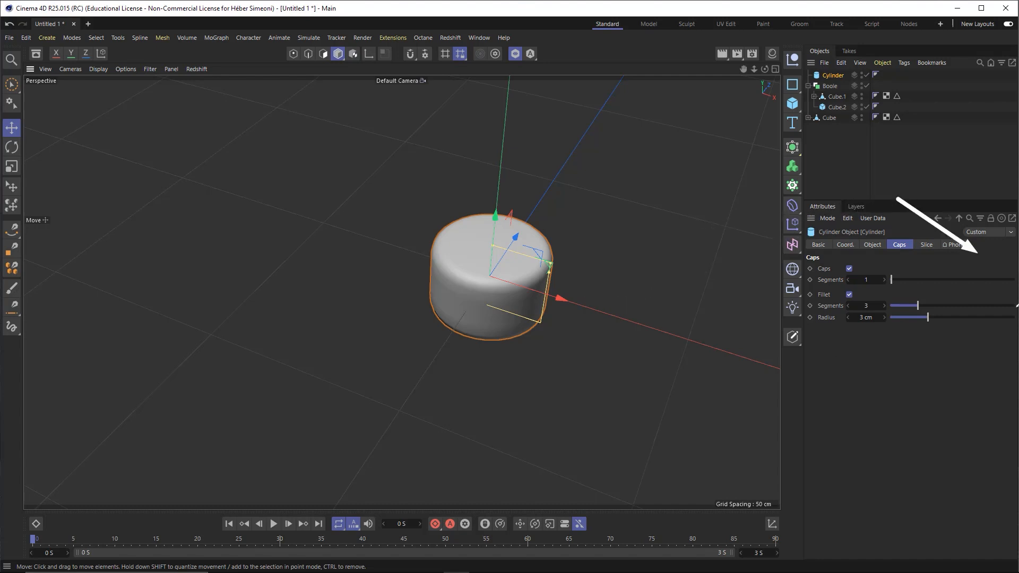
click(833, 144)
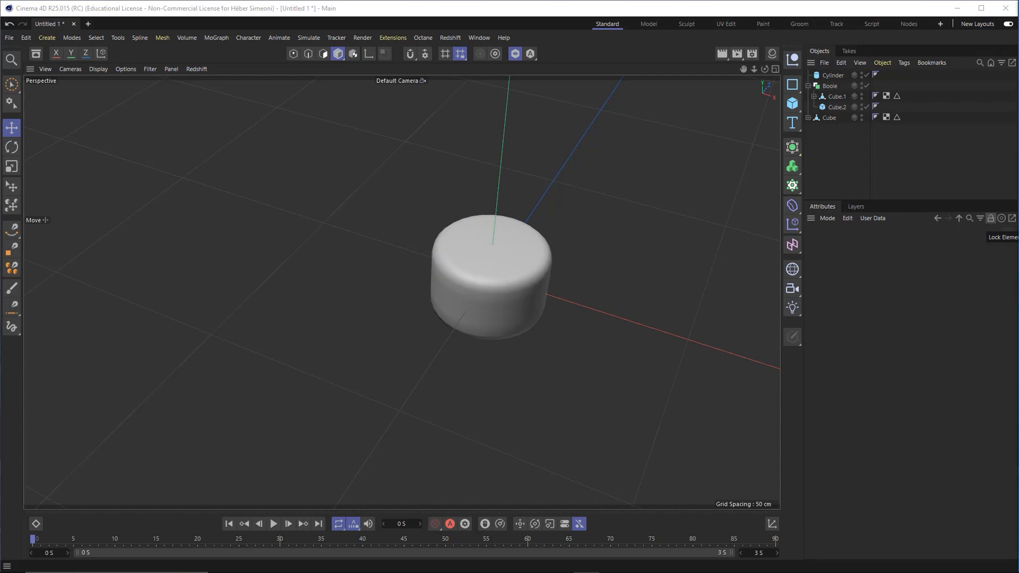
Set the cylinder's orientation to +Z and bring the rest of the device back into view
middle_click(579, 213)
middle_click(367, 234)
scroll(463, 267, down, 4)
alt+middle_drag(463, 267, 425, 267)
click(832, 75)
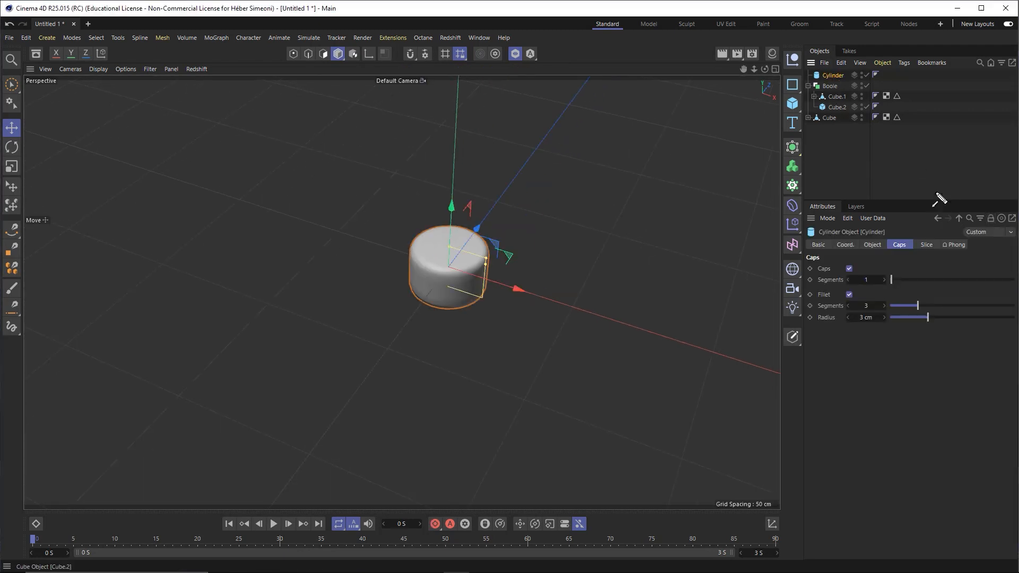
click(873, 245)
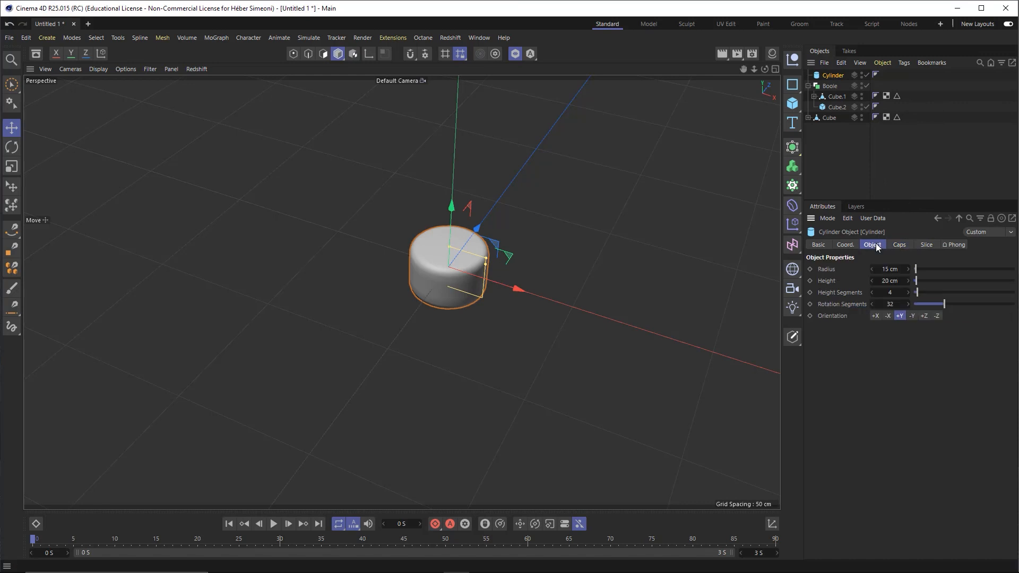
click(875, 316)
click(900, 315)
click(912, 316)
click(925, 316)
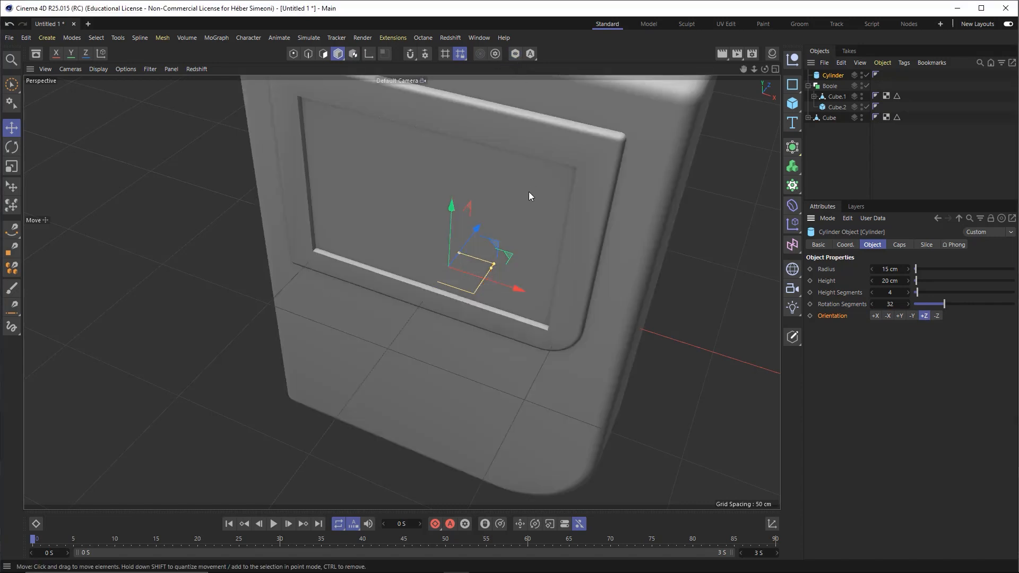
Move the cylinder to the device's front face, placing it below the screen toward the rounded-corner side as a button
mouse_move(528, 192)
alt+mouse_down()
mouse_move(510, 243)
mouse_move(518, 212)
mouse_move(480, 262)
mouse_move(405, 241)
alt+mouse_up()
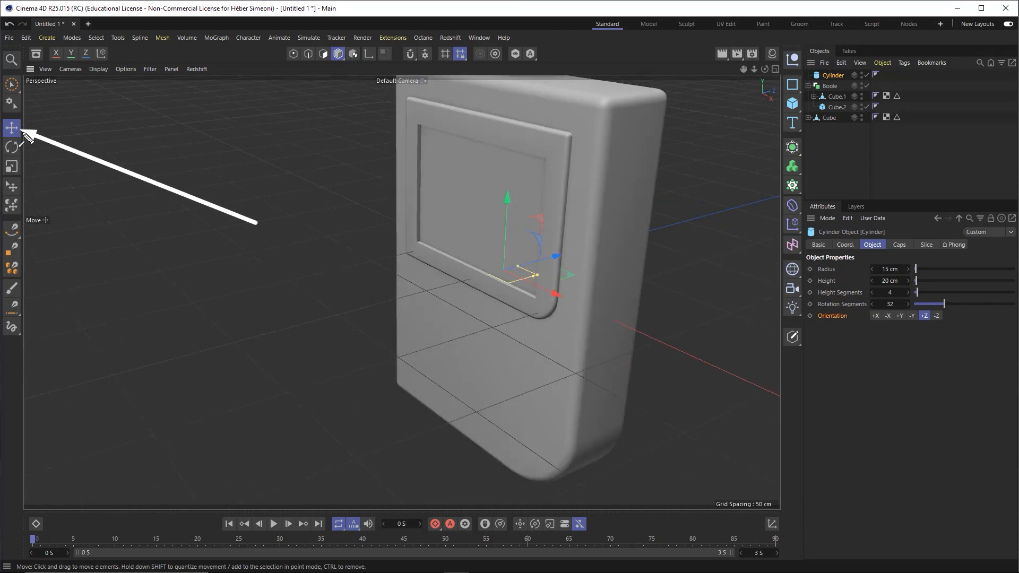
drag(557, 258, 536, 263)
middle_click(501, 296)
middle_click(613, 357)
alt+middle_drag(531, 248, 536, 158)
scroll(536, 162, down, 2)
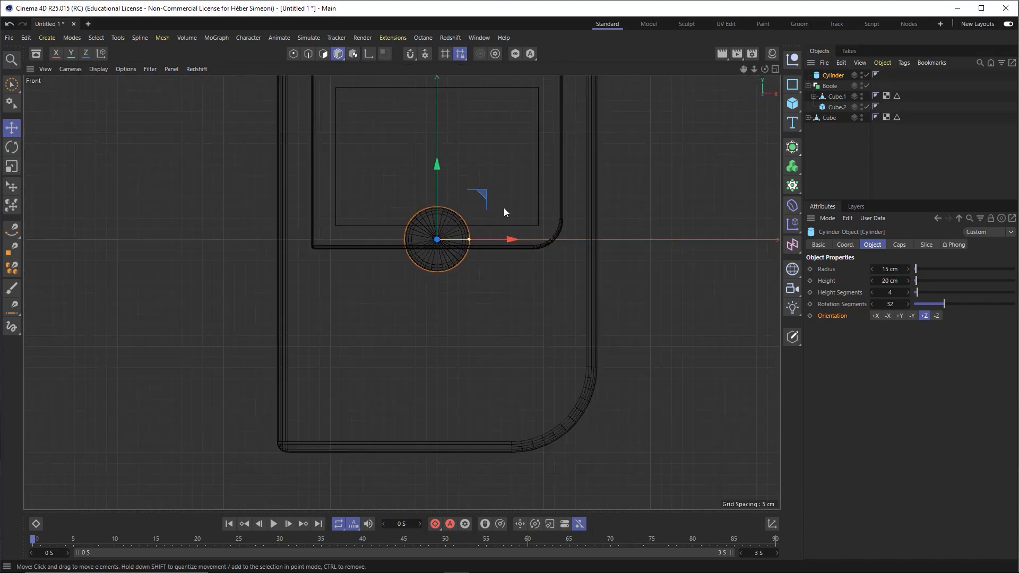
drag(491, 238, 579, 240)
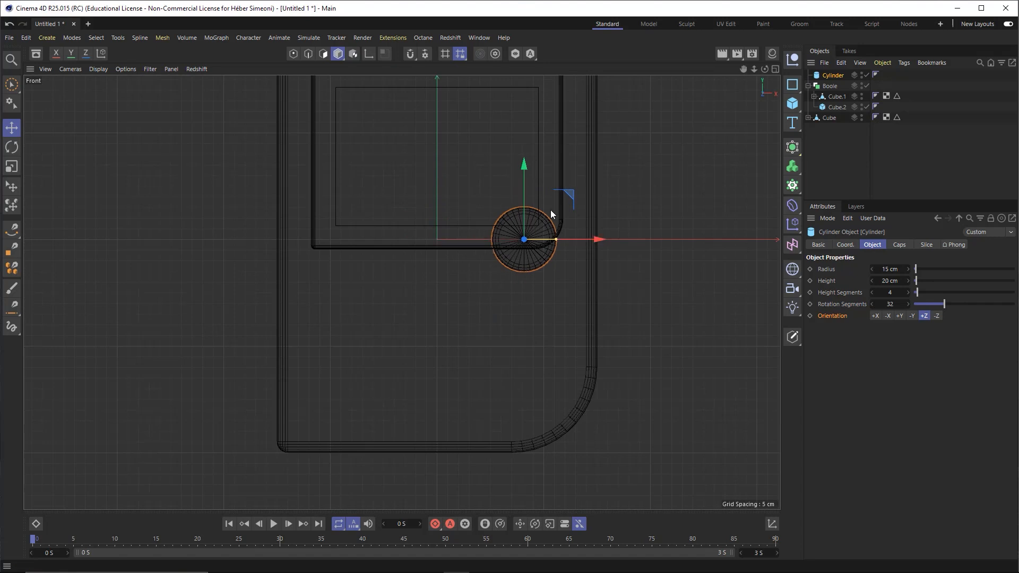
drag(524, 174, 528, 233)
drag(587, 300, 589, 301)
drag(524, 242, 592, 279)
middle_click(490, 232)
middle_click(394, 202)
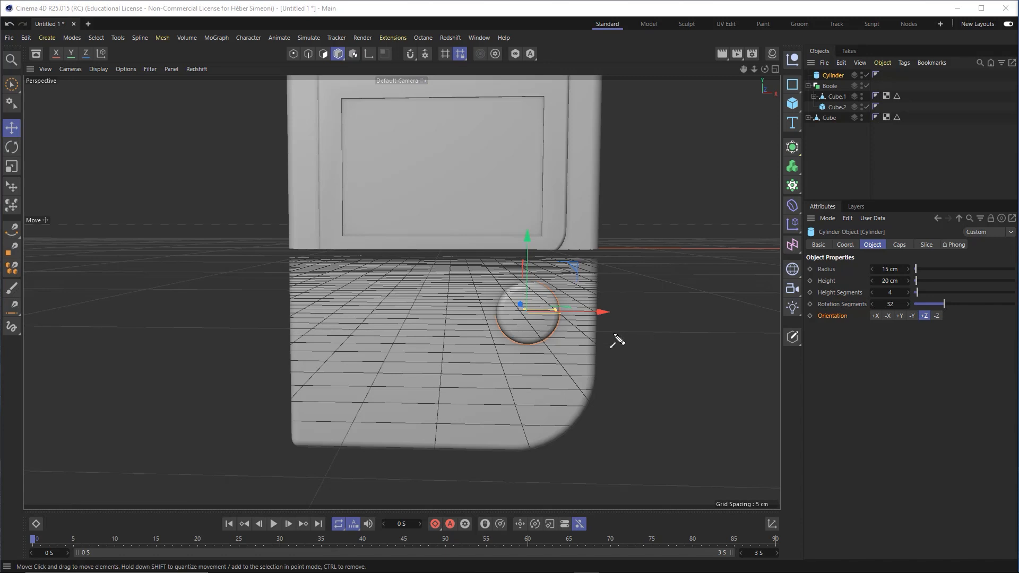
Create an instance of the cylinder for the second button
mouse_move(537, 427)
mouse_down()
mouse_move(804, 119)
mouse_move(502, 351)
mouse_move(801, 87)
mouse_move(829, 82)
mouse_move(790, 153)
mouse_move(794, 145)
mouse_up()
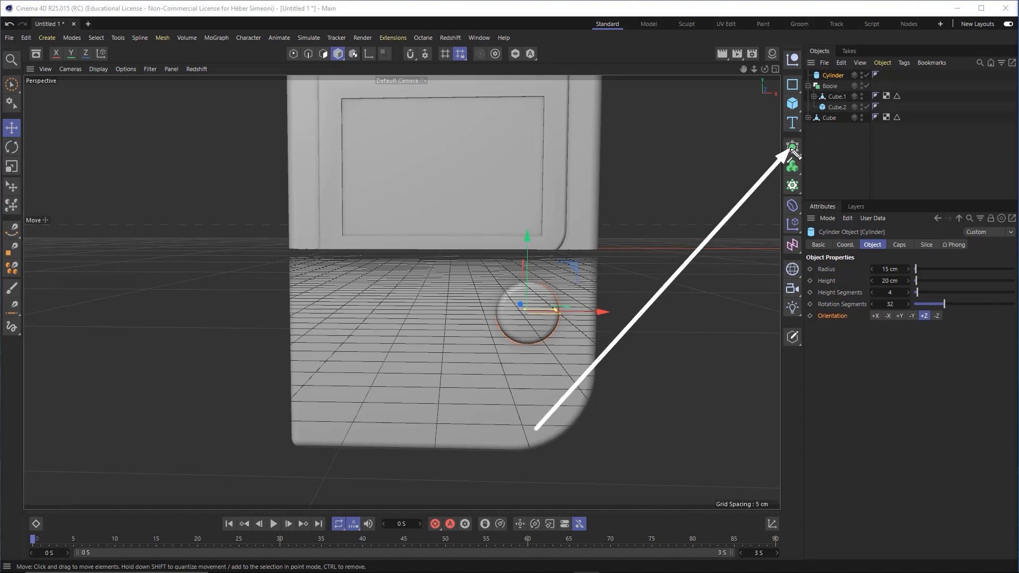
click(794, 148)
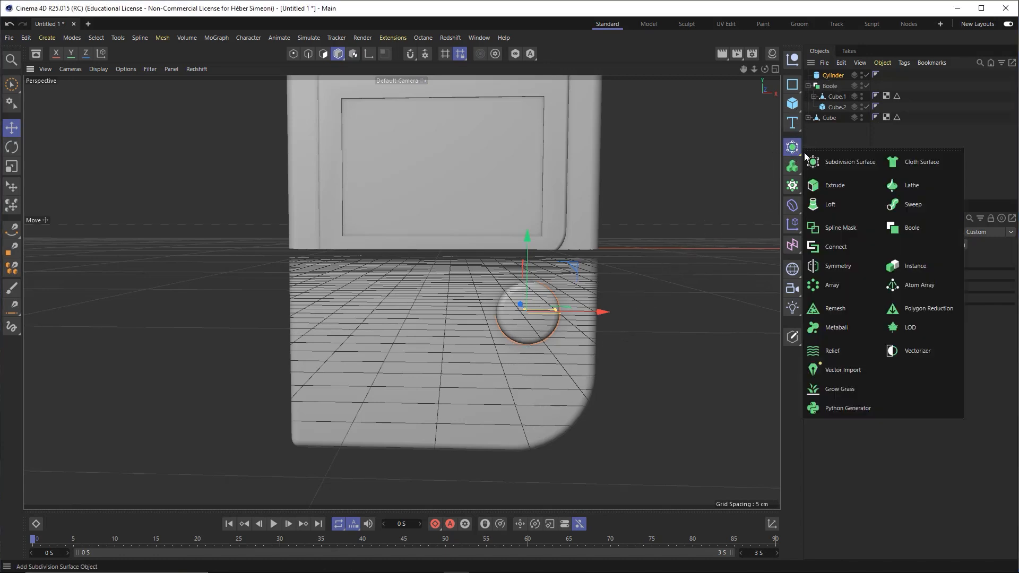
click(921, 269)
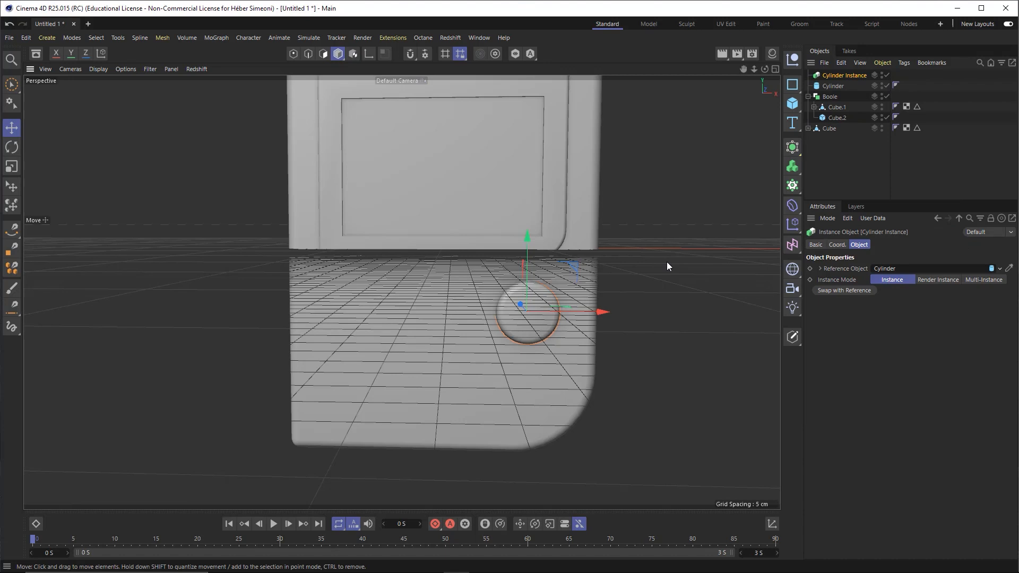
Position the cylinder instance diagonally below the first button, toward the middle of the device's front
mouse_move(676, 255)
mouse_down()
mouse_move(808, 103)
mouse_move(839, 96)
mouse_move(831, 77)
mouse_move(867, 80)
mouse_move(785, 92)
mouse_move(518, 341)
mouse_move(510, 318)
mouse_up()
middle_click(502, 298)
middle_click(668, 369)
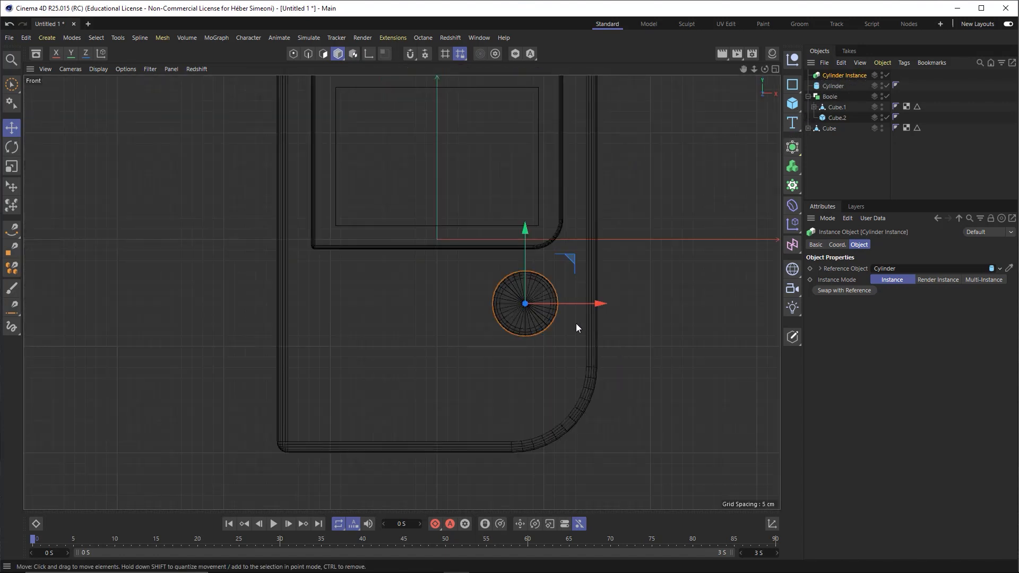
drag(530, 251, 528, 308)
drag(556, 369, 511, 371)
drag(470, 302, 470, 285)
drag(510, 358, 513, 358)
middle_click(492, 294)
middle_click(280, 202)
alt+drag(514, 249, 515, 281)
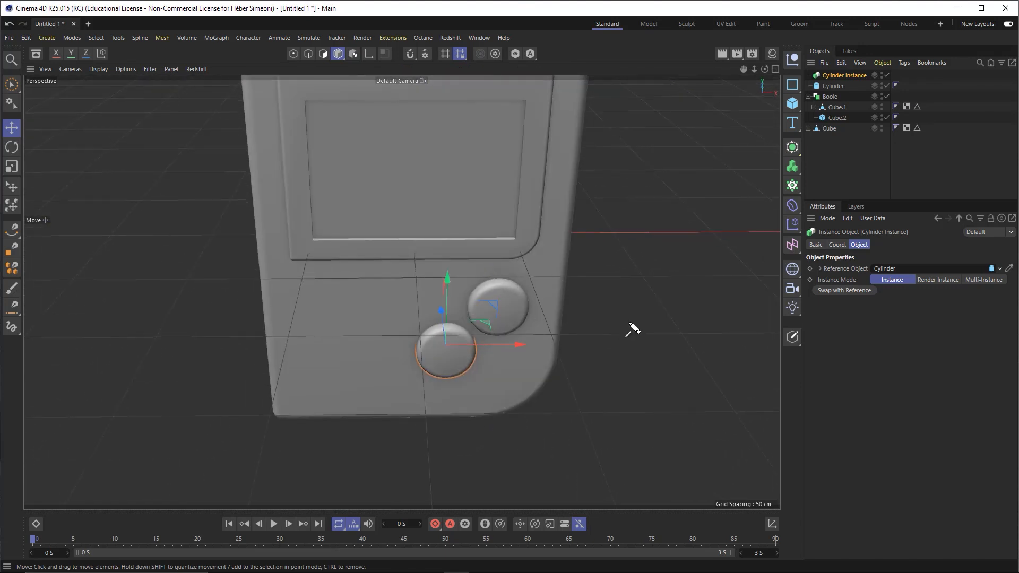
Adjust the radius of the original cylinder that drives both buttons
click(831, 87)
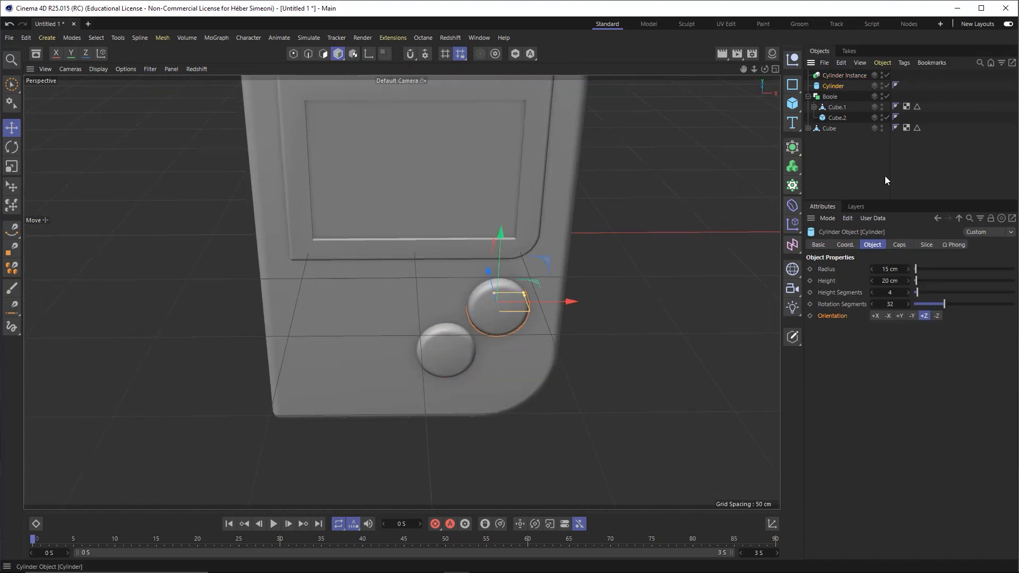
drag(889, 269, 897, 270)
click(686, 221)
alt+drag(489, 333, 467, 315)
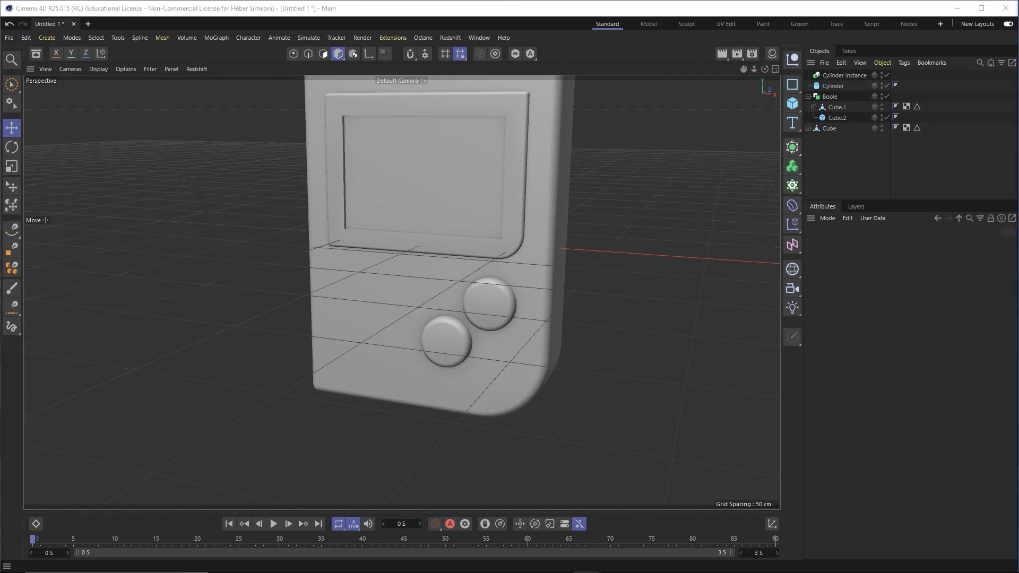
click(630, 275)
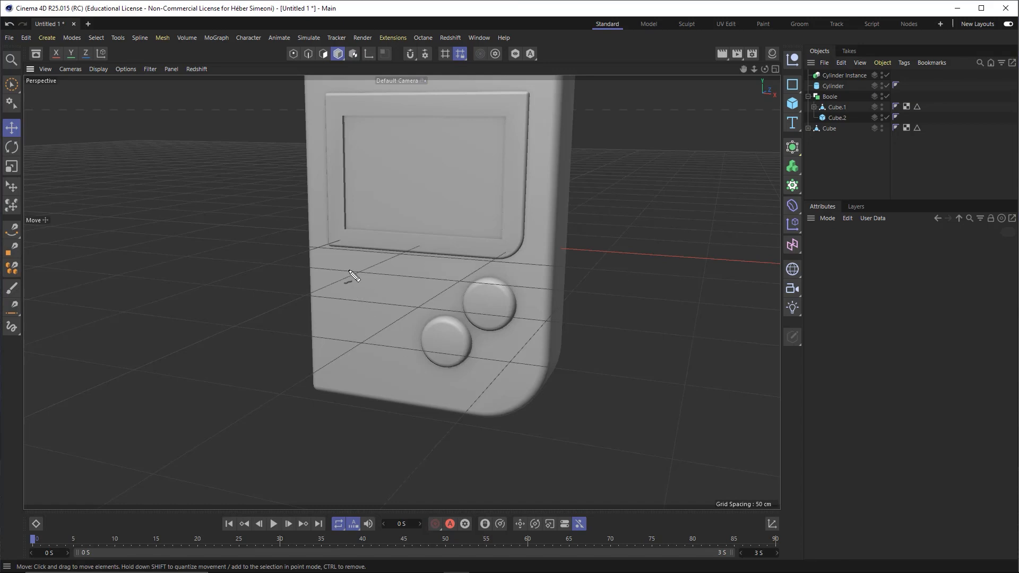
drag(350, 333, 385, 293)
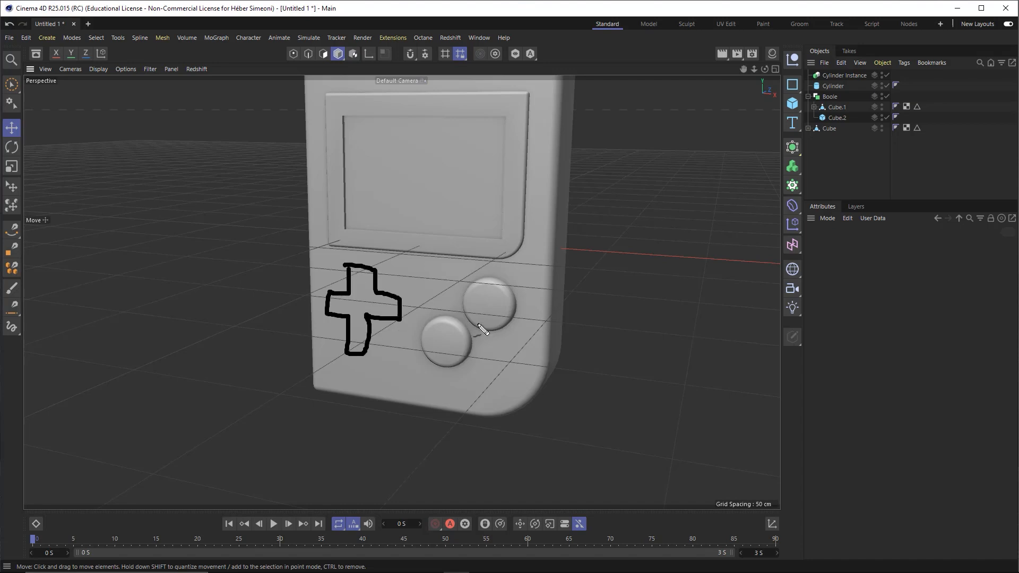
key(ctrl+z)
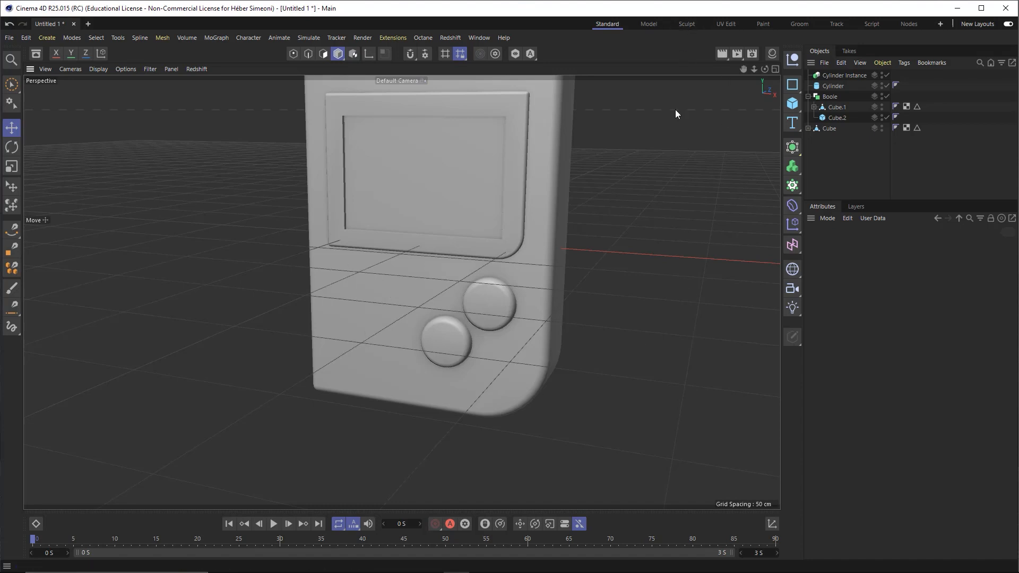
Add a new cube primitive for the directional pad and isolate it with Viewport Solo
mouse_move(584, 379)
mouse_down()
mouse_move(723, 246)
mouse_move(795, 158)
mouse_move(793, 115)
mouse_up()
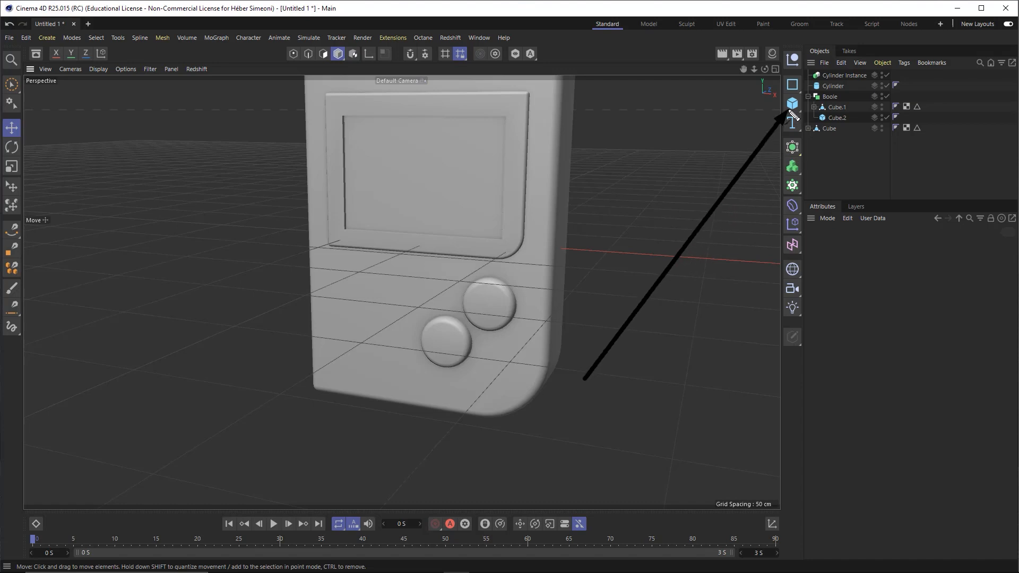
click(793, 103)
click(513, 55)
alt+drag(463, 214, 438, 272)
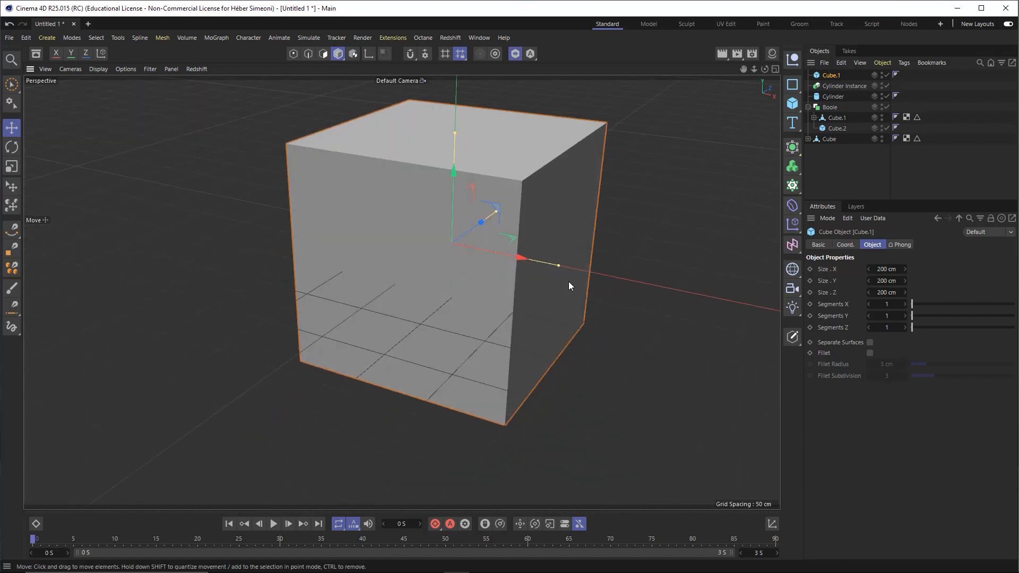
Convert the new cube into an editable polygon object
drag(614, 232, 792, 337)
key(Escape)
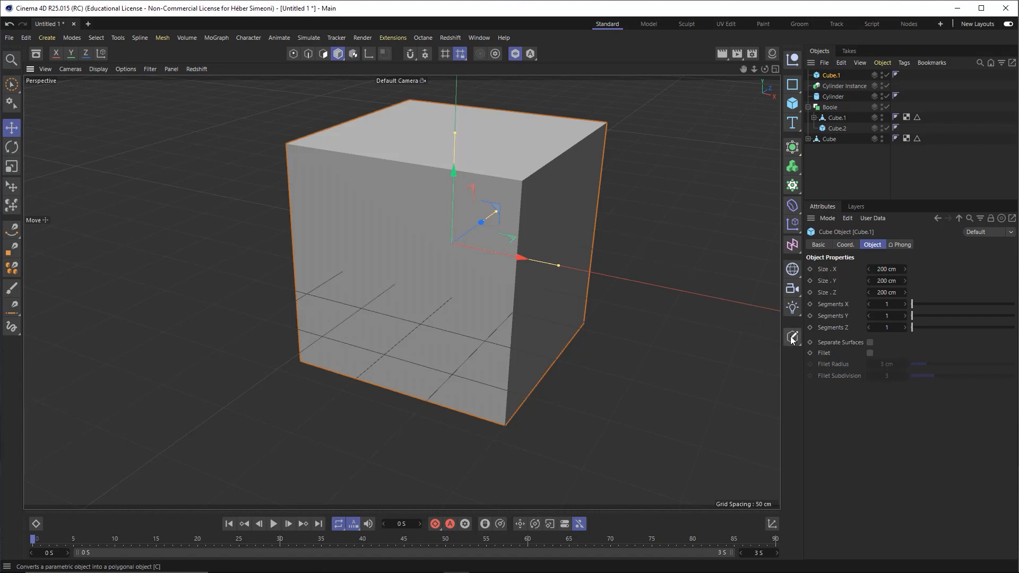
click(791, 340)
alt+drag(531, 240, 513, 239)
alt+right_drag(513, 239, 484, 267)
mouse_move(573, 217)
alt+mouse_down()
mouse_move(440, 289)
mouse_move(486, 294)
alt+mouse_up()
mouse_move(593, 307)
mouse_down()
mouse_move(835, 75)
mouse_move(596, 266)
mouse_move(360, 145)
mouse_move(328, 67)
mouse_up()
click(323, 55)
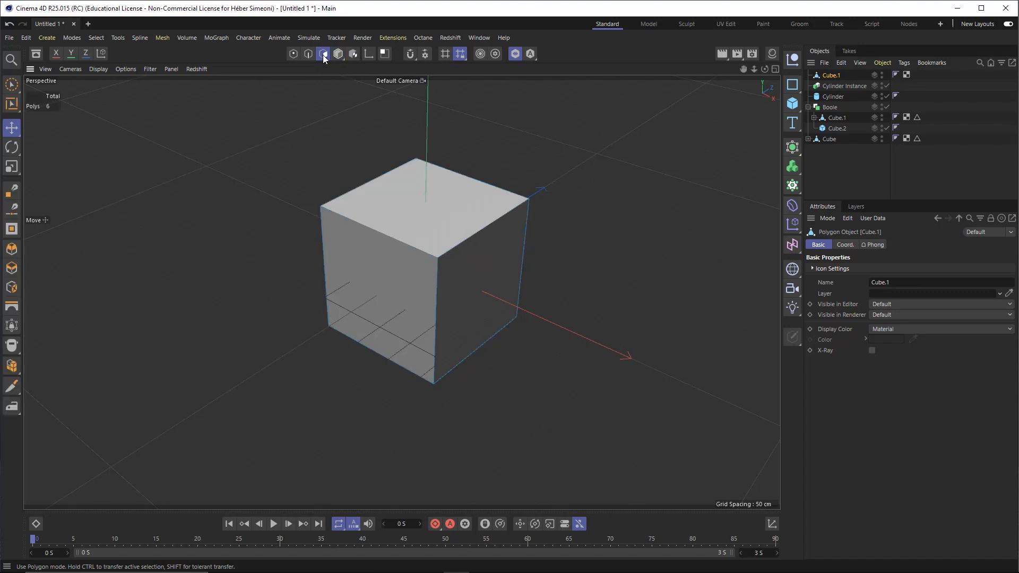
click(308, 53)
click(466, 238)
click(401, 237)
click(440, 302)
click(488, 338)
click(369, 146)
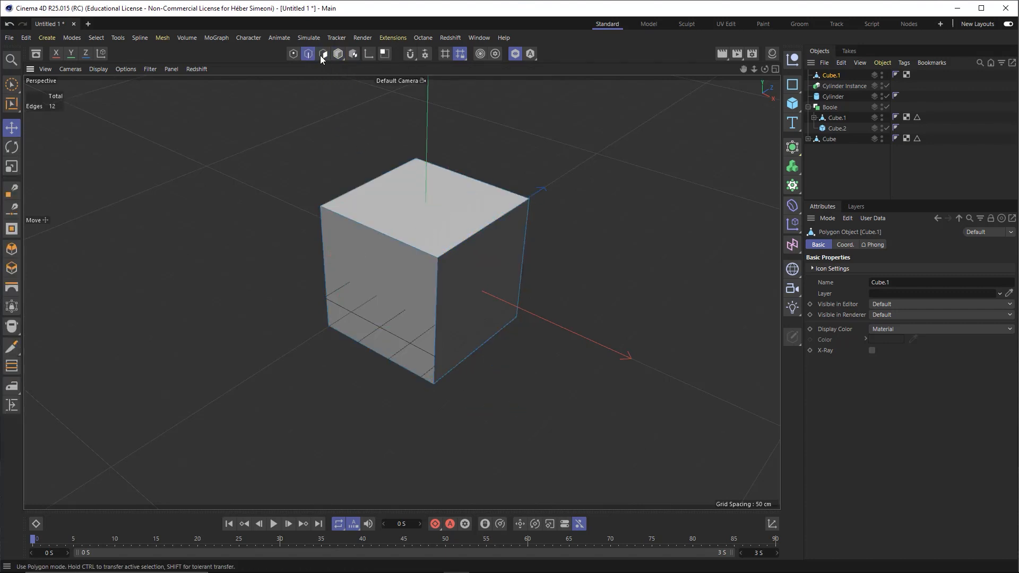
In polygon mode, select the cube's side face along the X axis and extrude it outward by about 173 cm
click(322, 55)
drag(283, 221, 324, 59)
drag(280, 219, 432, 223)
click(457, 212)
click(482, 295)
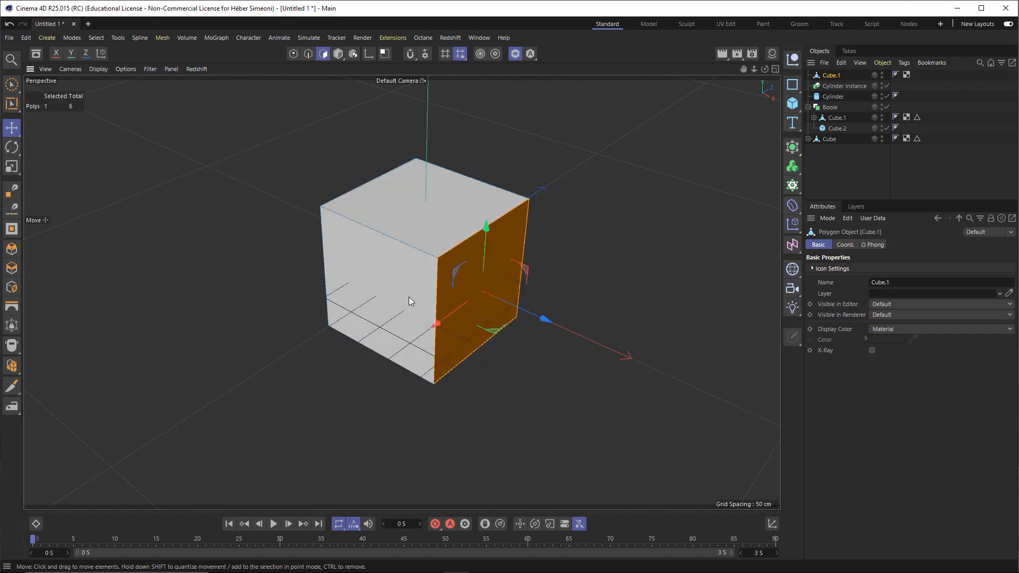
right_click(487, 280)
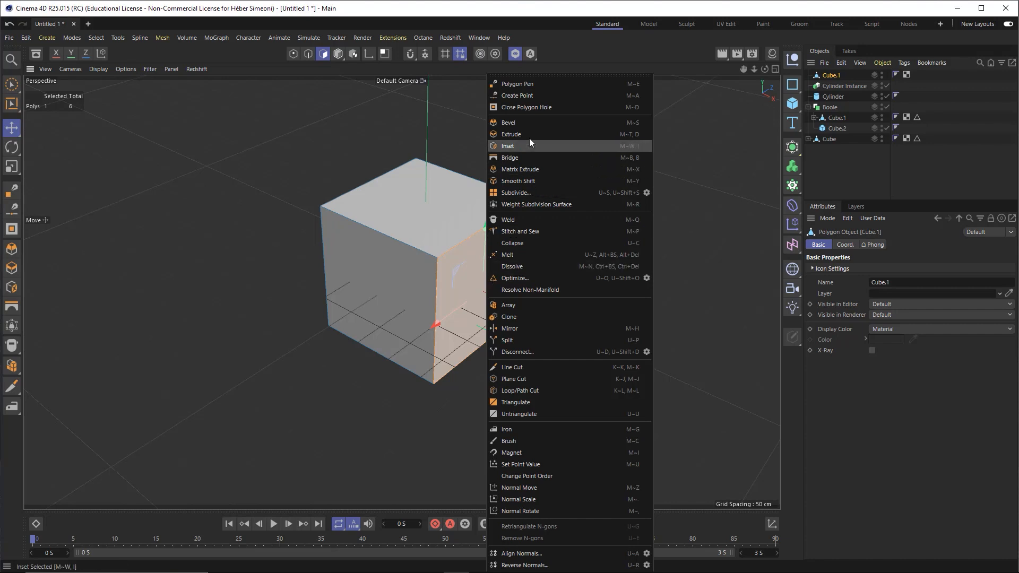
click(514, 134)
alt+drag(558, 209, 501, 237)
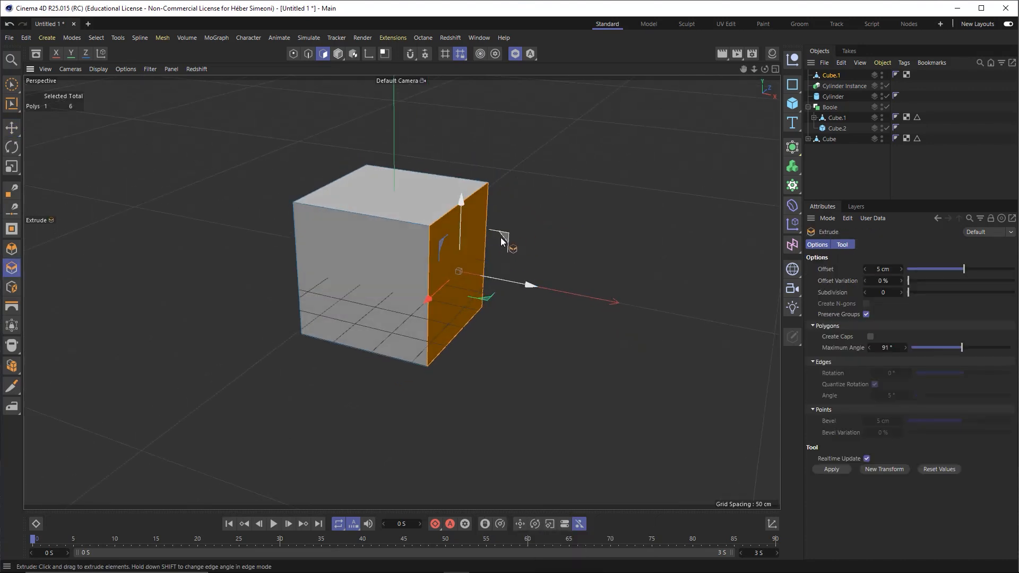
drag(447, 259, 581, 272)
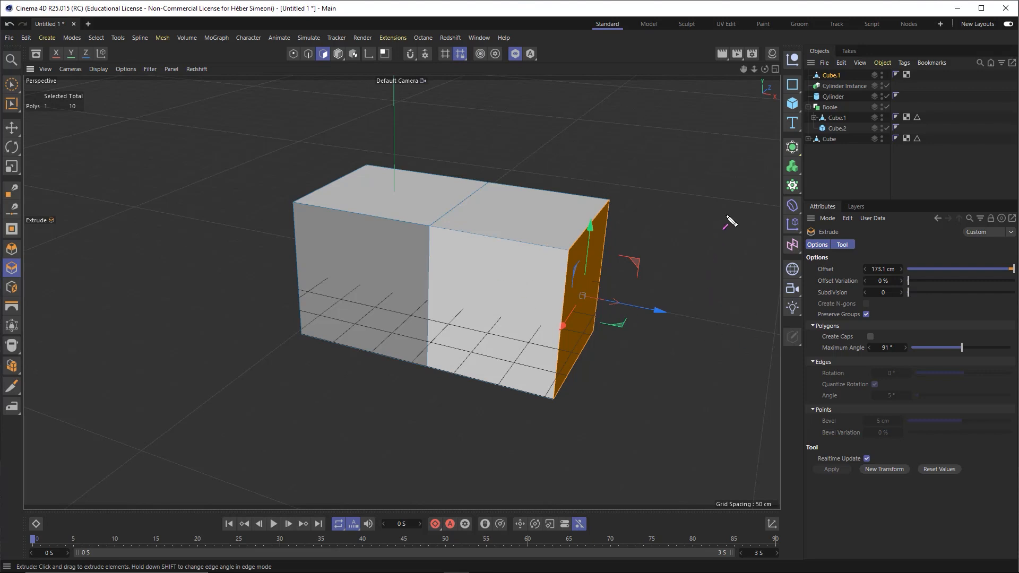
Set the extrusion's offset to 170 cm
mouse_move(645, 109)
mouse_down()
mouse_move(464, 250)
mouse_move(623, 272)
mouse_move(841, 219)
mouse_move(831, 209)
mouse_move(826, 275)
mouse_move(882, 270)
mouse_up()
click(880, 269)
text(170)
key(Return)
alt+drag(505, 341, 524, 278)
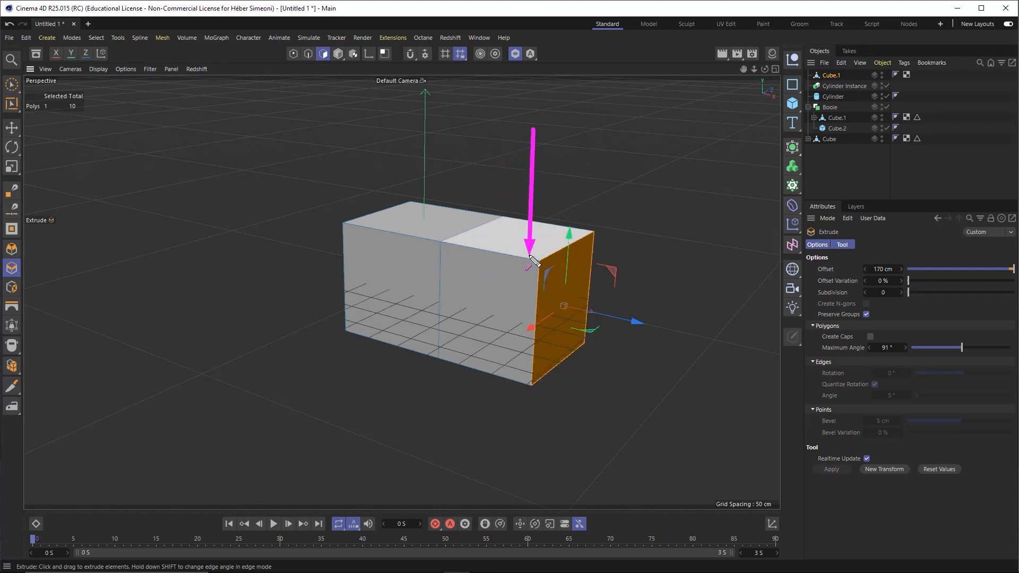
Extrude the cube's opposite side face outward with the same 170 cm offset
alt+drag(389, 274, 537, 275)
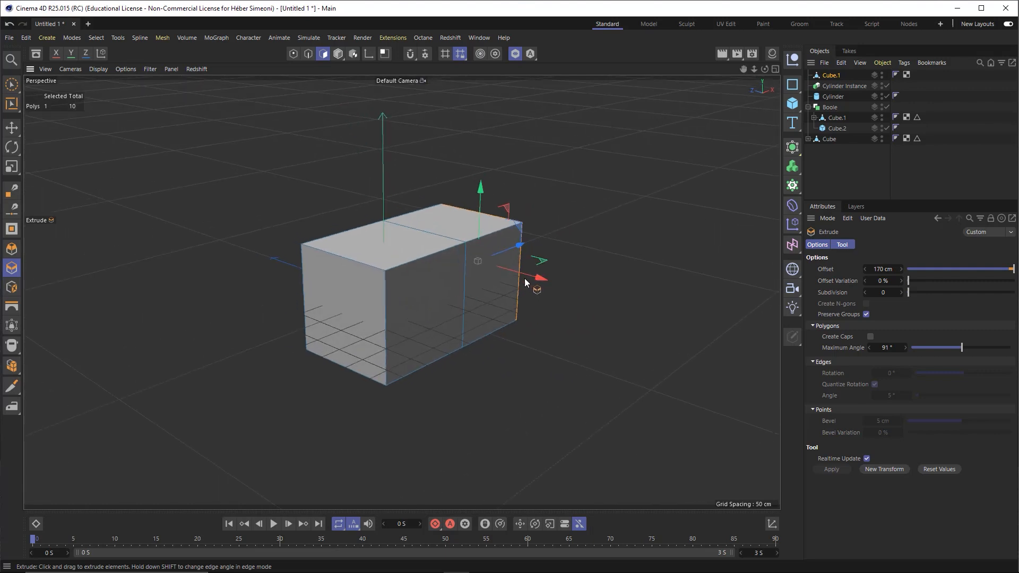
click(350, 283)
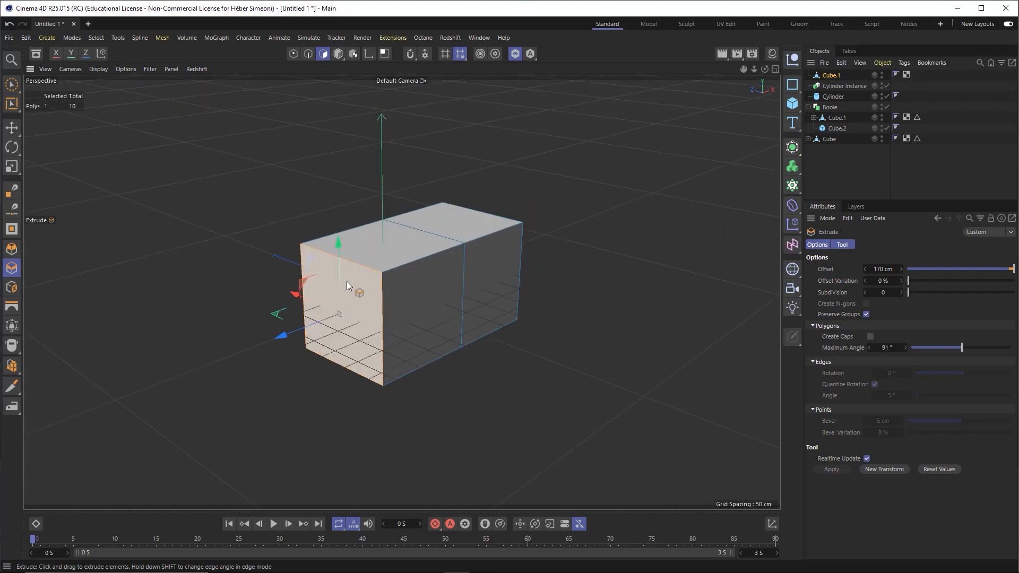
key(ctrl+shift+3)
mouse_move(742, 140)
mouse_down()
mouse_move(855, 232)
mouse_move(879, 265)
mouse_up()
mouse_move(742, 140)
mouse_down()
mouse_move(842, 405)
mouse_move(881, 473)
mouse_up()
key(Escape)
click(882, 470)
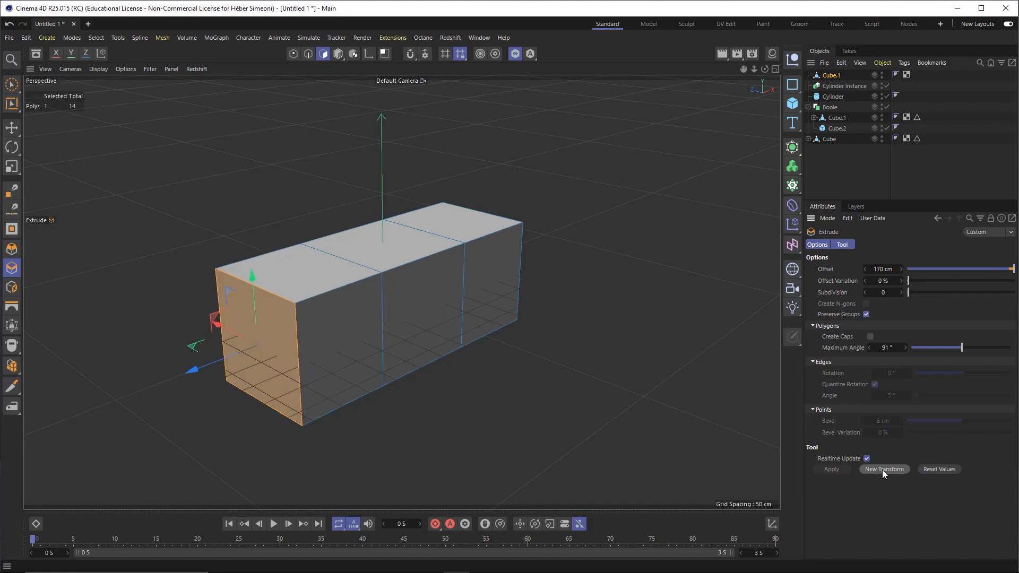
alt+middle_drag(362, 285, 420, 284)
alt+drag(420, 285, 399, 295)
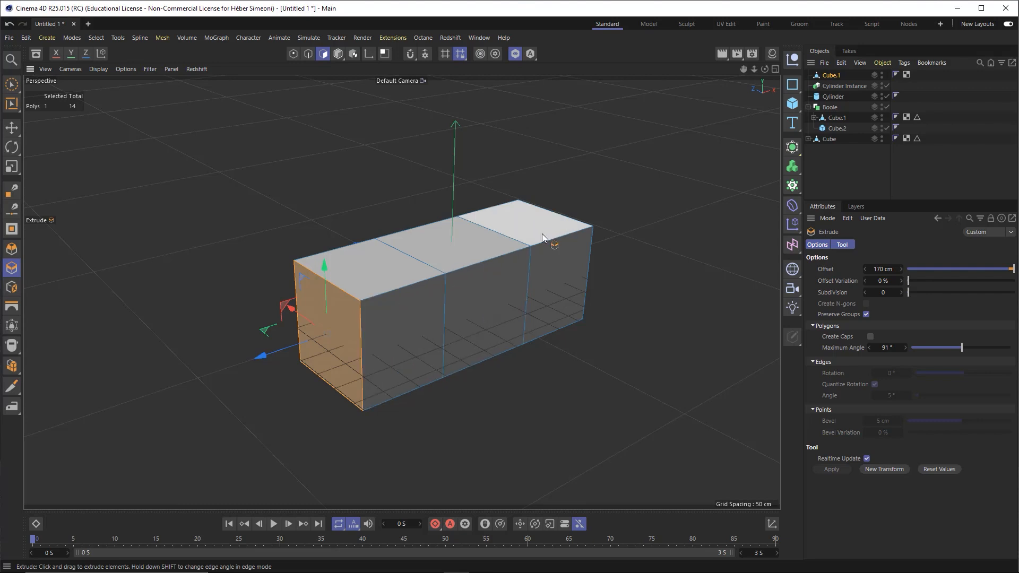
Extrude the middle segment's top and bottom faces outward with the same 170 cm offset to form a cross
click(472, 245)
click(885, 470)
alt+drag(493, 303, 483, 217)
click(472, 381)
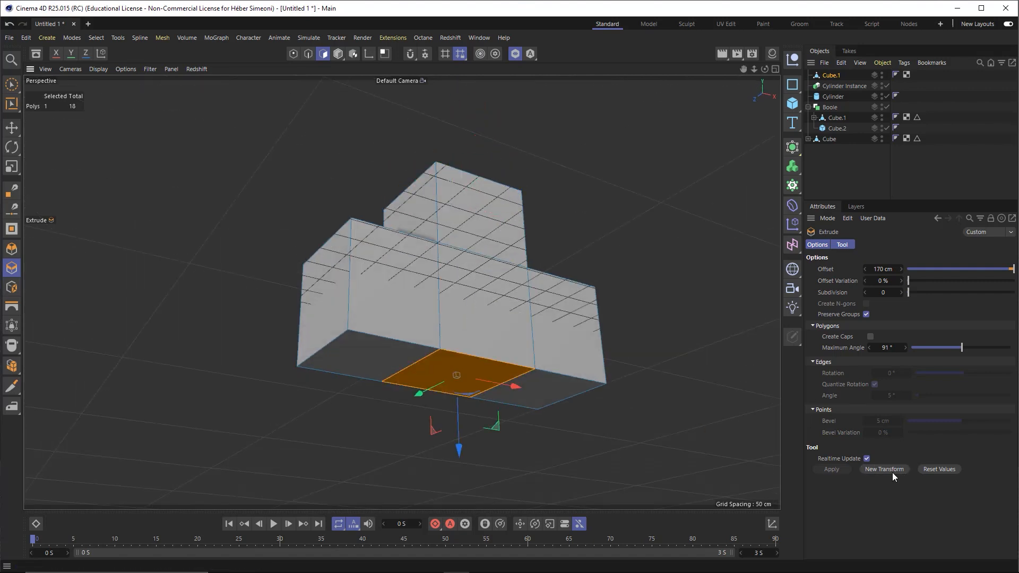
click(892, 470)
alt+drag(465, 296, 464, 352)
key(space)
alt+drag(703, 168, 653, 183)
click(653, 183)
scroll(480, 283, down, 3)
alt+drag(418, 291, 364, 304)
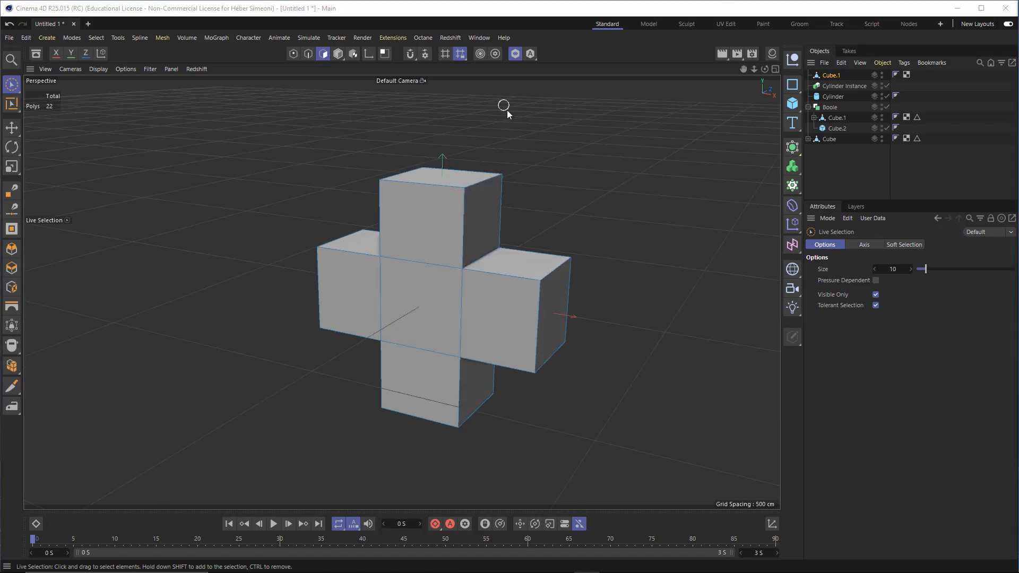
In model mode, scale the whole cross down to the size of a directional pad on the console
ctrl+shift+drag(455, 204, 520, 61)
key(Escape)
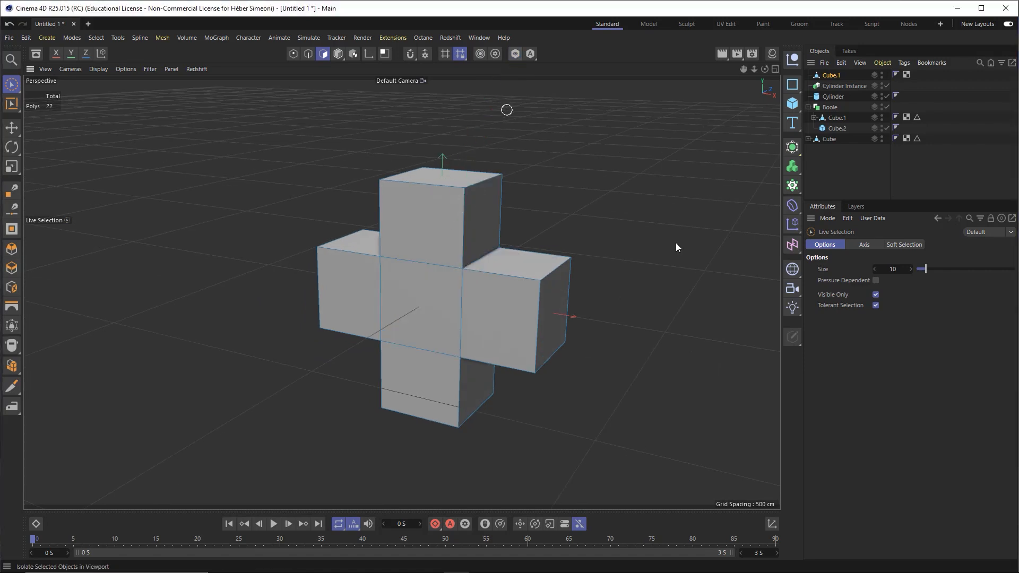
key(t)
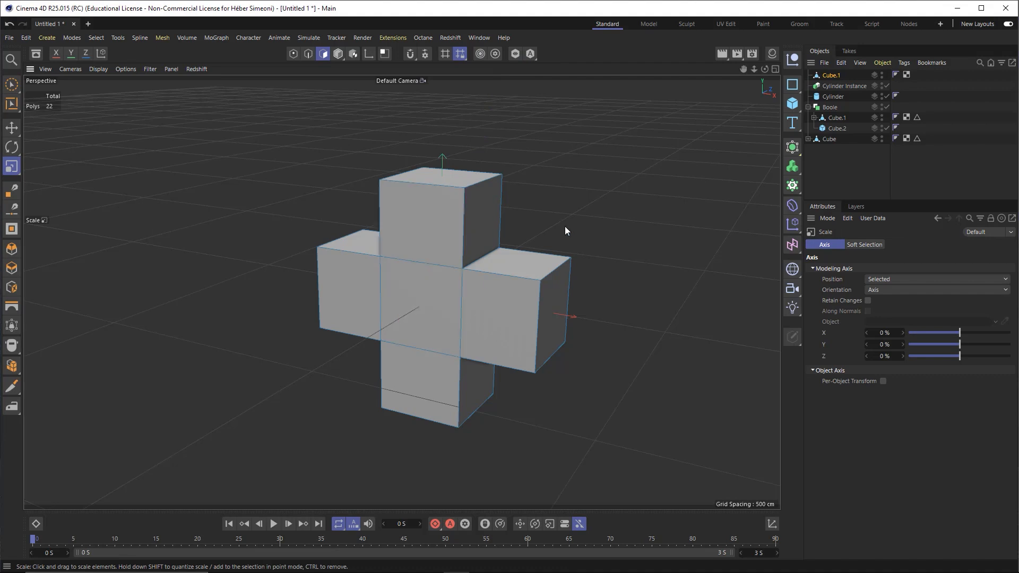
mouse_move(277, 213)
ctrl+shift+mouse_down()
mouse_move(320, 66)
mouse_move(455, 293)
mouse_move(379, 286)
mouse_move(544, 223)
mouse_move(461, 251)
mouse_move(486, 264)
mouse_move(414, 87)
mouse_move(339, 57)
ctrl+shift+mouse_up()
click(338, 54)
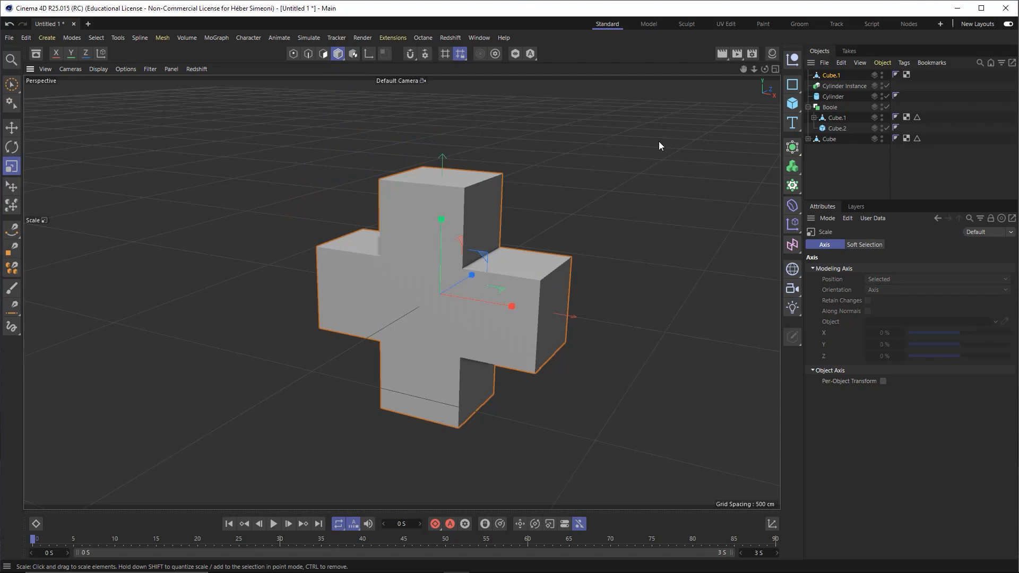
drag(665, 154, 404, 320)
middle_click(403, 320)
middle_click(458, 306)
drag(651, 102, 512, 221)
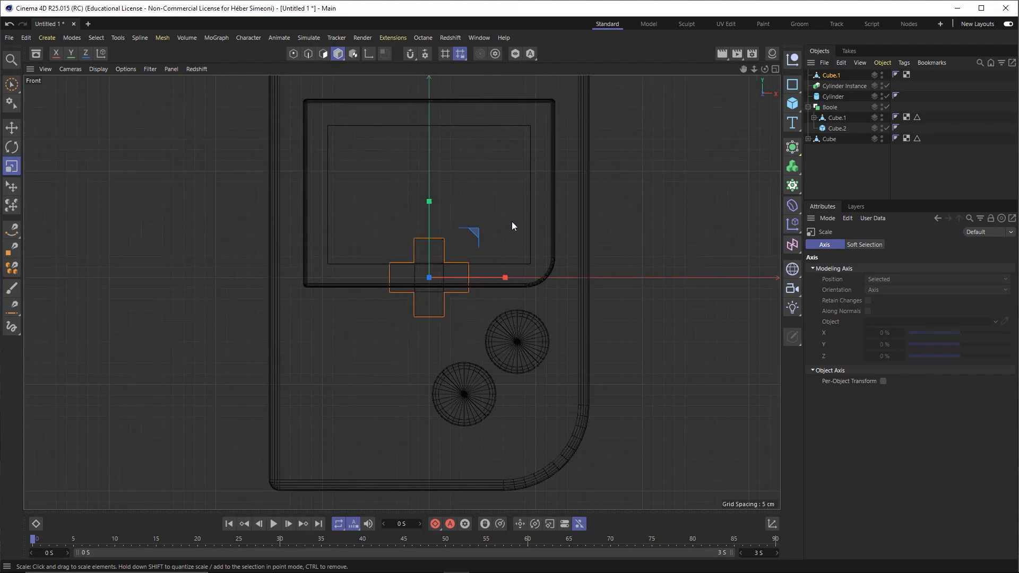
In the front view, move the cross below the screen, opposite the round buttons, and enlarge it slightly
key(e)
drag(488, 278, 430, 277)
drag(374, 217, 373, 306)
key(t)
drag(447, 317, 553, 247)
key(e)
mouse_move(461, 363)
mouse_down()
mouse_move(446, 363)
mouse_move(458, 363)
mouse_up()
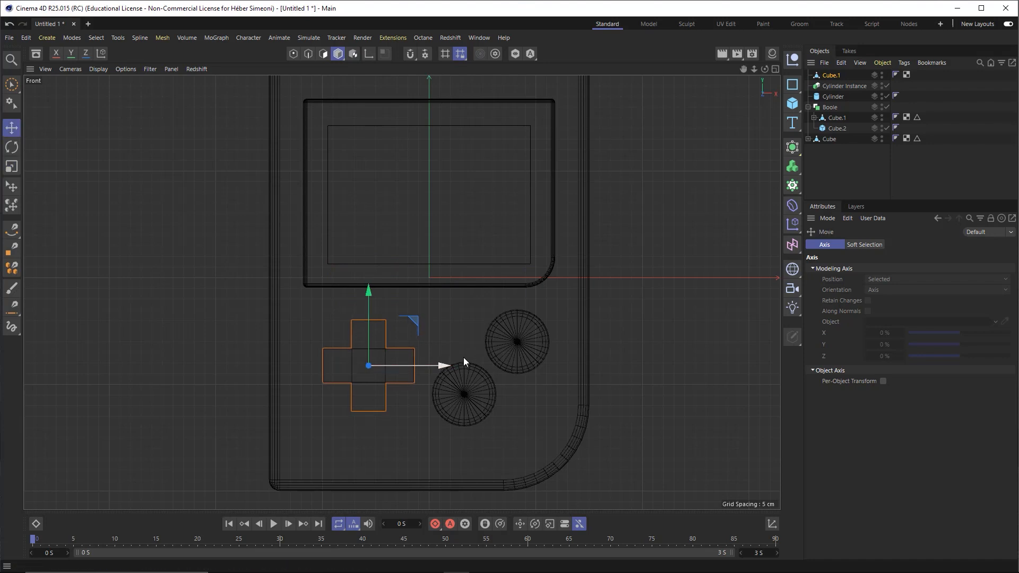
mouse_move(268, 274)
mouse_down()
mouse_move(324, 322)
mouse_move(590, 486)
mouse_up()
drag(272, 280, 431, 481)
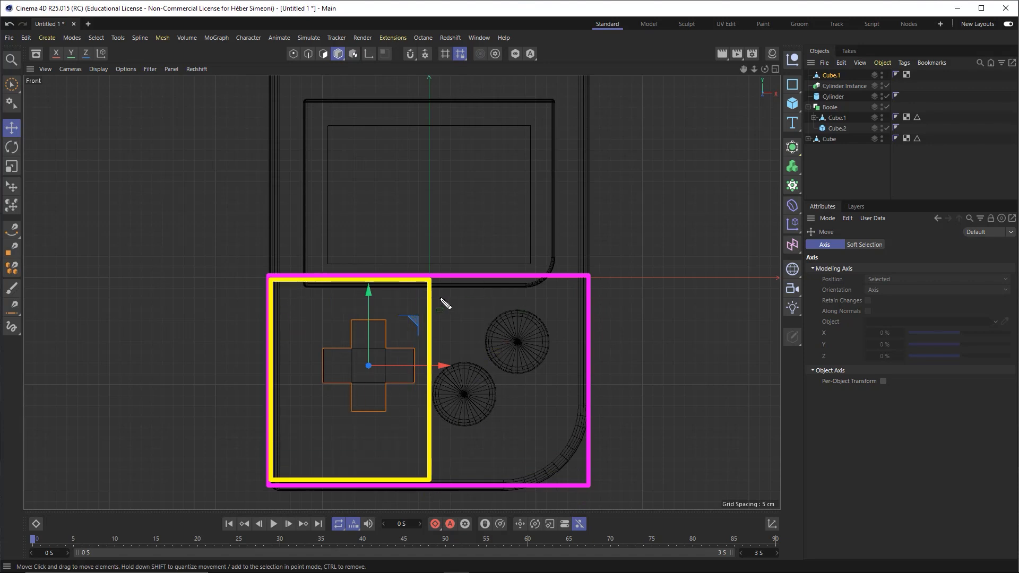
mouse_move(433, 280)
mouse_down()
mouse_move(502, 392)
mouse_move(586, 481)
mouse_up()
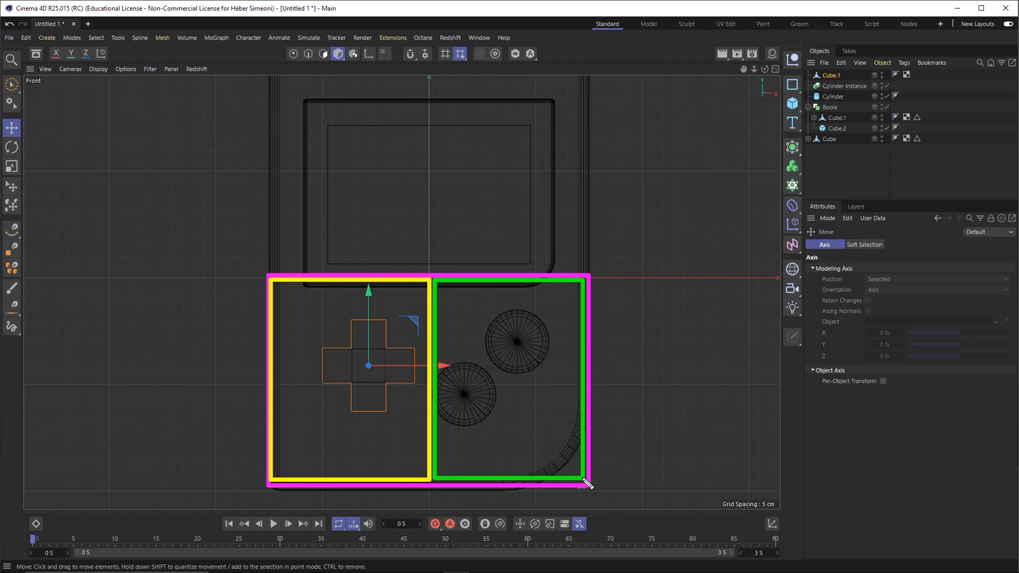
drag(657, 478, 526, 396)
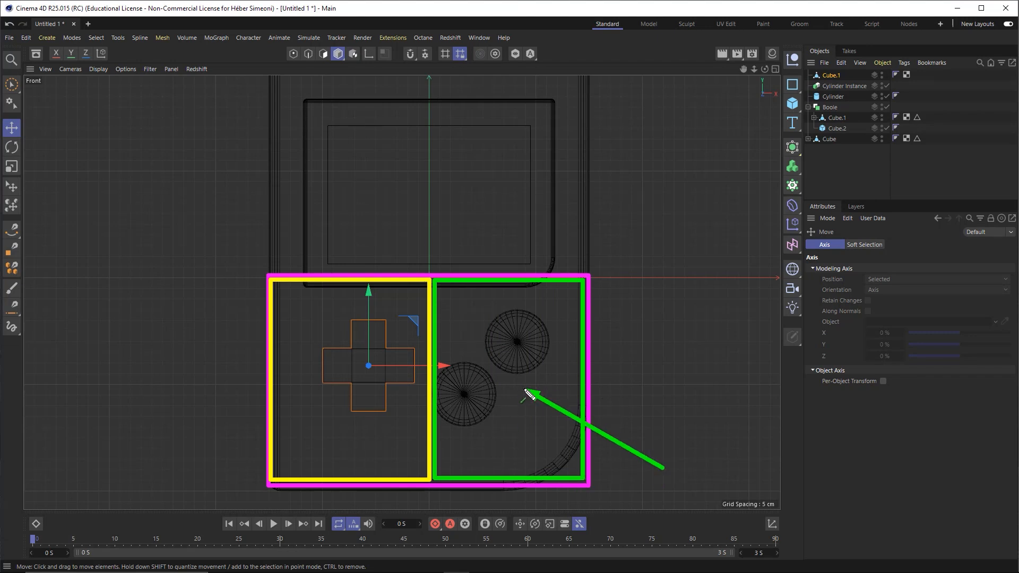
key(Escape)
Move the cross along its depth axis until it protrudes from the console's front face beside the round buttons
middle_click(619, 282)
middle_click(366, 247)
alt+drag(454, 312, 495, 285)
middle_click(616, 395)
scroll(300, 190, up, 4)
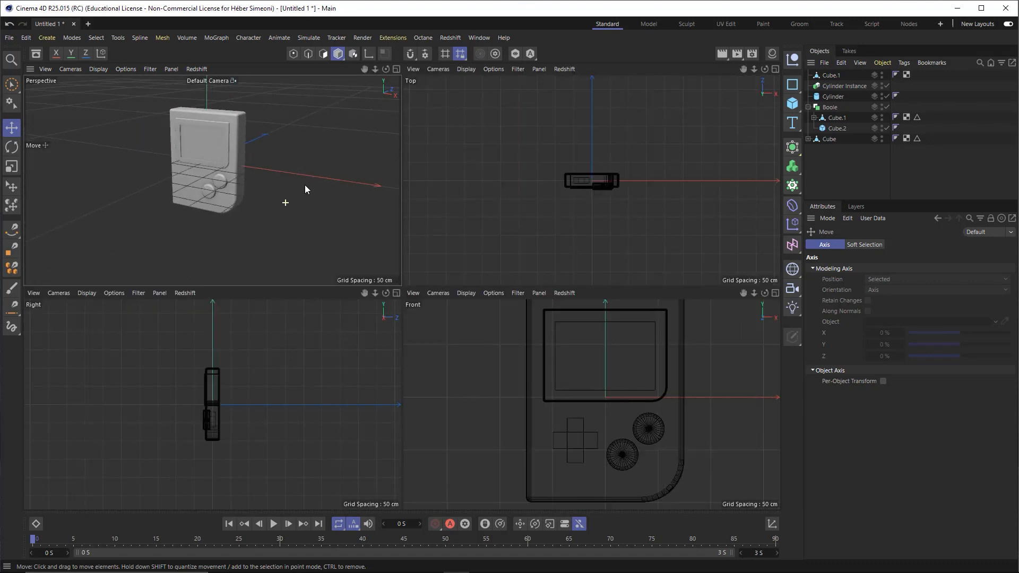
click(831, 76)
alt+middle_drag(212, 168, 280, 199)
middle_click(281, 198)
alt+drag(422, 263, 520, 314)
middle_click(368, 327)
middle_click(298, 231)
scroll(404, 340, up, 3)
alt+drag(402, 292, 401, 329)
scroll(319, 352, up, 3)
alt+drag(318, 353, 439, 314)
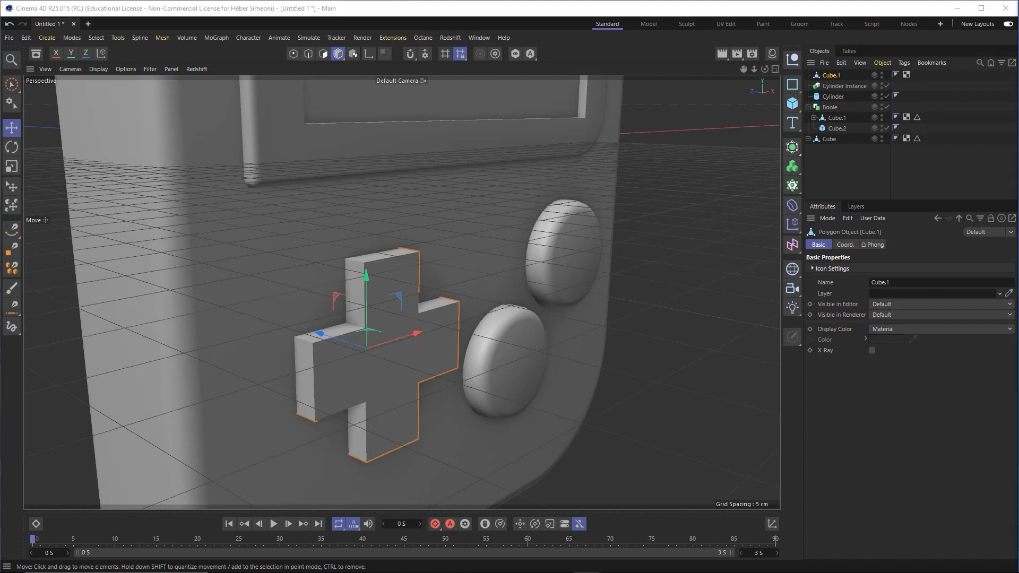
alt+middle_drag(432, 280, 463, 245)
alt+drag(462, 266, 441, 272)
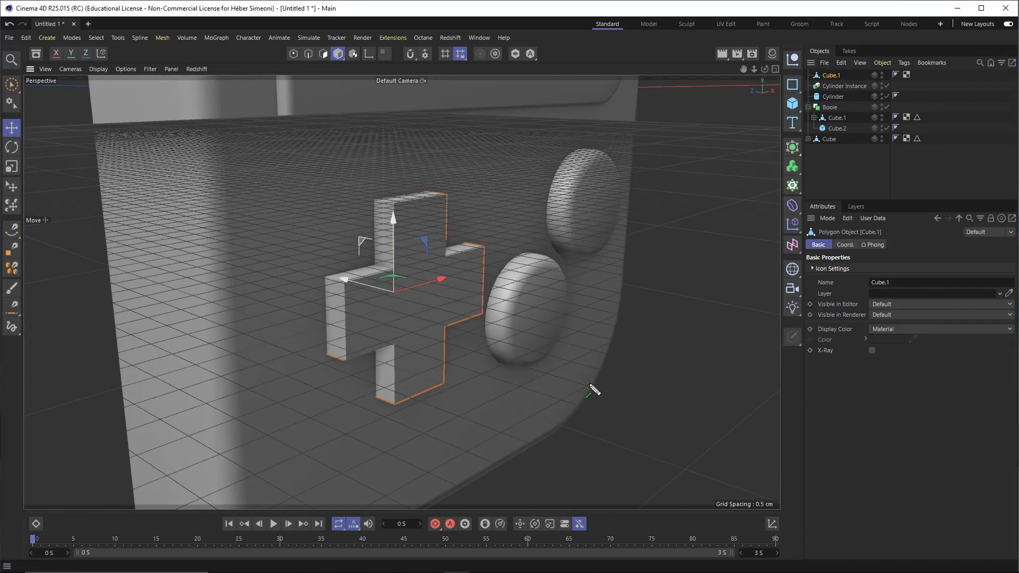
Add a Bevel deformer and make it a child of the cross object
click(792, 206)
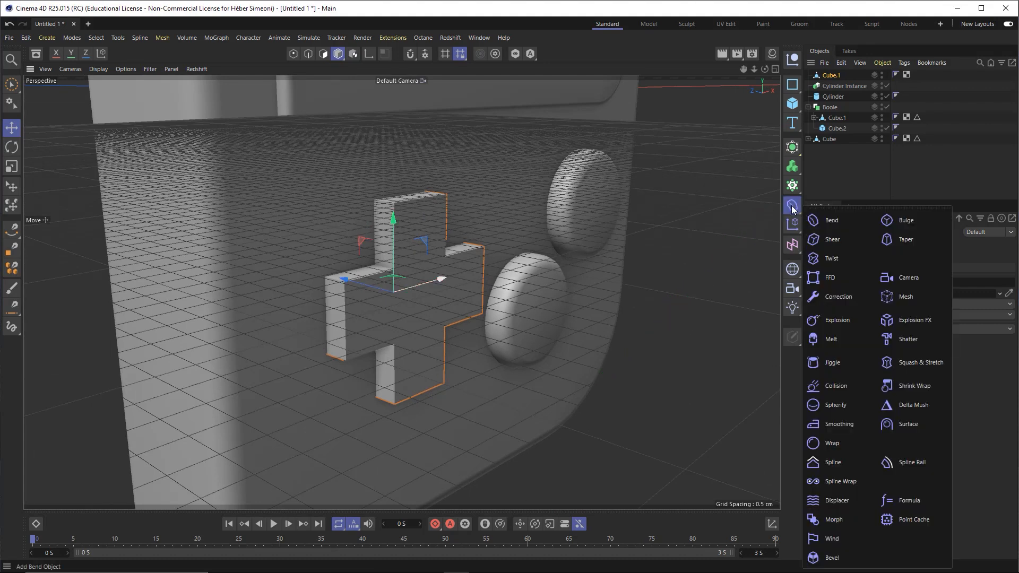
click(832, 558)
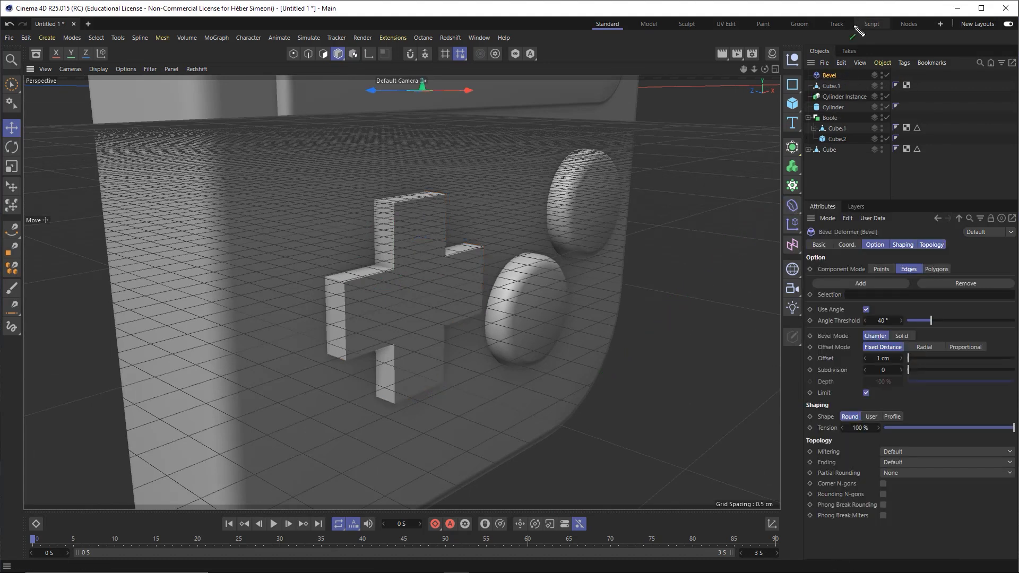
drag(831, 78, 830, 86)
mouse_move(434, 245)
alt+mouse_down()
mouse_move(399, 272)
mouse_move(411, 233)
mouse_move(436, 242)
alt+mouse_up()
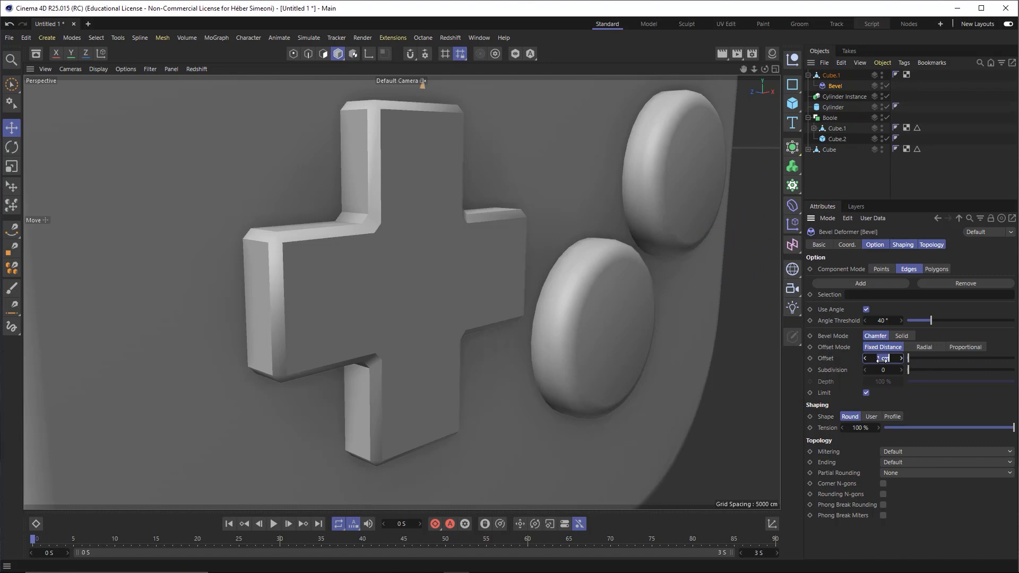
Keep the Bevel deformer's offset at 1 cm and set its subdivision to 4
drag(882, 360, 883, 359)
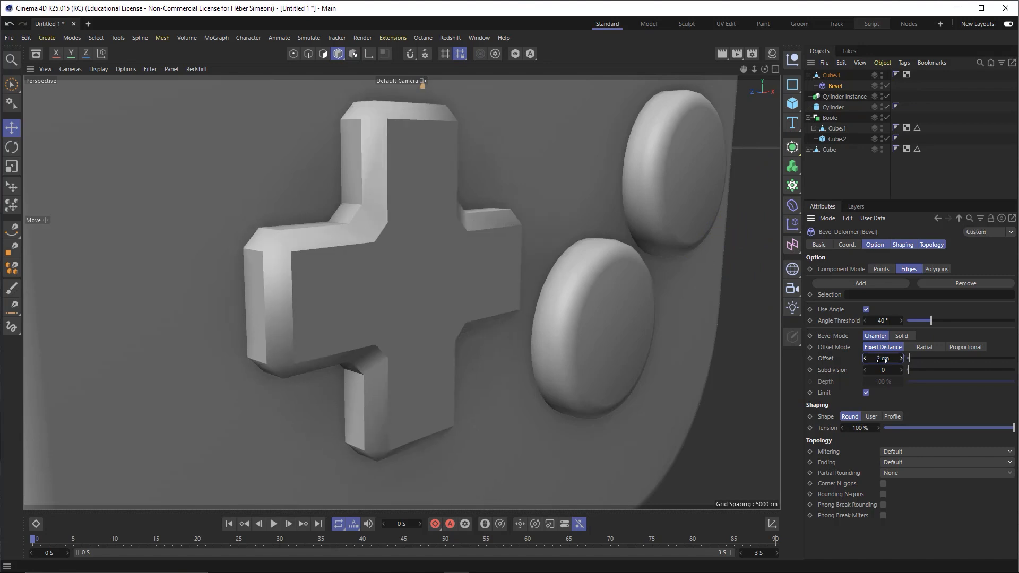
key(ctrl+z)
key(Tab)
text(4)
key(Return)
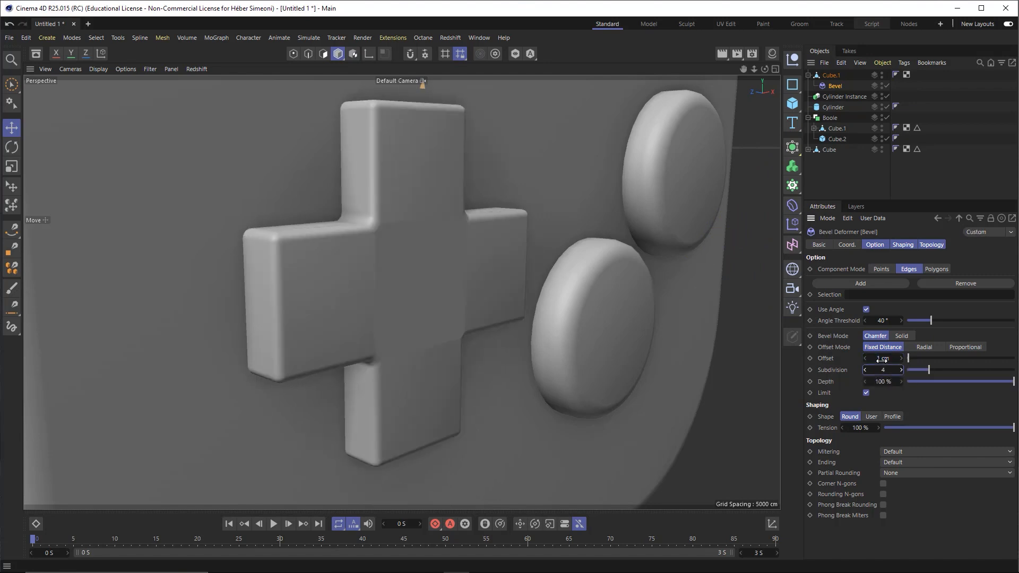
Change the Bevel deformer's mitering to Uniform
scroll(408, 252, up, 4)
scroll(415, 230, up, 1)
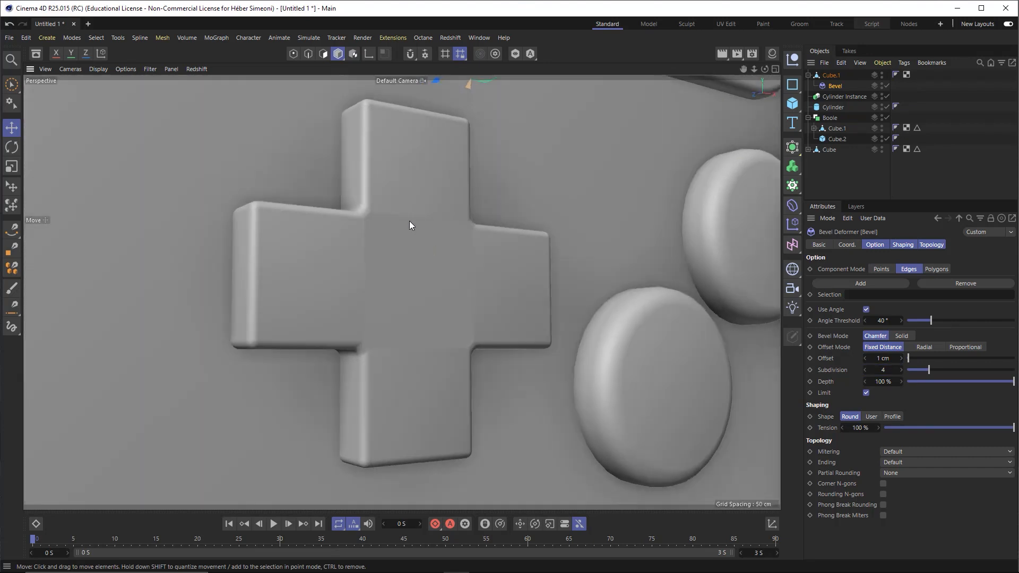
mouse_move(689, 190)
mouse_down()
mouse_move(364, 236)
mouse_move(357, 346)
mouse_move(480, 348)
mouse_move(471, 234)
mouse_move(389, 224)
mouse_move(528, 225)
mouse_move(825, 434)
mouse_move(831, 452)
mouse_up()
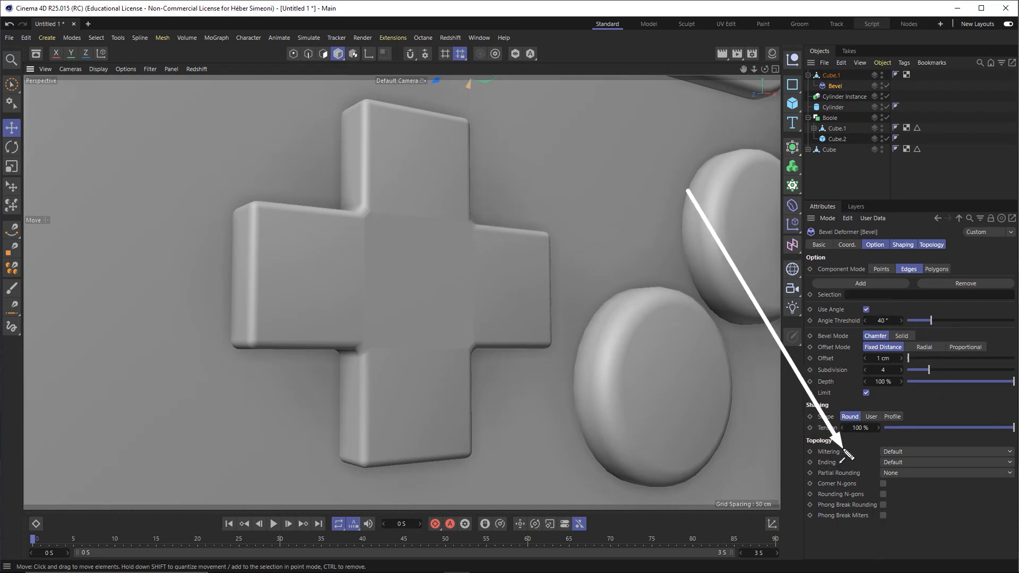
click(896, 452)
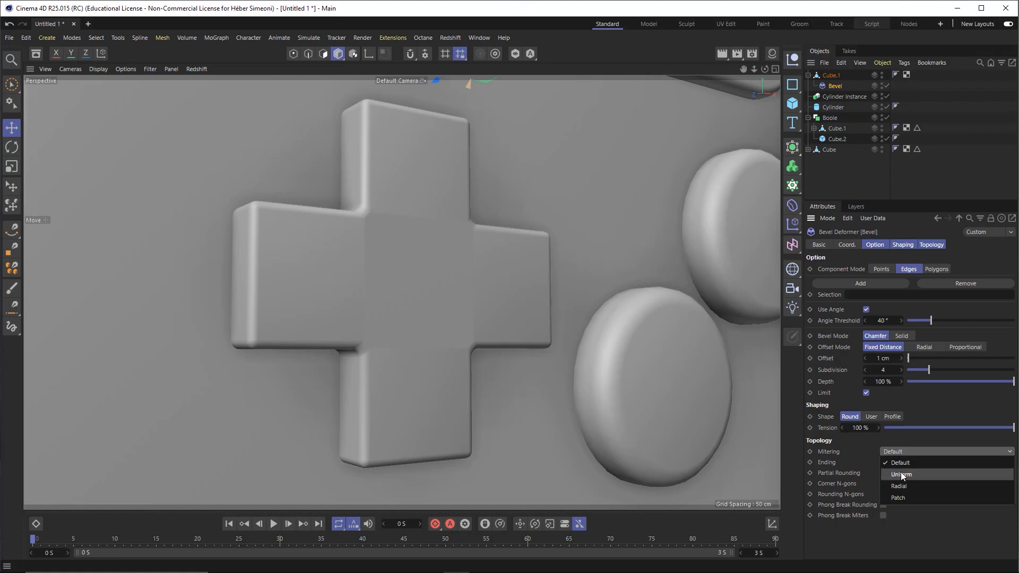
click(902, 473)
alt+drag(398, 258, 366, 230)
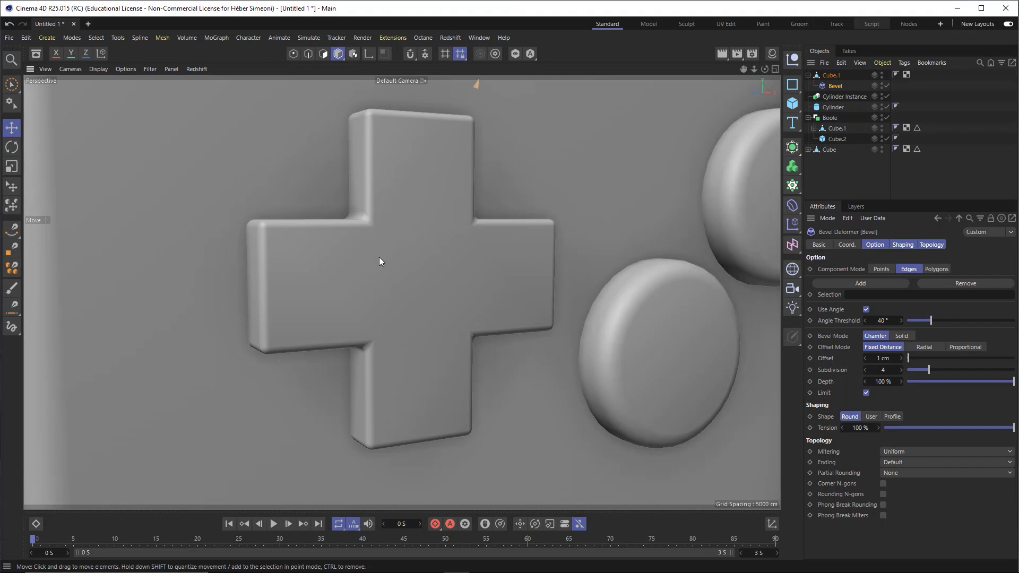
Examine the bevelled directional pad on the whole console with nothing selected
alt+right_drag(462, 250, 401, 289)
alt+middle_drag(497, 228, 454, 272)
alt+right_drag(457, 273, 398, 306)
alt+middle_drag(441, 295, 403, 332)
alt+drag(393, 329, 514, 313)
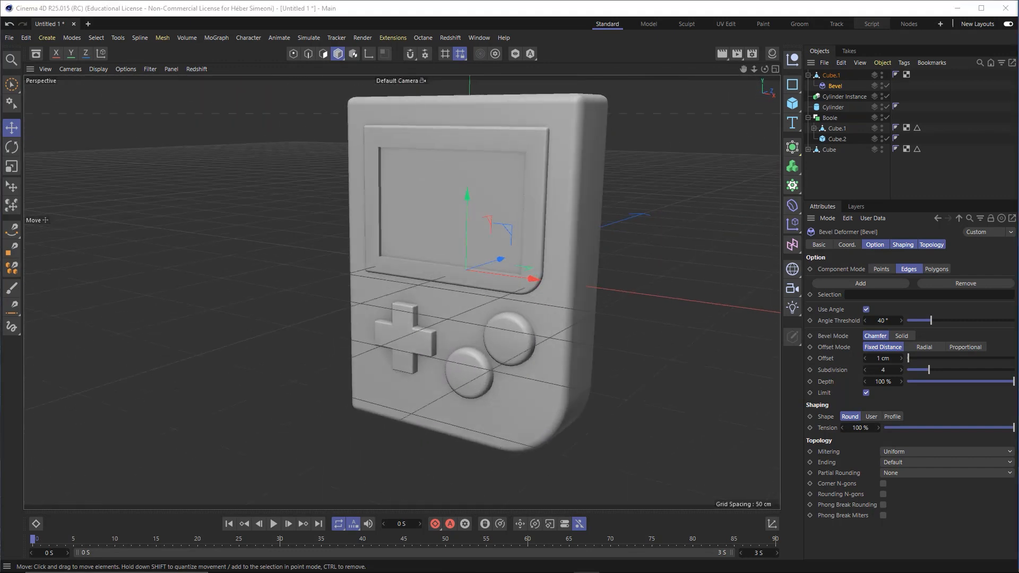
click(674, 231)
alt+drag(653, 235, 524, 260)
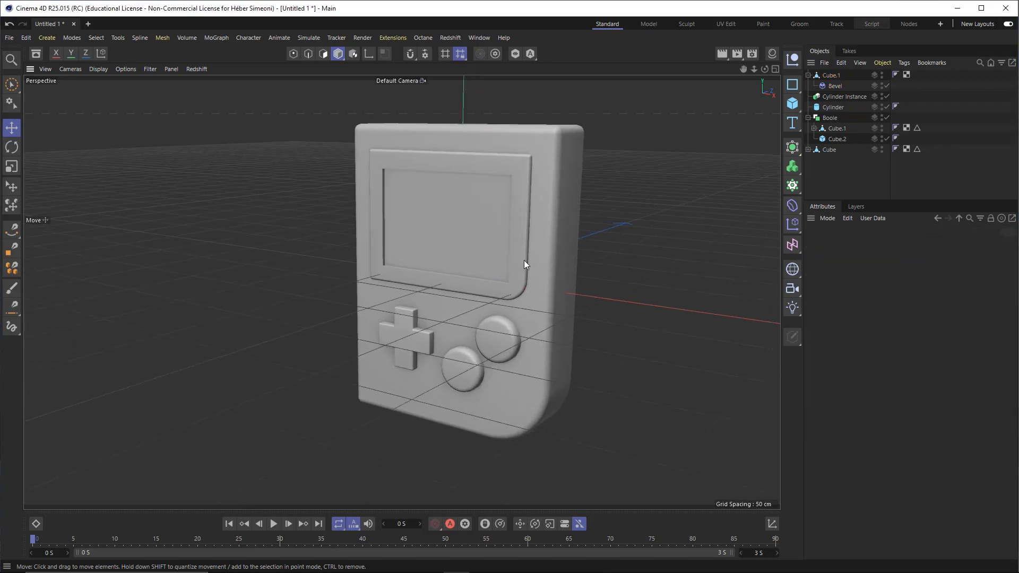
Add a new cube and set its size to 10 cm in X, 20 cm in Y and 10 cm in Z
mouse_move(243, 105)
mouse_down()
mouse_move(356, 161)
mouse_move(571, 155)
mouse_move(557, 408)
mouse_move(376, 419)
mouse_move(376, 130)
mouse_move(542, 114)
mouse_move(553, 123)
mouse_move(348, 264)
mouse_move(389, 286)
mouse_move(790, 98)
mouse_move(791, 110)
mouse_up()
click(791, 110)
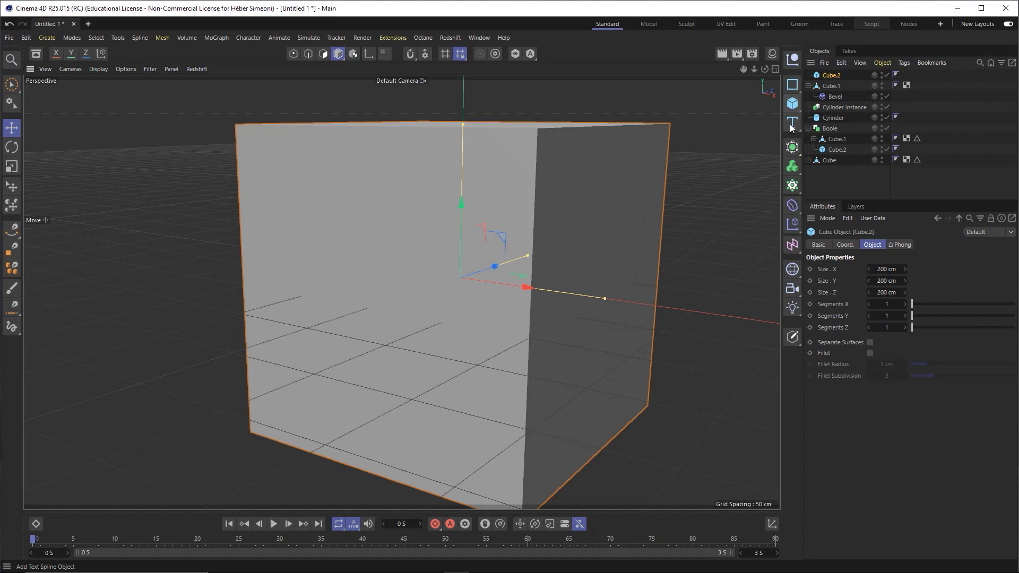
mouse_move(663, 198)
mouse_down()
mouse_move(857, 221)
mouse_move(808, 211)
mouse_move(876, 254)
mouse_up()
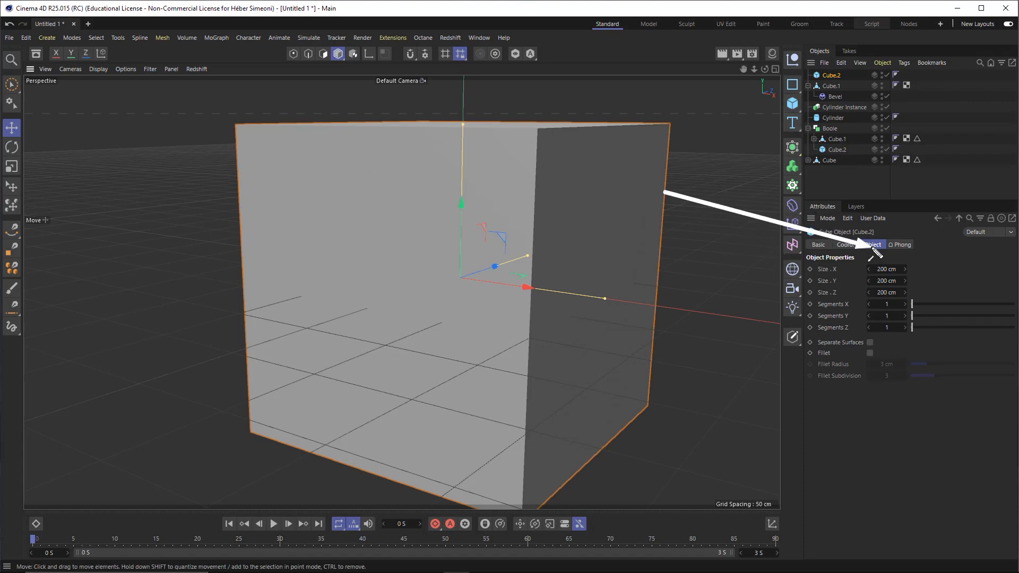
click(886, 270)
text(10)
key(Tab)
text(20)
key(Tab)
text(10)
key(Return)
Enable the fillet on the small cube and isolate it in the viewport
mouse_move(944, 189)
mouse_down()
mouse_move(885, 279)
mouse_move(890, 271)
mouse_move(895, 282)
mouse_move(882, 271)
mouse_move(838, 301)
mouse_move(875, 357)
mouse_up()
click(870, 354)
click(496, 55)
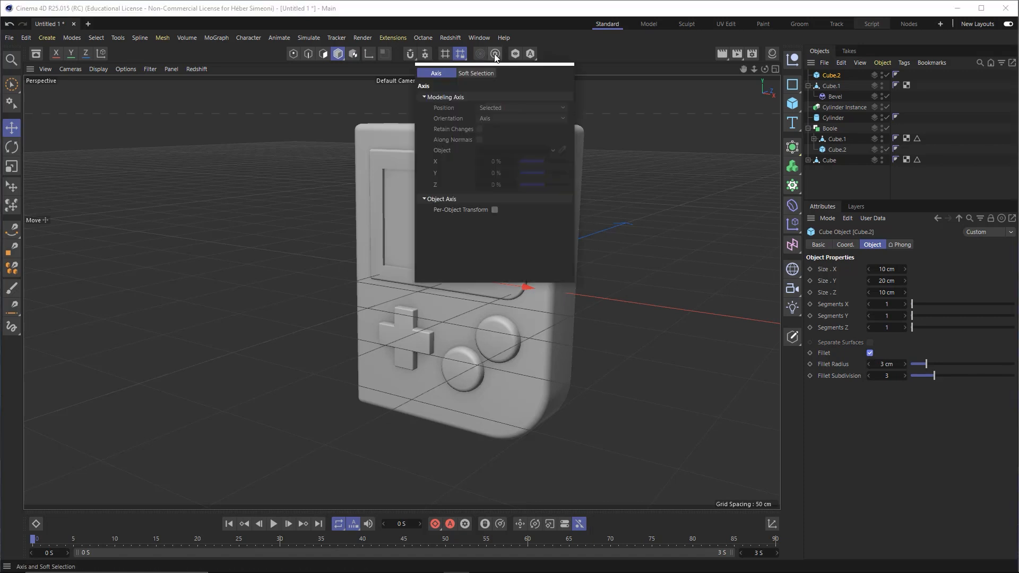
click(515, 53)
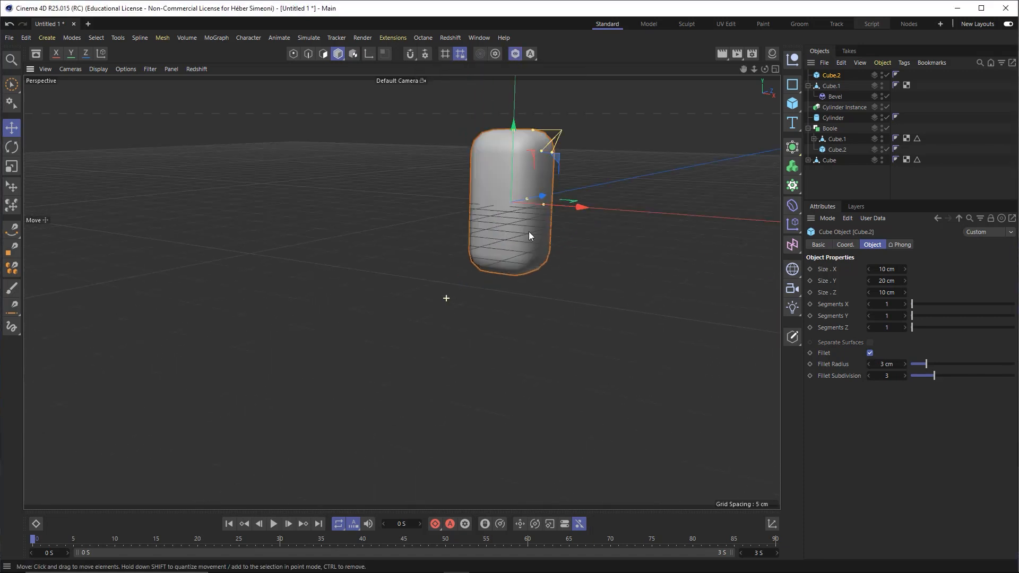
click(870, 353)
click(870, 353)
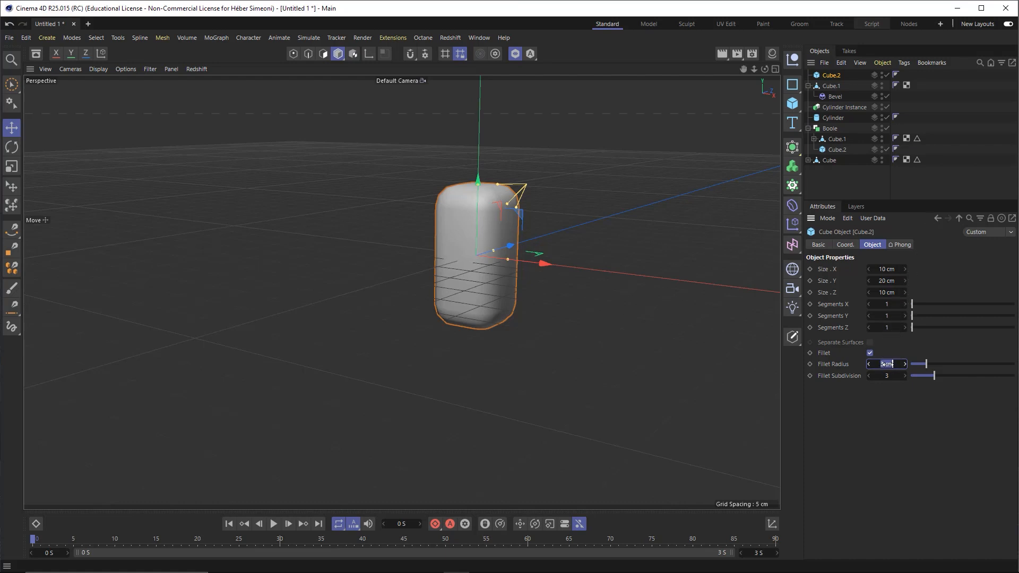
Set the cube's fillet radius to 1 cm, compare it with the fillet off and on, and show all objects again
text(1)
key(Return)
alt+drag(492, 238, 479, 280)
click(870, 353)
click(870, 353)
click(871, 353)
click(870, 353)
click(514, 56)
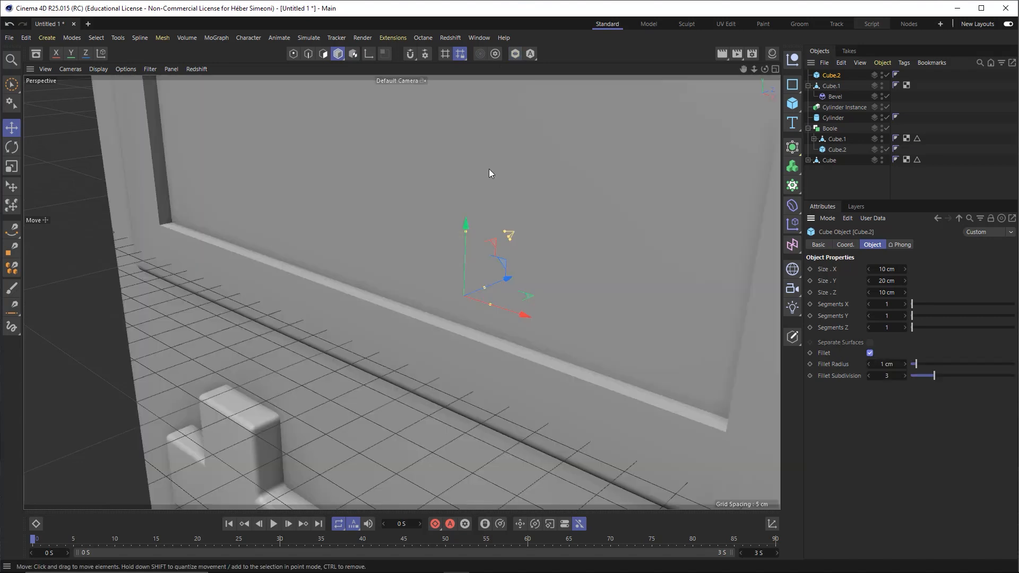
In the front view, move the small cube to the console's side edge on the directional pad's side, near the screen's upper part
middle_click(466, 221)
scroll(635, 381, down, 3)
alt+middle_drag(607, 373, 575, 382)
middle_click(574, 372)
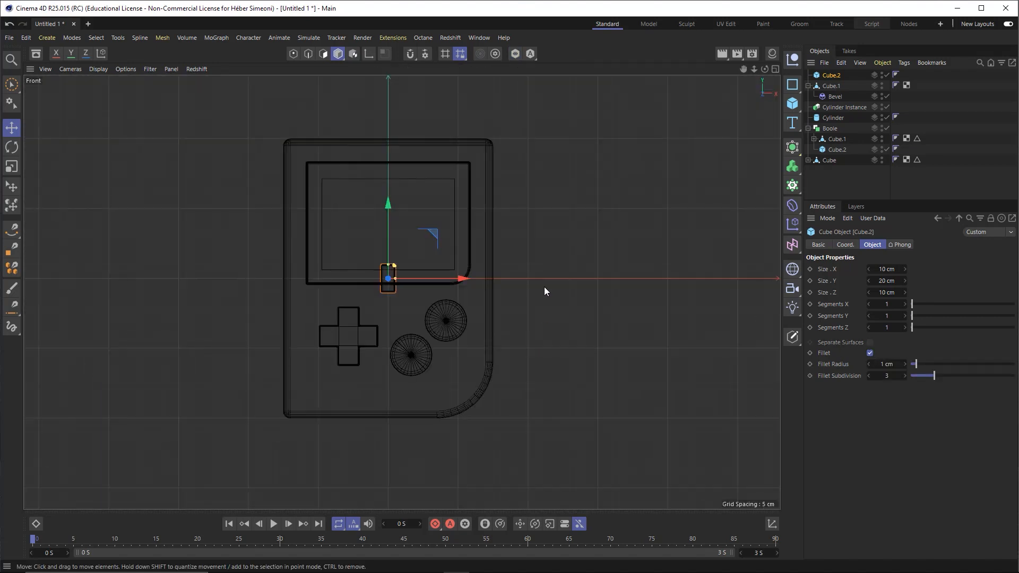
alt+middle_drag(496, 260, 530, 271)
drag(499, 291, 395, 295)
drag(324, 220, 330, 119)
Examine the small side button on the console in the perspective view with nothing selected
middle_click(330, 120)
middle_click(333, 192)
scroll(485, 174, down, 5)
alt+middle_drag(471, 235, 477, 319)
alt+drag(489, 240, 570, 224)
scroll(510, 227, down, 3)
alt+drag(439, 231, 633, 193)
click(632, 193)
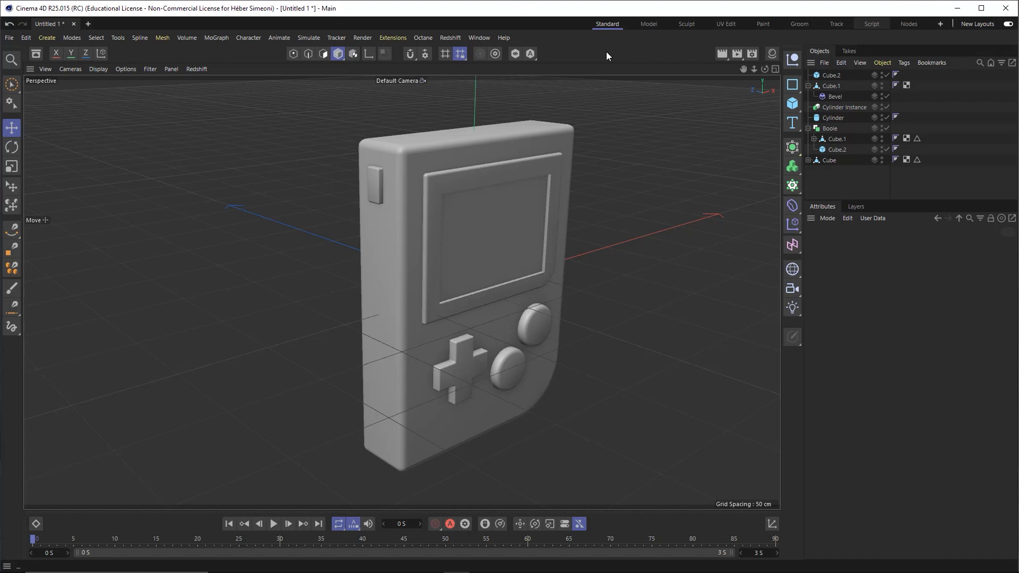
click(375, 187)
click(616, 166)
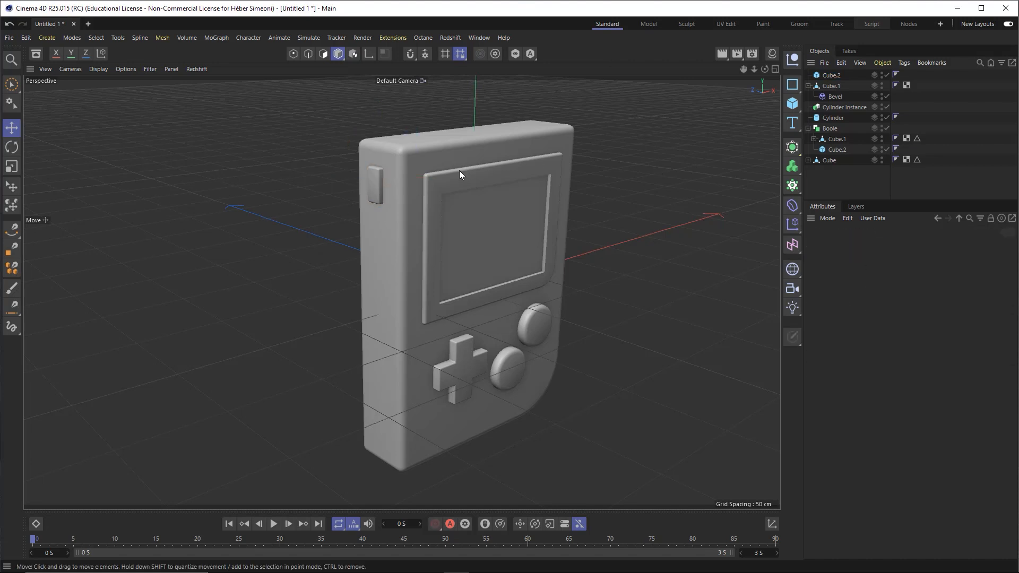
click(368, 185)
click(643, 209)
mouse_move(663, 200)
mouse_down()
mouse_move(510, 361)
mouse_move(528, 357)
mouse_move(516, 341)
mouse_move(471, 366)
mouse_up()
key(Escape)
Examine the console's side face opposite the small side button
alt+drag(577, 215, 462, 252)
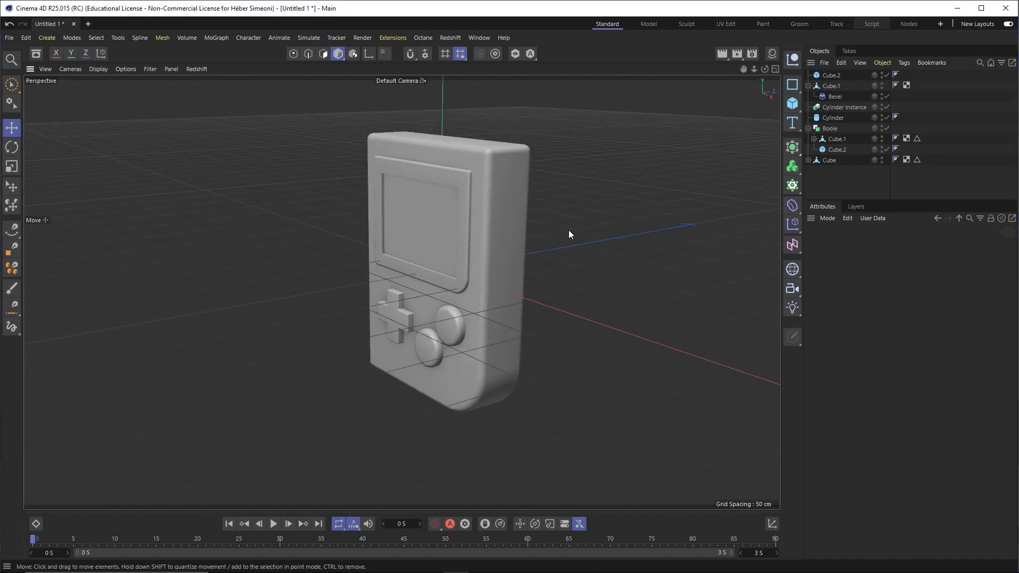
scroll(568, 230, up, 2)
drag(591, 164, 505, 218)
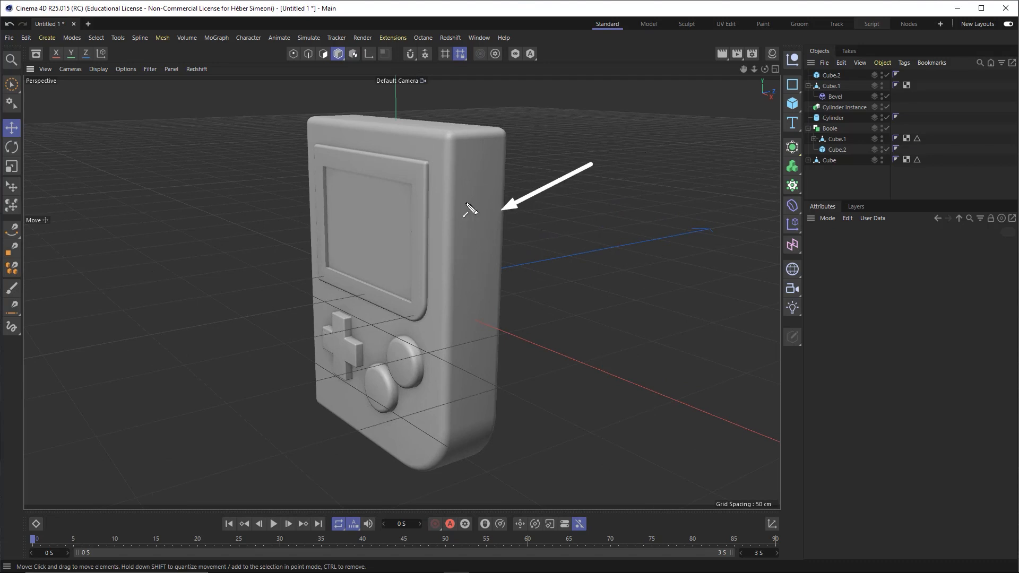
Merge the console body cube and its Bevel deformers using Connect Objects + Delete, and switch the body to edge editing
key(Escape)
click(476, 201)
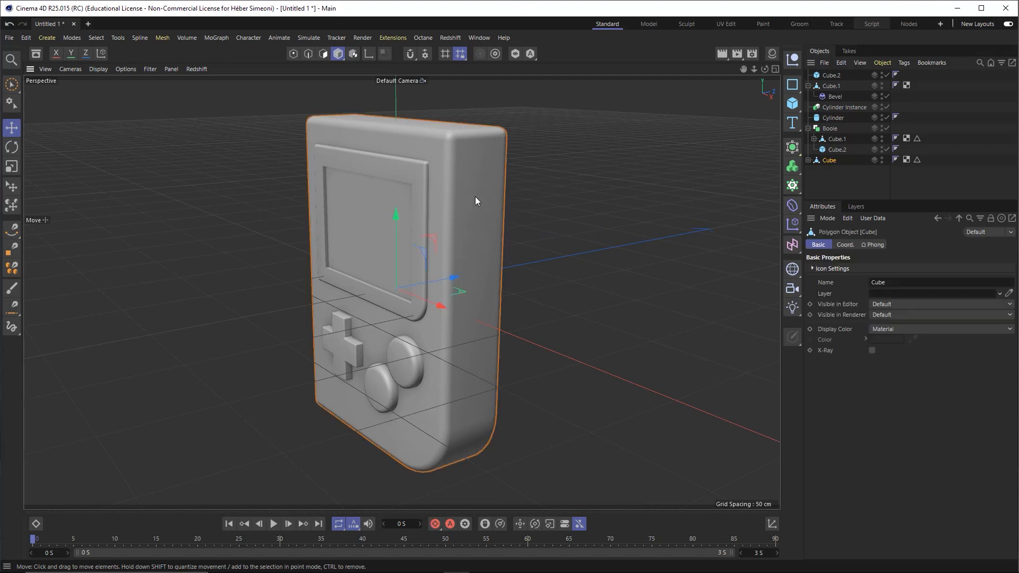
mouse_move(627, 365)
mouse_down()
mouse_move(829, 82)
mouse_move(827, 53)
mouse_move(827, 159)
mouse_move(809, 163)
mouse_up()
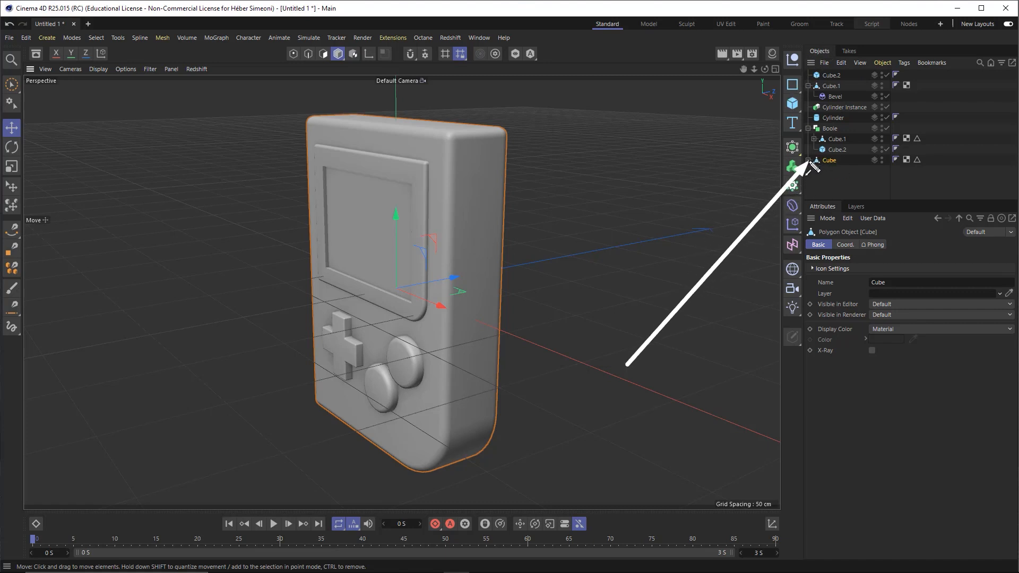
key(Escape)
click(809, 160)
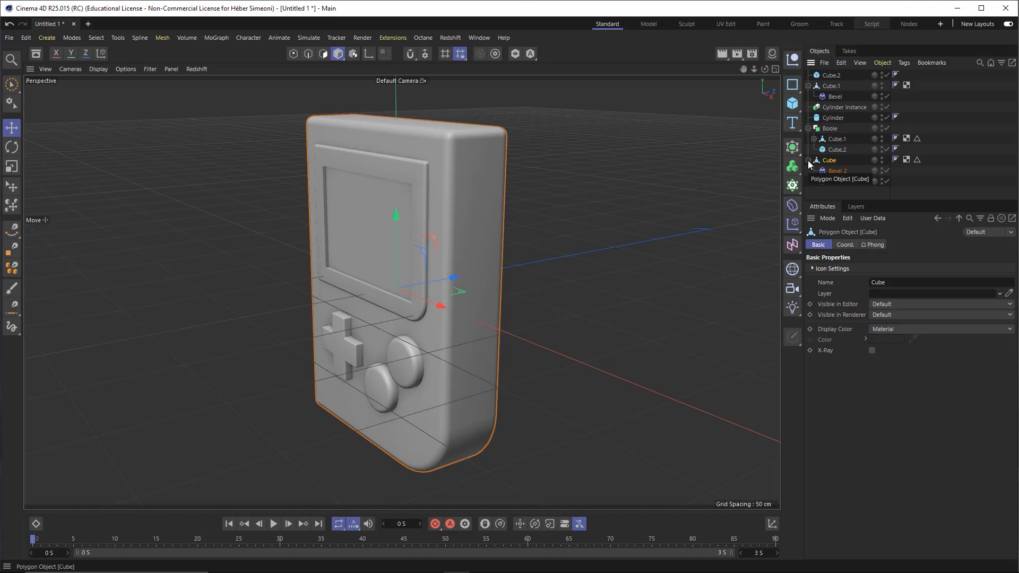
click(809, 160)
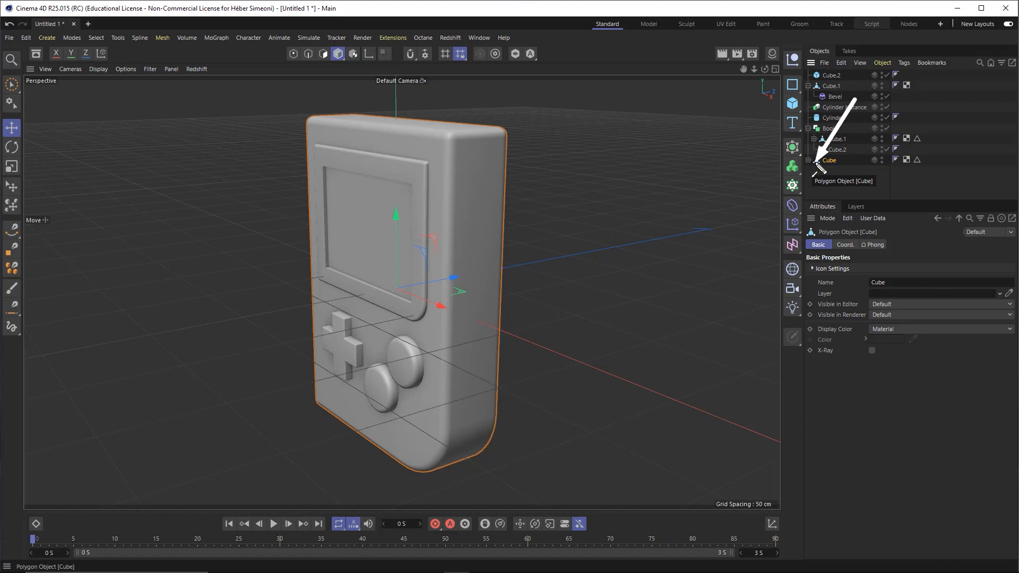
right_click(829, 161)
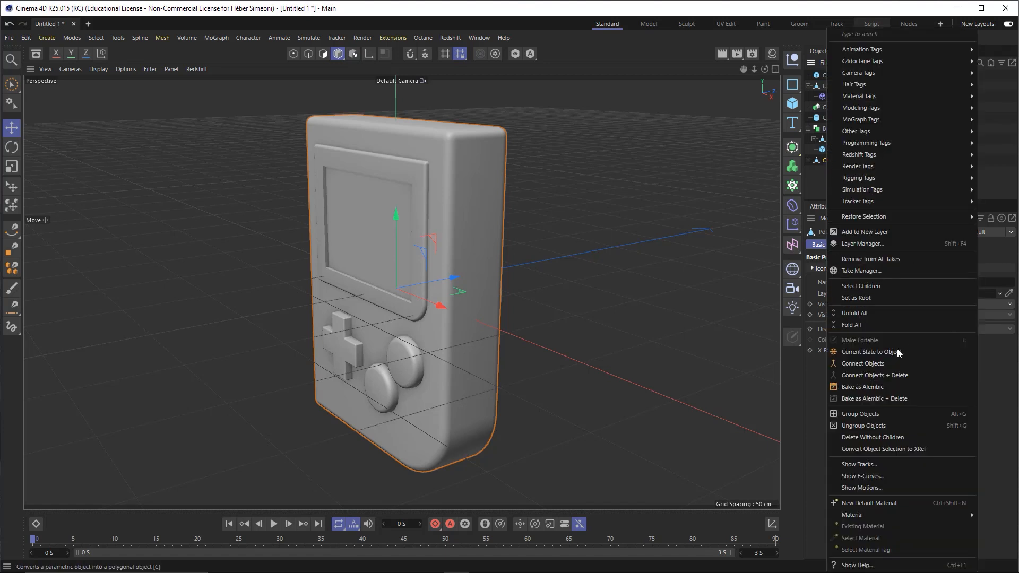
click(899, 377)
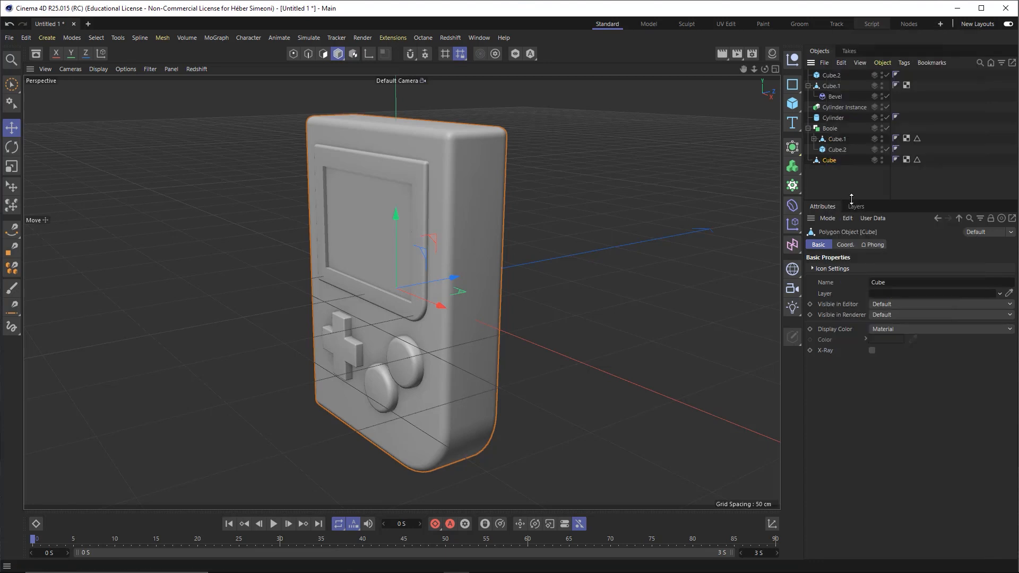
drag(792, 343, 834, 167)
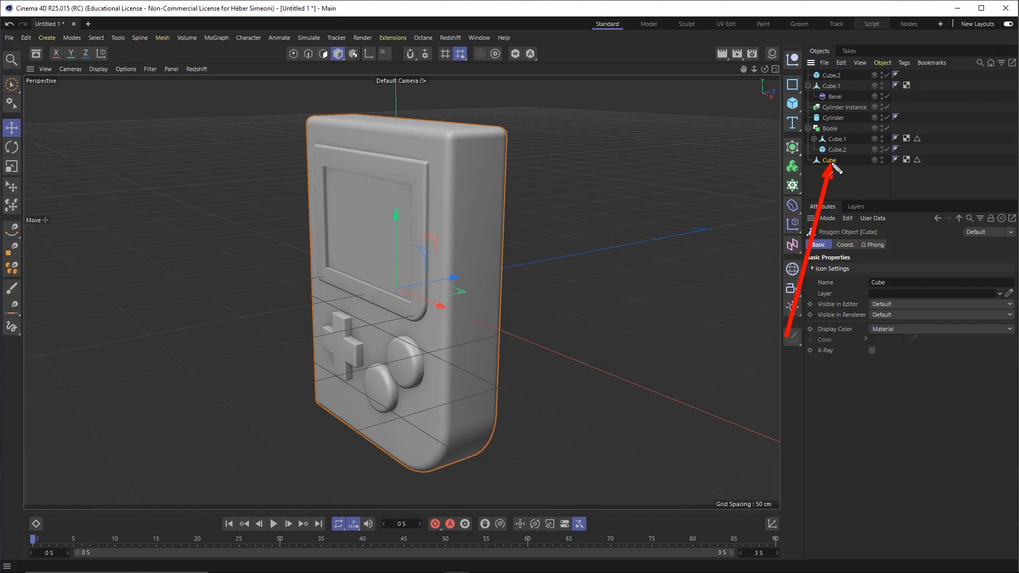
mouse_move(787, 338)
mouse_down()
mouse_move(580, 292)
mouse_move(398, 148)
mouse_move(330, 57)
mouse_move(311, 56)
mouse_up()
click(308, 53)
Try a Loop/Path Cut around the console body's side and top faces in the perspective view
alt+drag(496, 148, 548, 200)
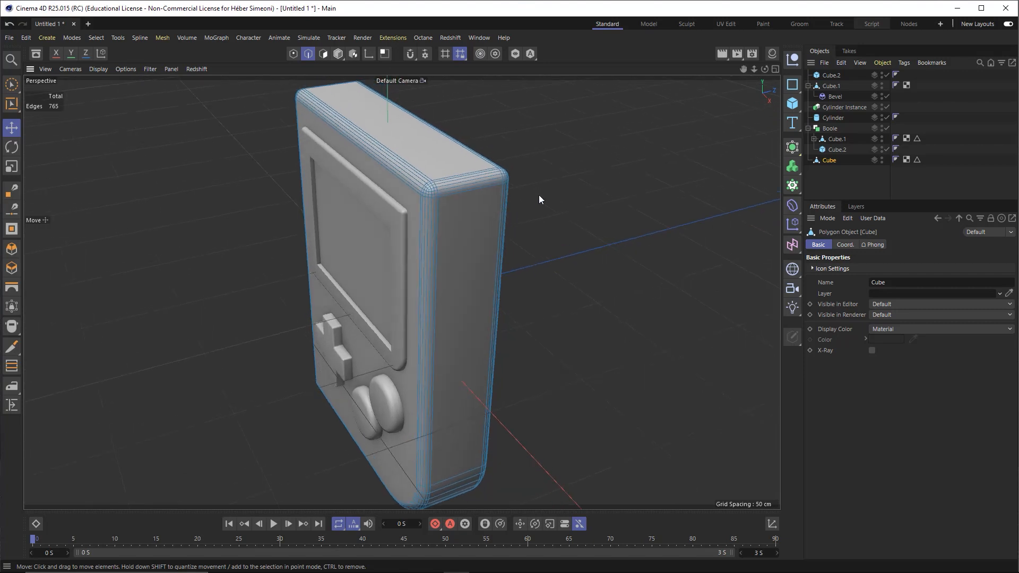
click(464, 195)
right_click(464, 196)
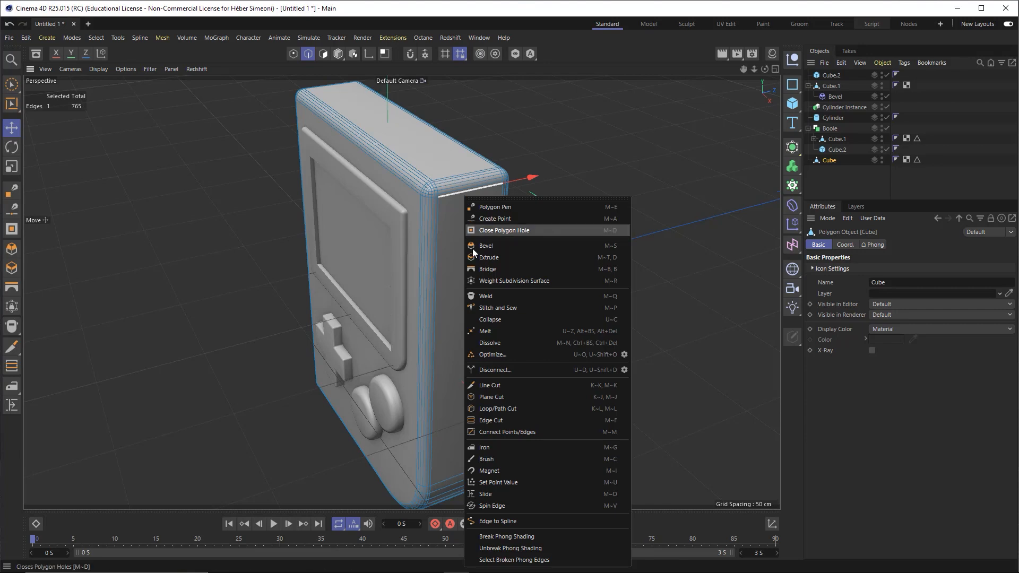
click(500, 411)
middle_click(584, 210)
middle_click(356, 198)
alt+drag(546, 223, 541, 251)
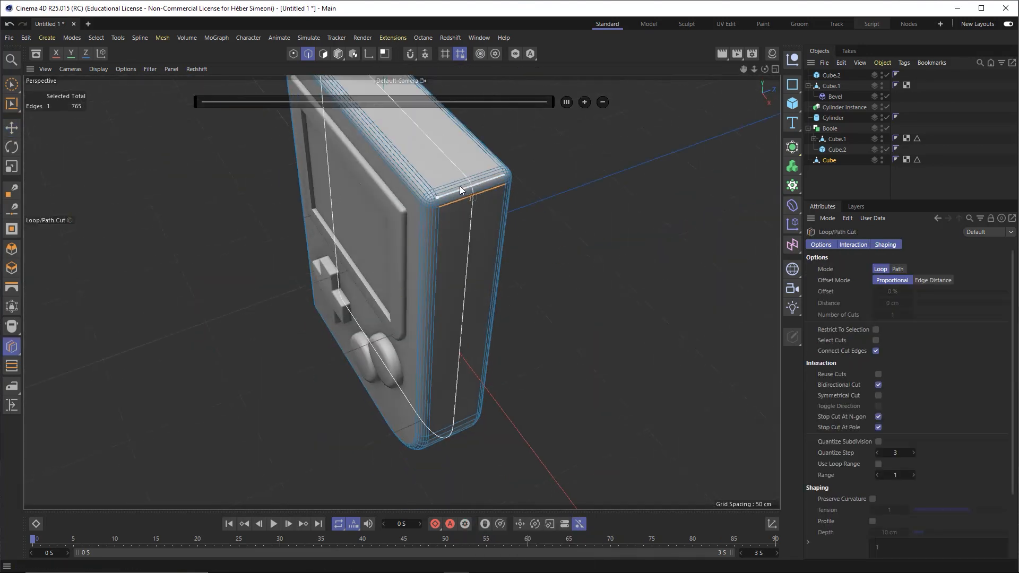
click(480, 174)
alt+drag(541, 227, 505, 187)
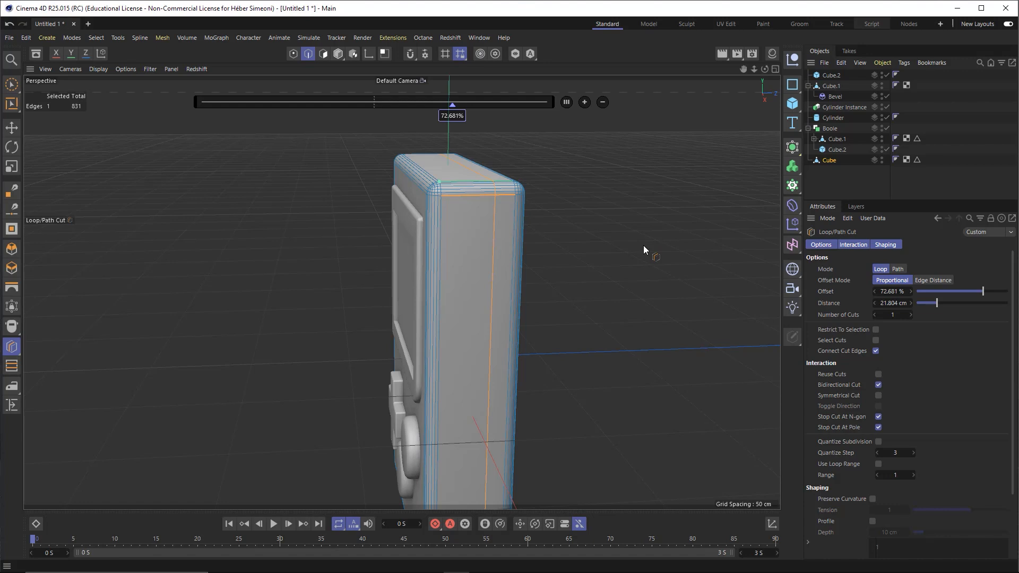
key(ctrl+z)
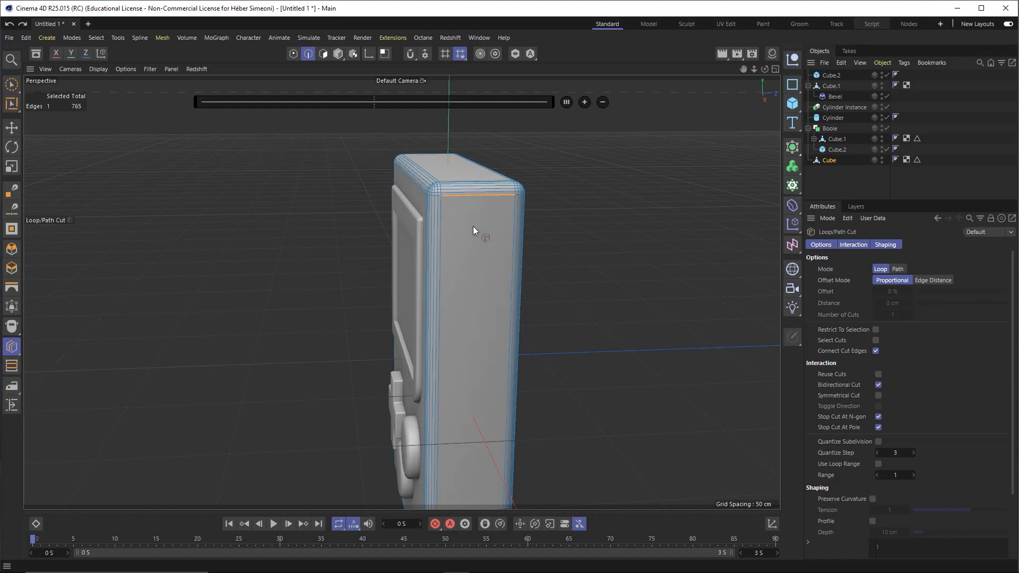
Try a Loop/Path Cut through the middle of the console body's thickness in the right view
middle_click(475, 192)
middle_click(253, 348)
scroll(441, 184, up, 8)
scroll(472, 301, down, 4)
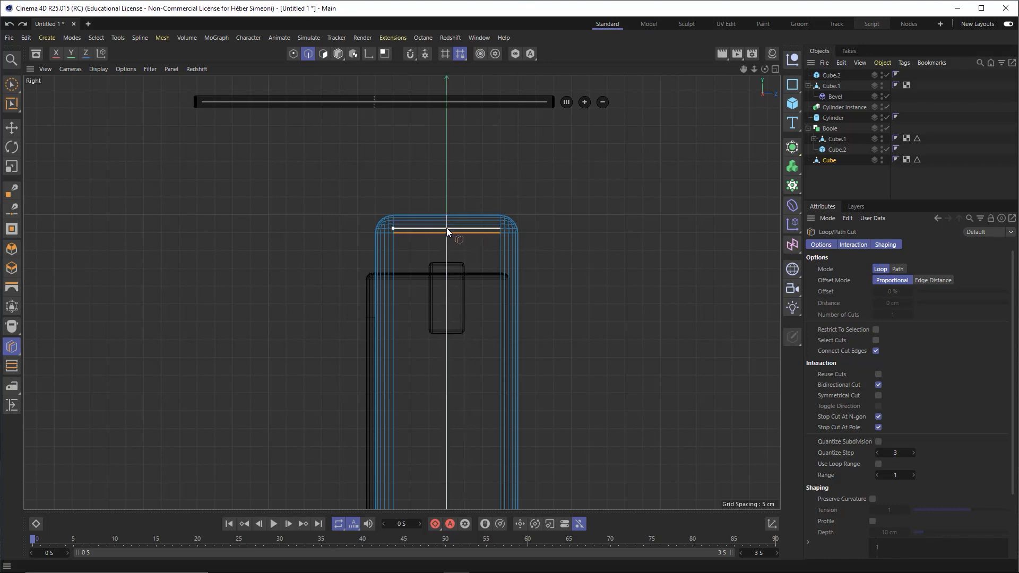
click(447, 231)
middle_click(457, 232)
middle_click(308, 207)
alt+drag(308, 208, 556, 226)
key(space)
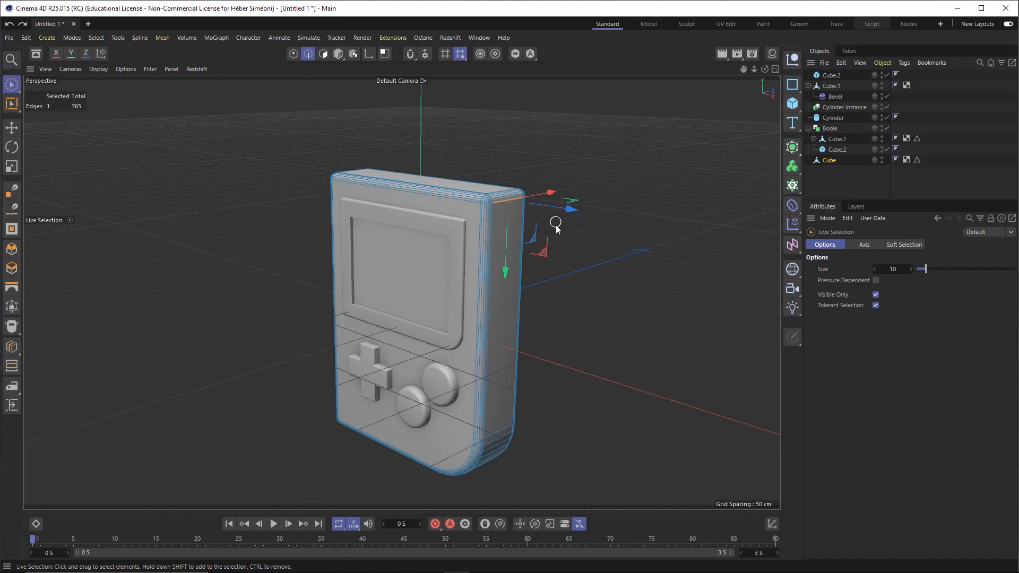
alt+drag(560, 228, 564, 234)
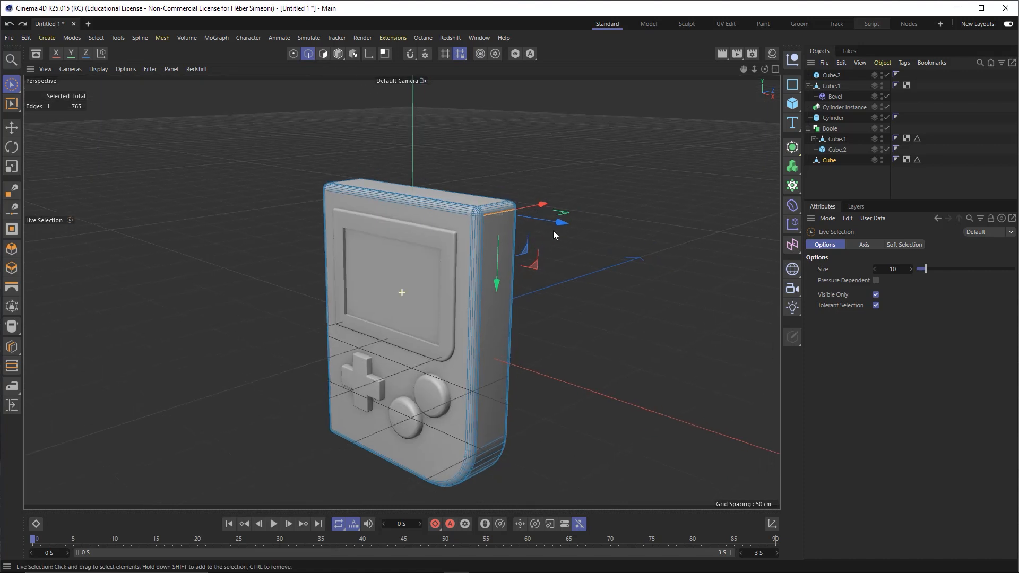
Add a loop cut around the console body at the middle of its thickness, at about 49.9 % offset
middle_click(563, 234)
middle_click(305, 326)
scroll(532, 227, up, 5)
key(m)
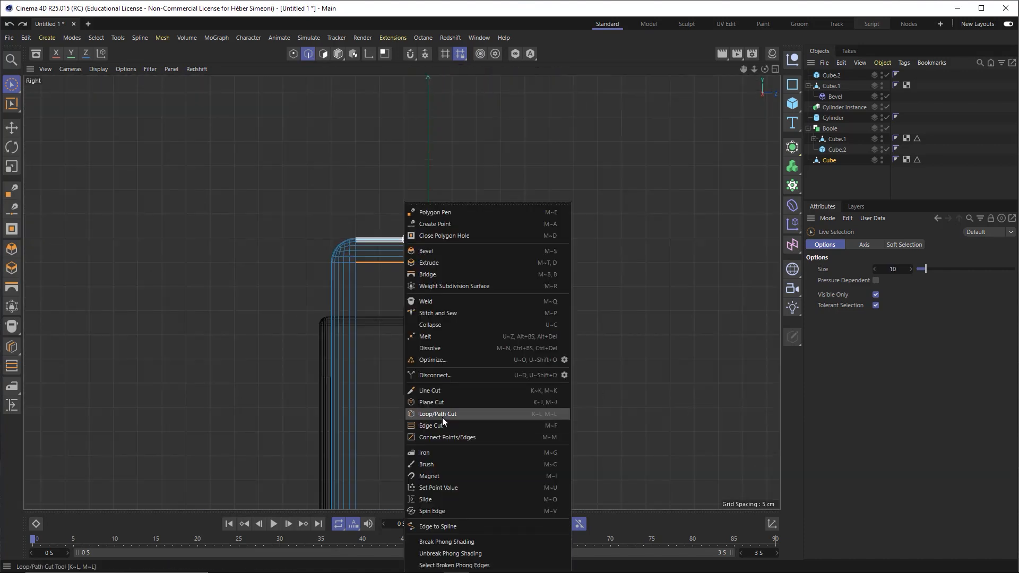
click(439, 414)
click(428, 260)
middle_click(438, 241)
middle_click(350, 154)
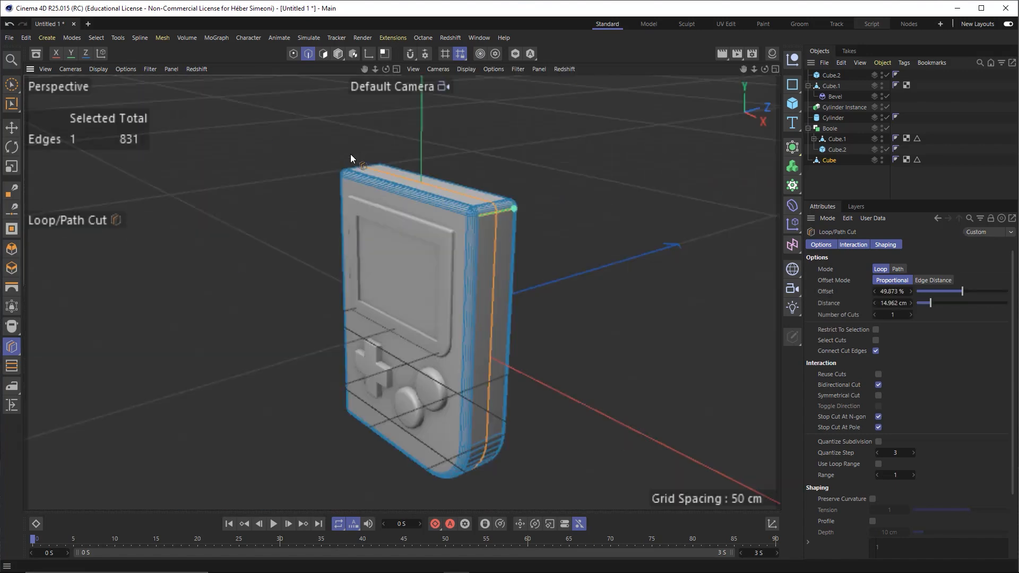
Try to bevel the new centre cut on the console's side with a 2.3 cm offset
alt+drag(513, 263, 513, 223)
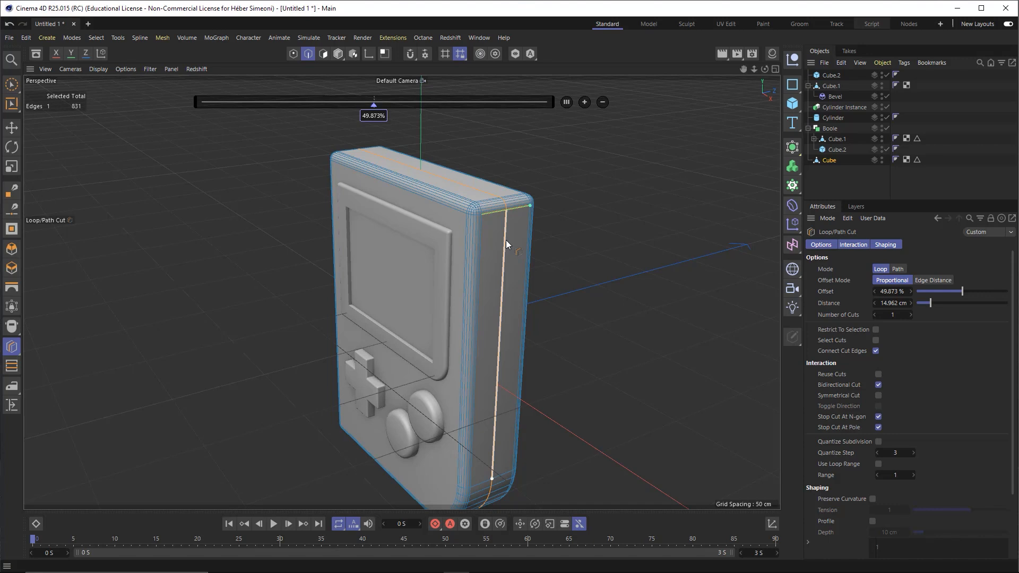
right_click(505, 240)
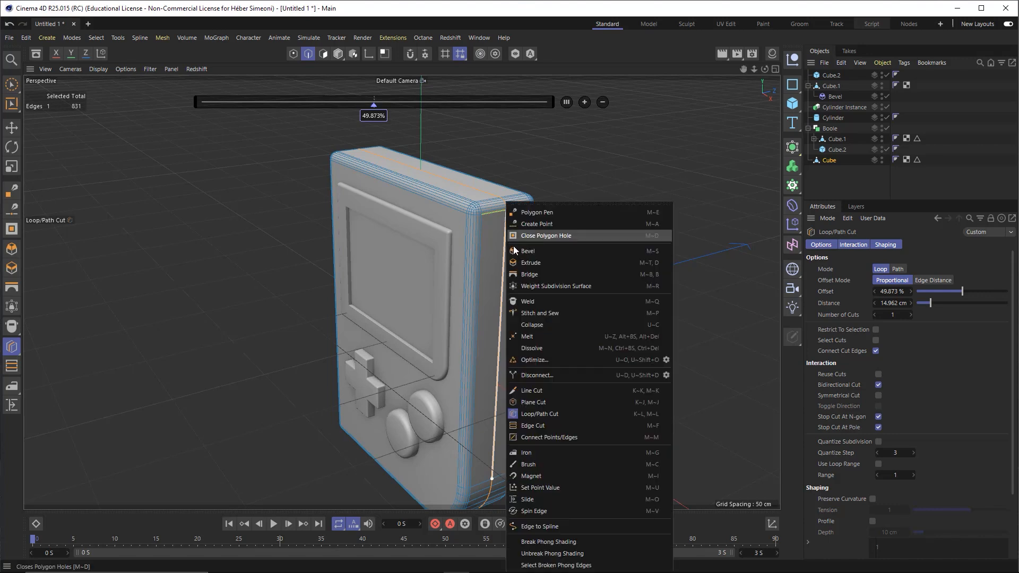
click(522, 251)
drag(504, 242, 510, 249)
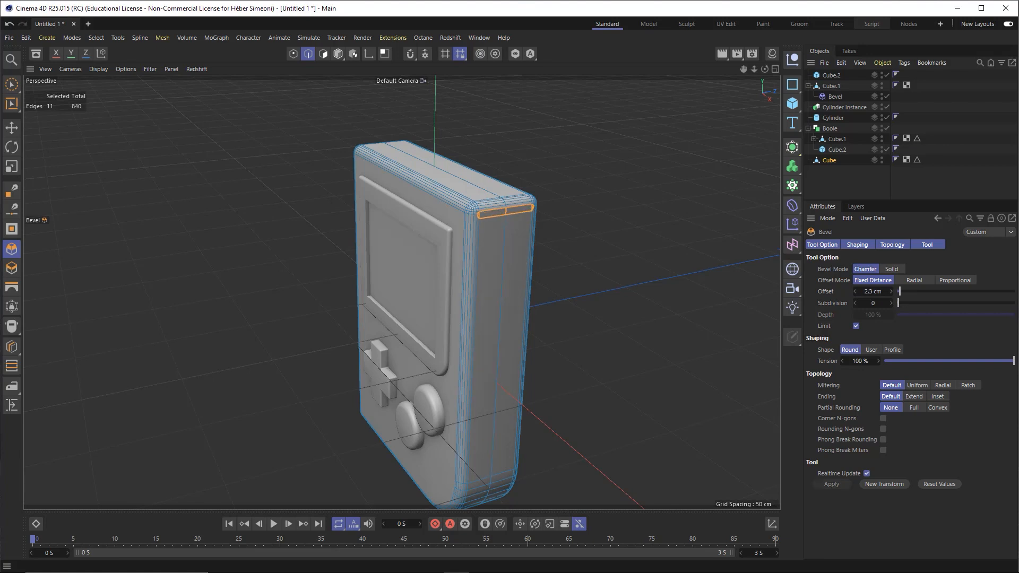
key(space)
click(585, 212)
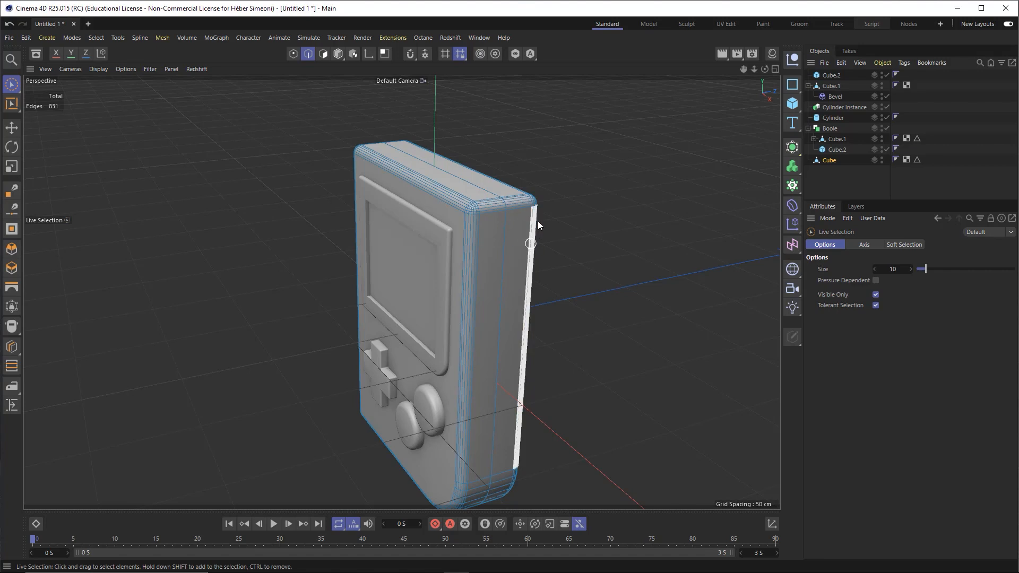
Select the body's entire centre edge loop and bevel it with an offset of about 2.9 cm, ending in polygon mode
click(96, 38)
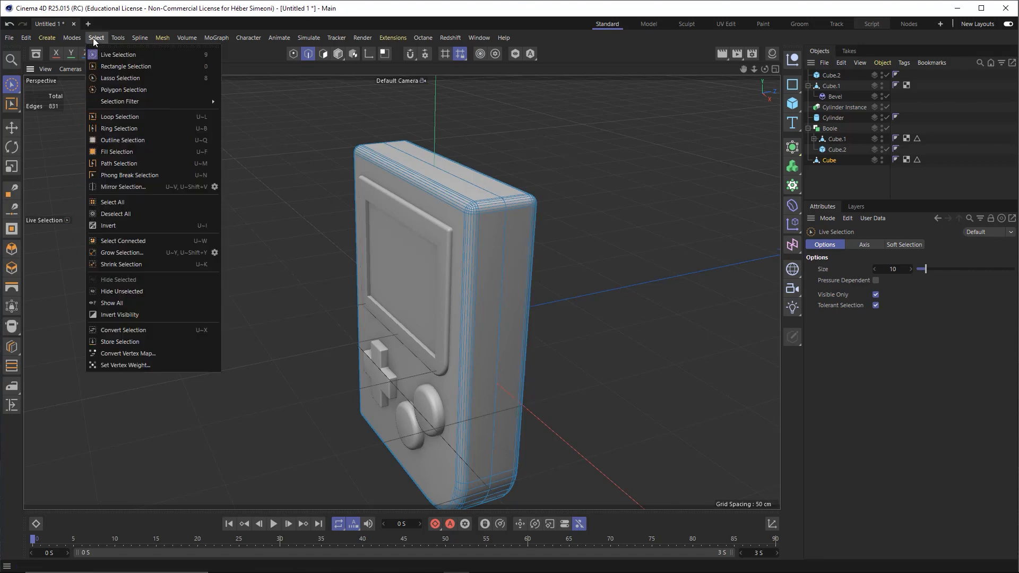
click(120, 117)
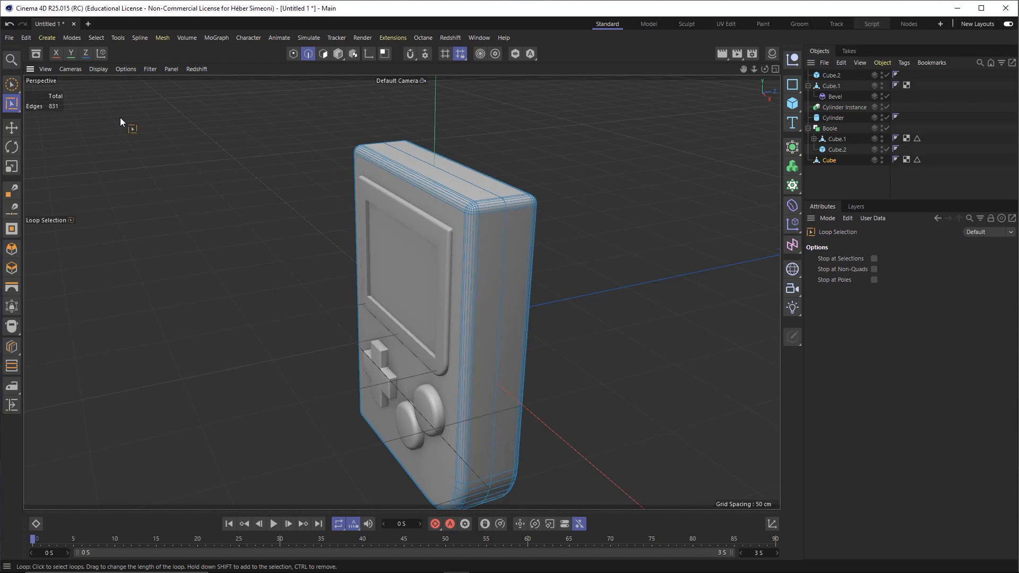
click(480, 187)
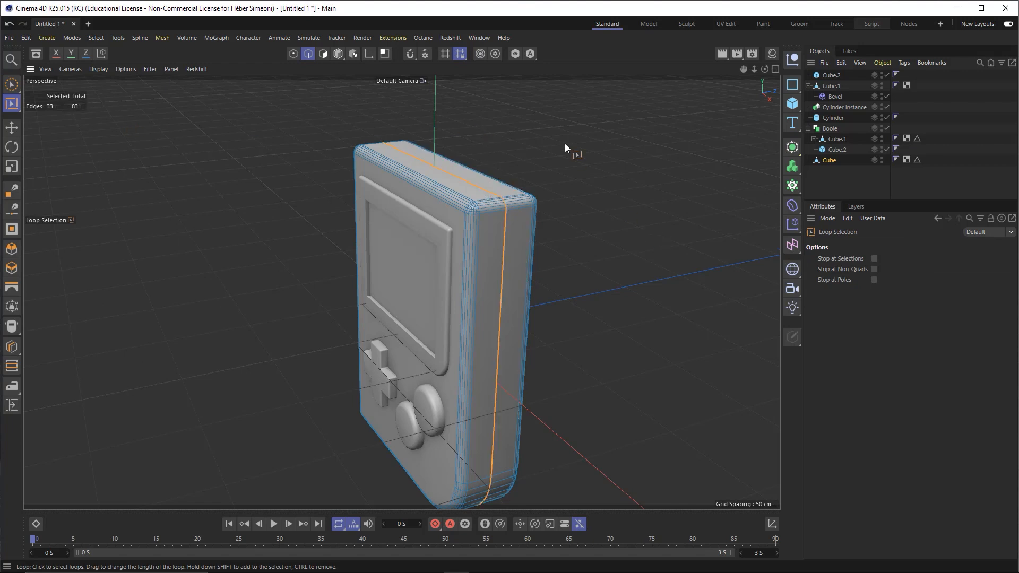
right_click(503, 248)
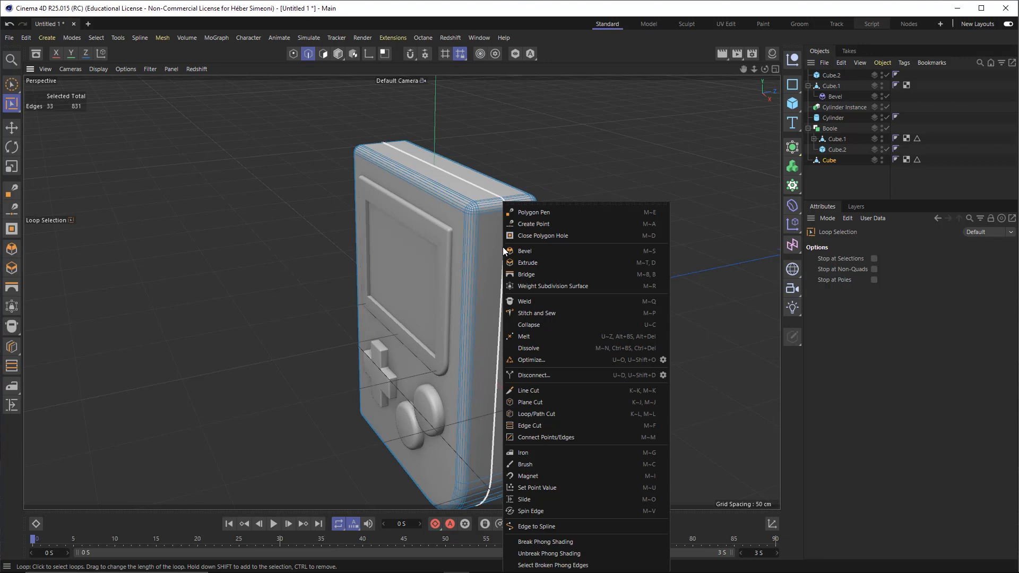
click(529, 251)
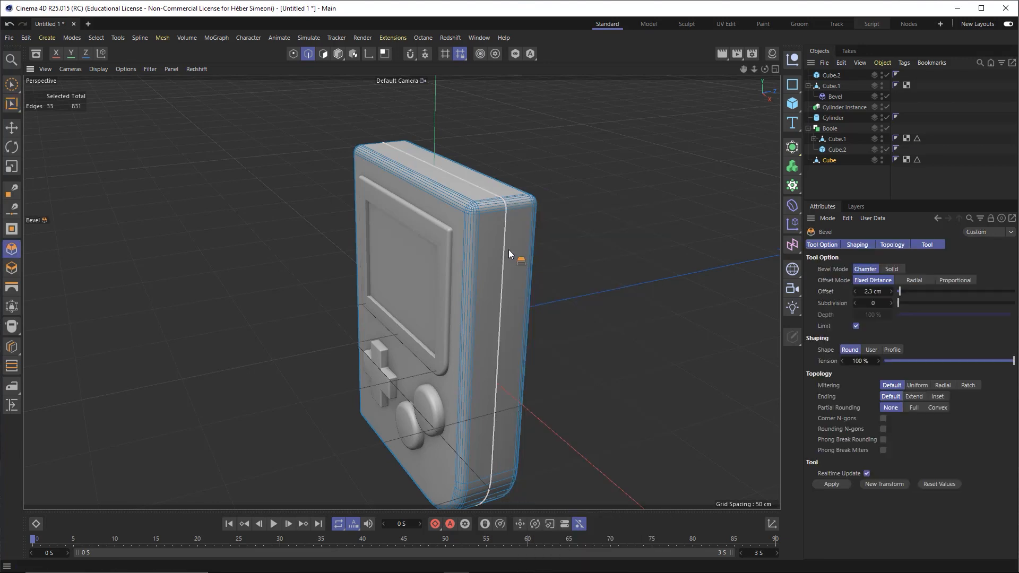
drag(505, 247, 537, 254)
alt+right_drag(505, 235, 563, 193)
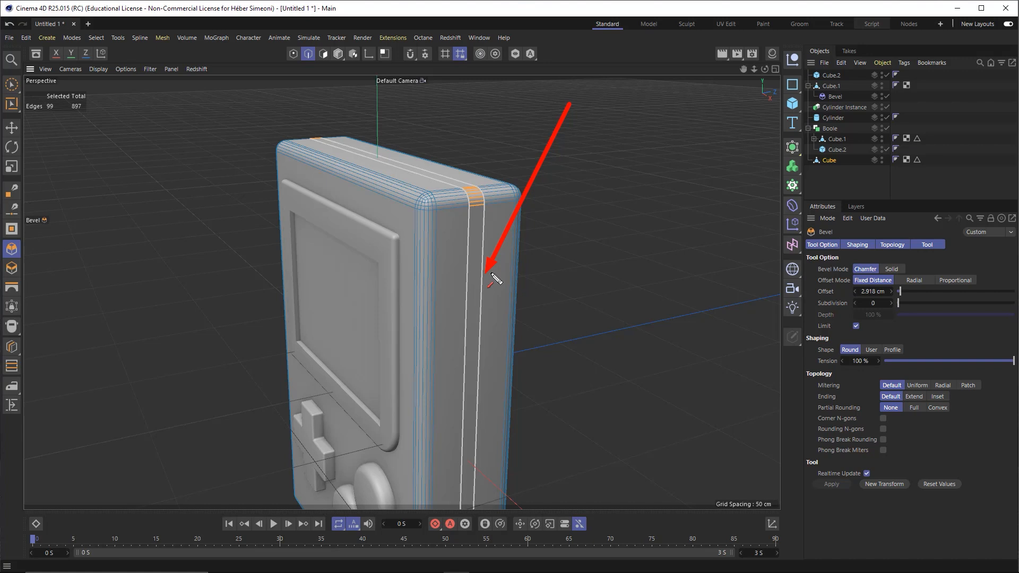
click(323, 54)
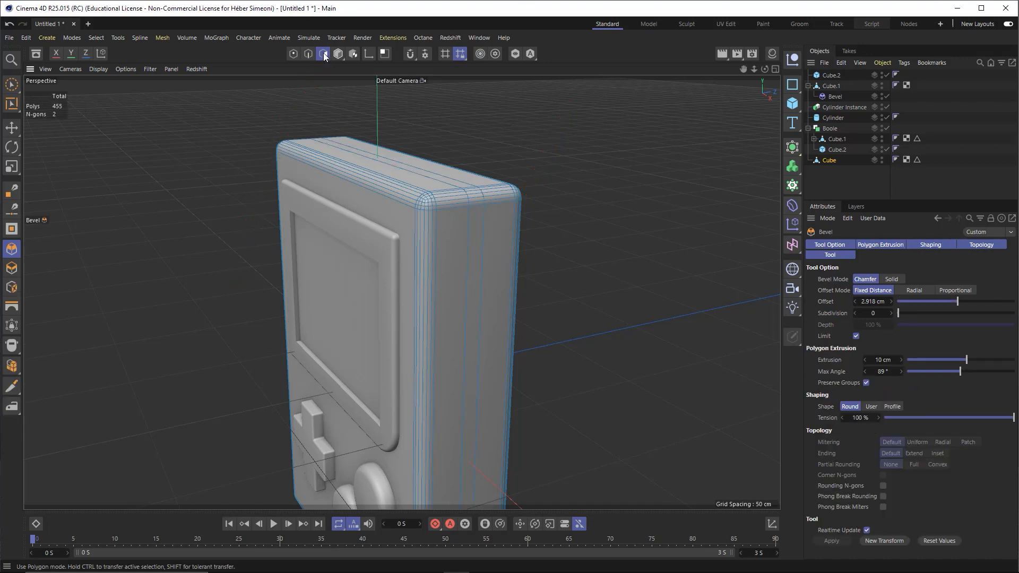
Try to select the narrow strip of polygons around the console's sides with Live Selection
alt+drag(496, 186, 477, 202)
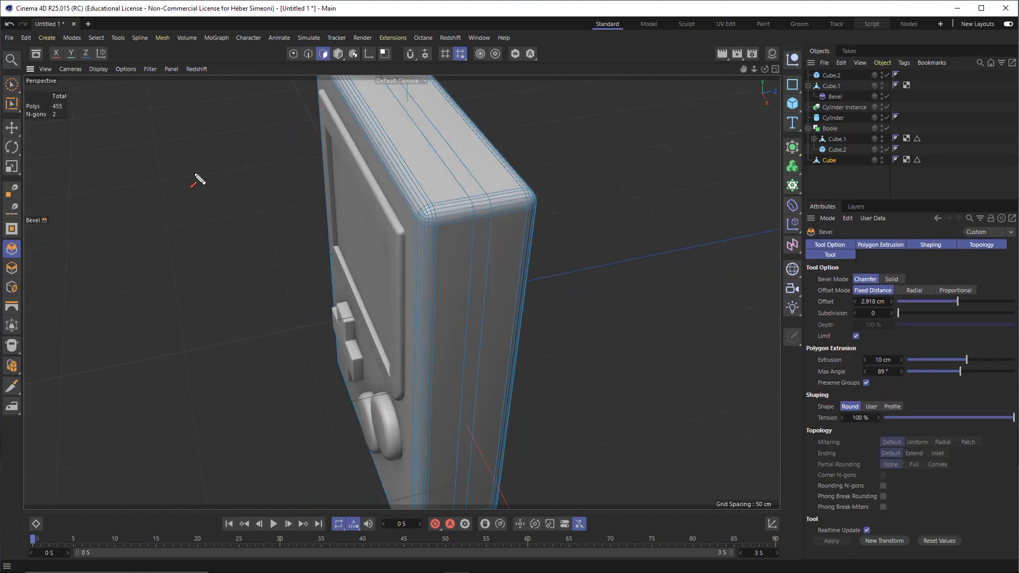
click(13, 85)
alt+drag(467, 183, 514, 187)
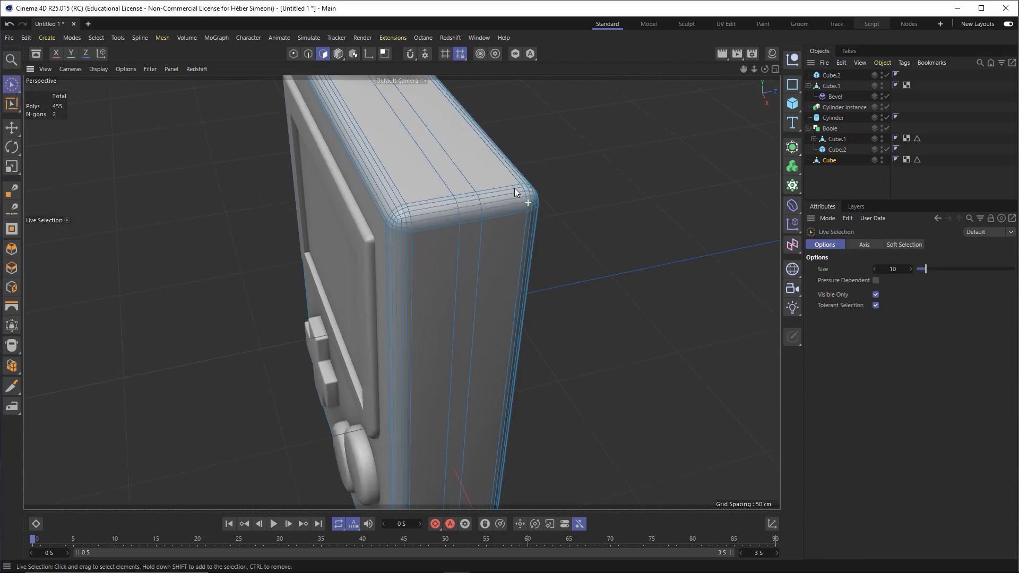
click(462, 191)
mouse_move(468, 214)
shift+mouse_down()
mouse_move(512, 392)
mouse_move(460, 279)
mouse_move(478, 377)
mouse_move(472, 346)
shift+mouse_up()
alt+middle_drag(473, 346, 459, 235)
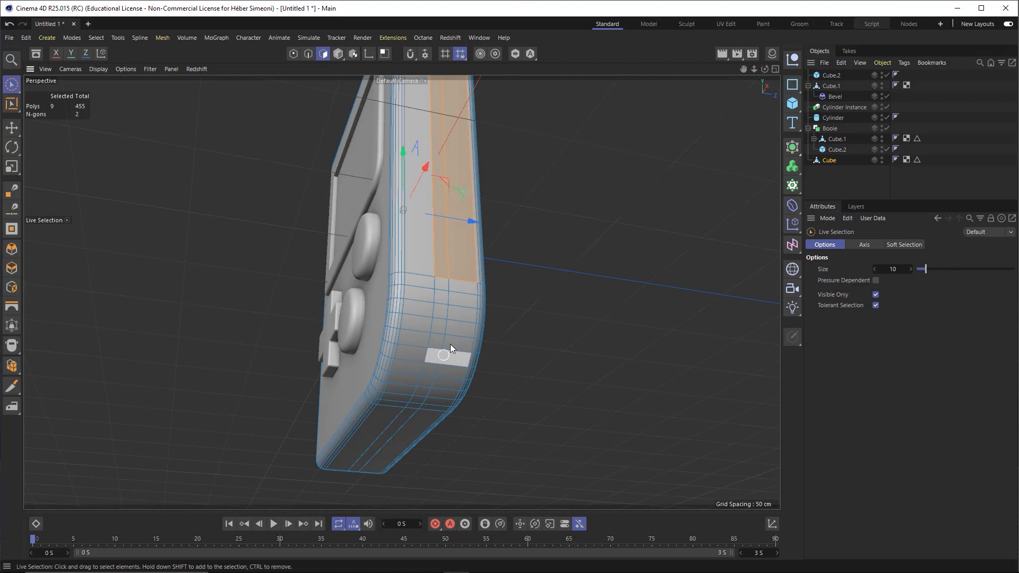
scroll(450, 344, up, 3)
shift+drag(443, 215, 431, 310)
scroll(457, 289, down, 5)
click(537, 266)
alt+drag(539, 249, 523, 345)
alt+drag(419, 328, 484, 257)
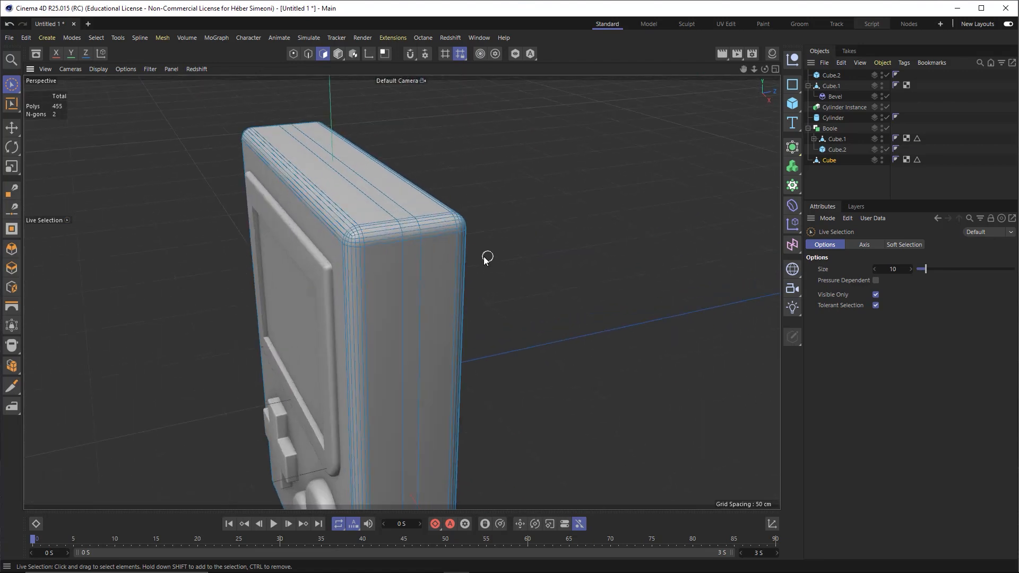
Select the complete narrow polygon loop around the middle of the console's sides with Loop Selection
drag(208, 218, 321, 69)
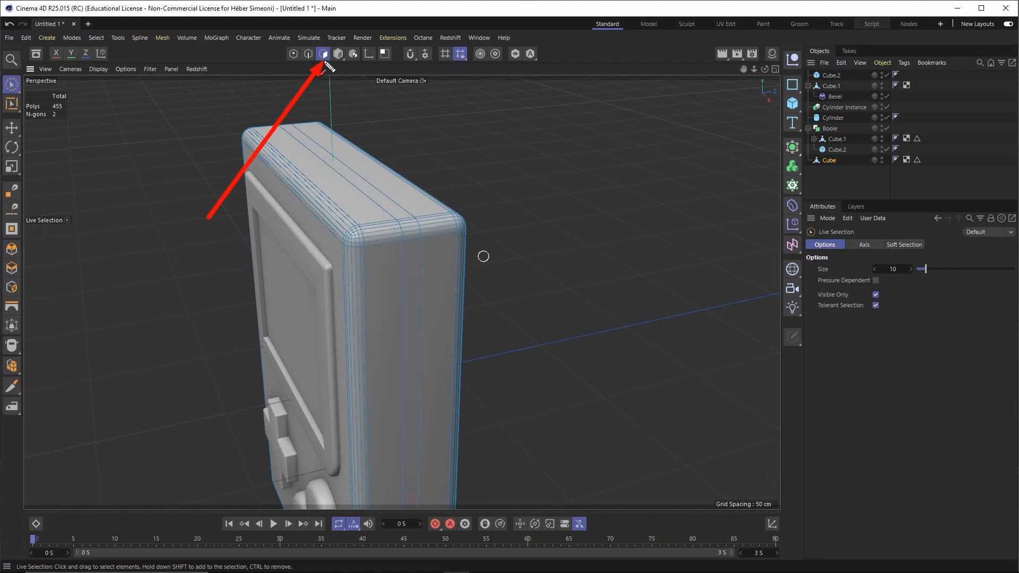
click(96, 38)
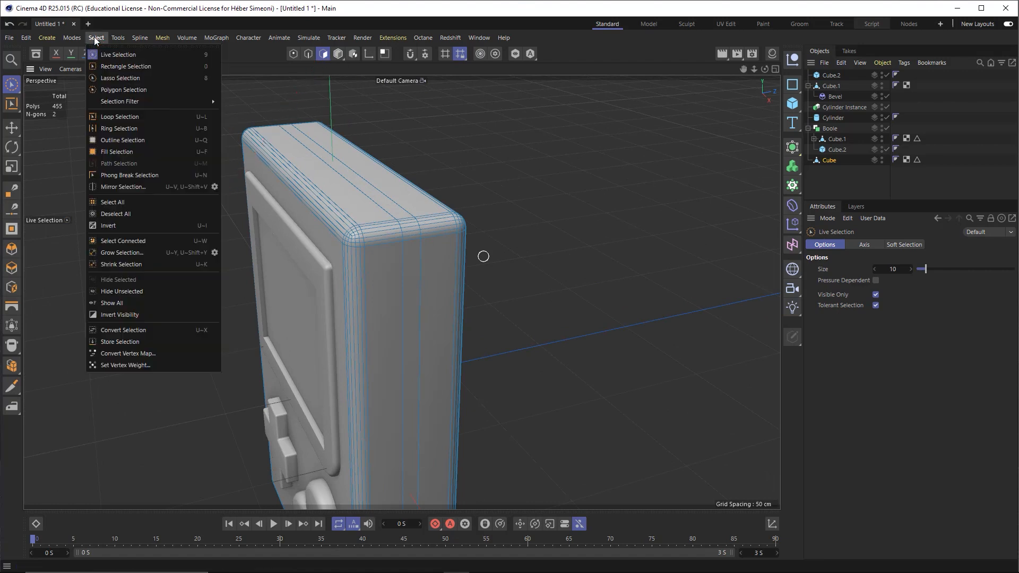
click(115, 117)
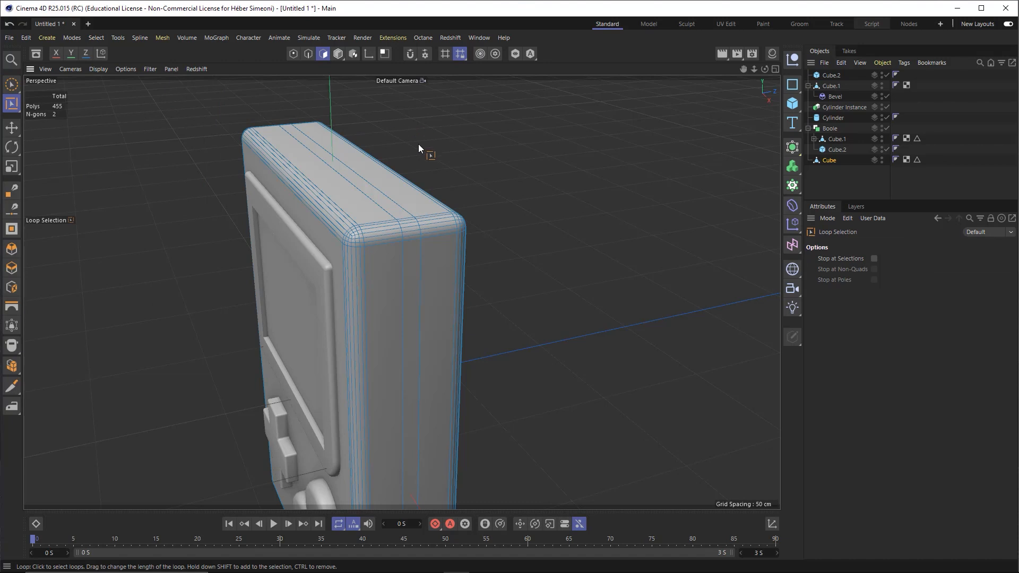
click(409, 227)
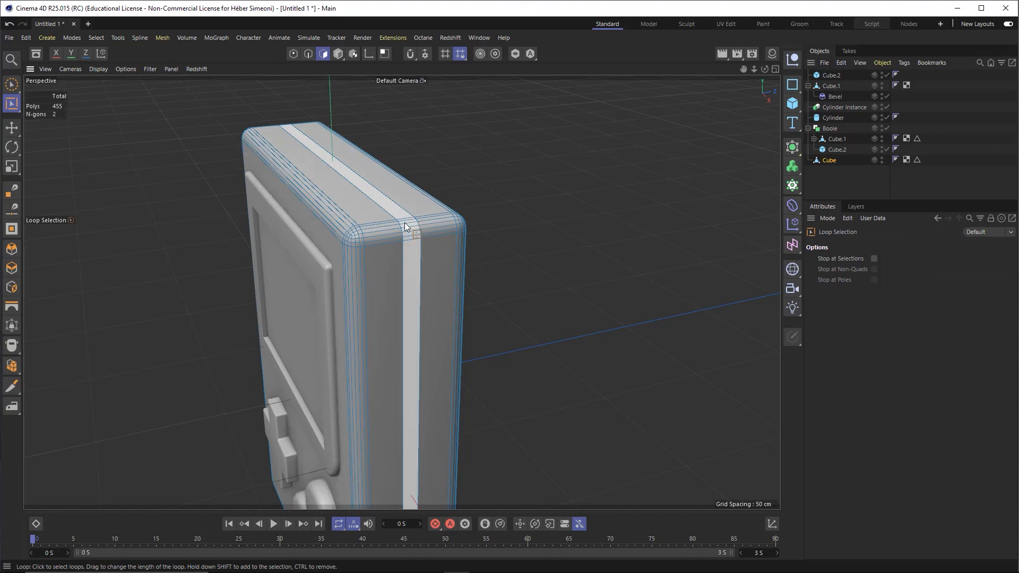
click(410, 237)
alt+drag(410, 237, 421, 257)
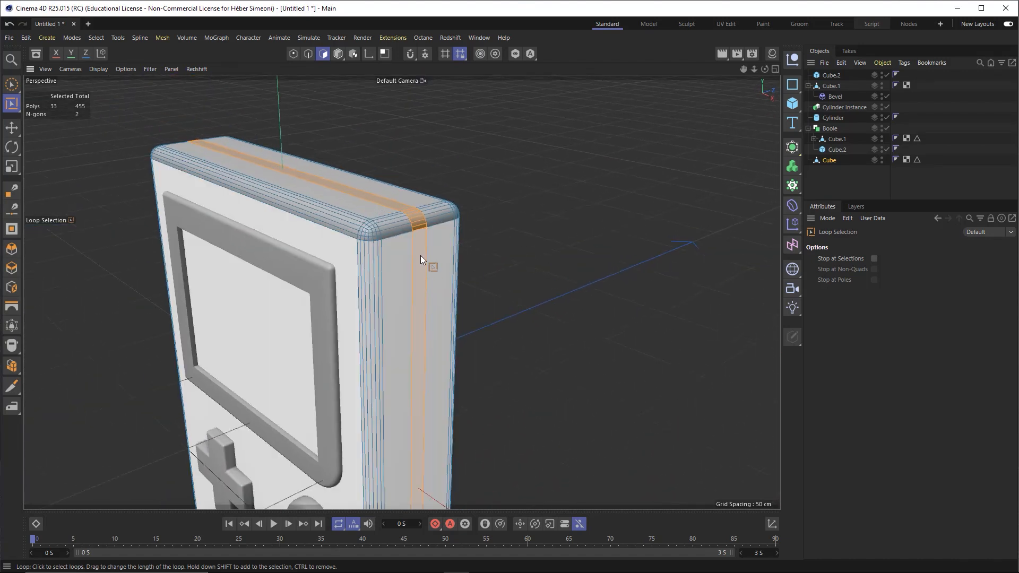
Extrude the selected polygon strip inward by about 2.4 cm to form a groove around the console body
right_click(421, 254)
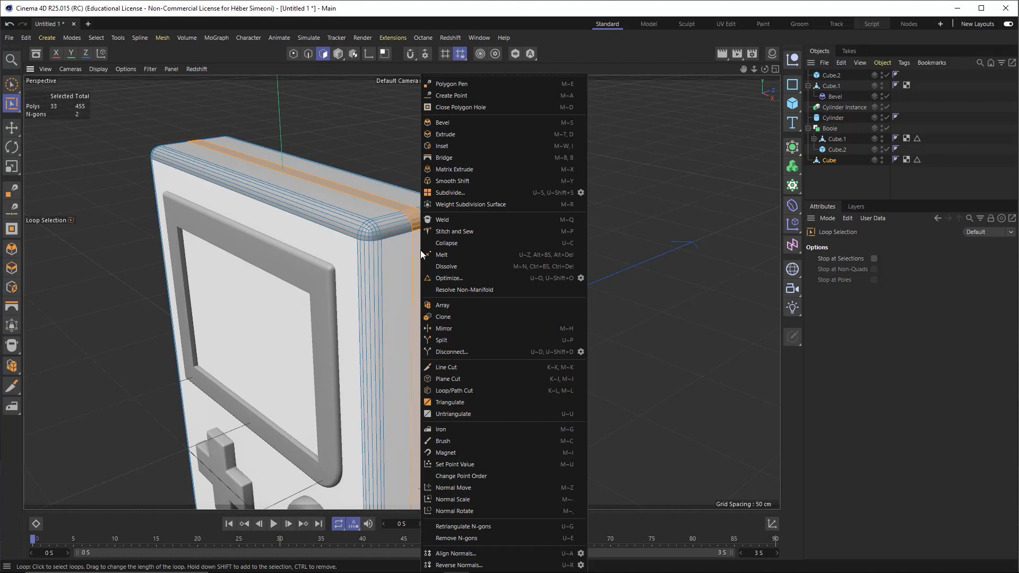
click(449, 136)
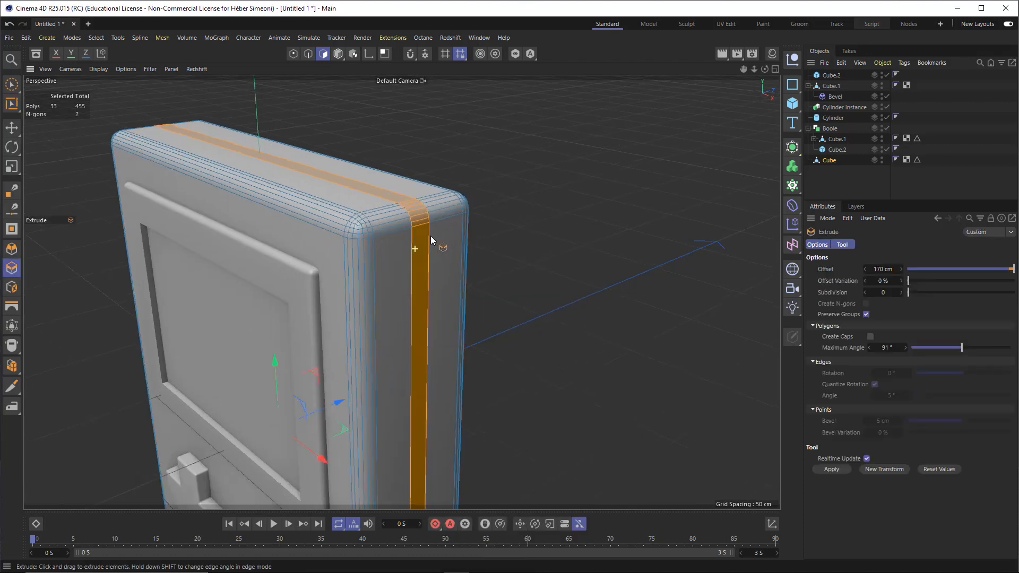
mouse_move(420, 246)
mouse_down()
mouse_move(451, 246)
mouse_move(414, 246)
mouse_up()
alt+right_drag(414, 276, 365, 289)
alt+drag(365, 289, 392, 223)
Clear the polygon selection and switch to edge mode with no edges of the body selected
key(u)
key(l)
click(510, 218)
alt+drag(511, 218, 499, 209)
alt+right_drag(396, 246, 482, 162)
alt+middle_drag(483, 161, 492, 276)
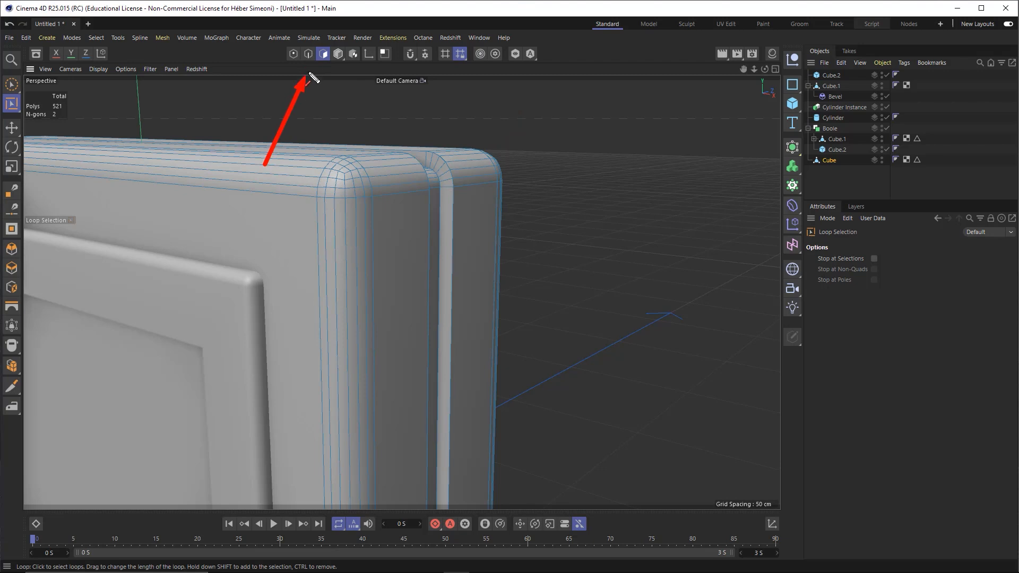
click(307, 55)
mouse_move(544, 164)
alt+mouse_down()
mouse_move(527, 184)
mouse_move(431, 159)
alt+mouse_up()
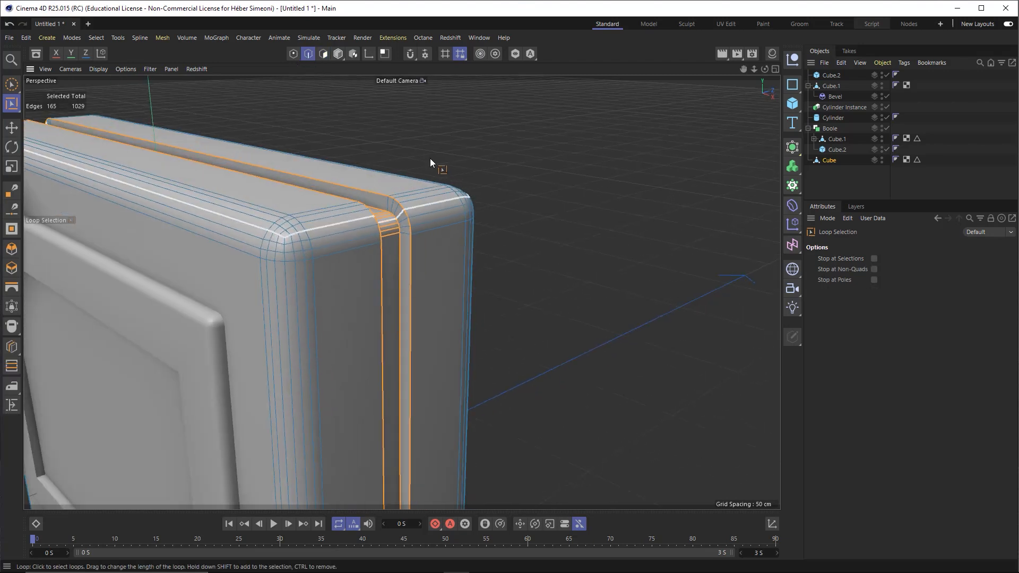
click(536, 140)
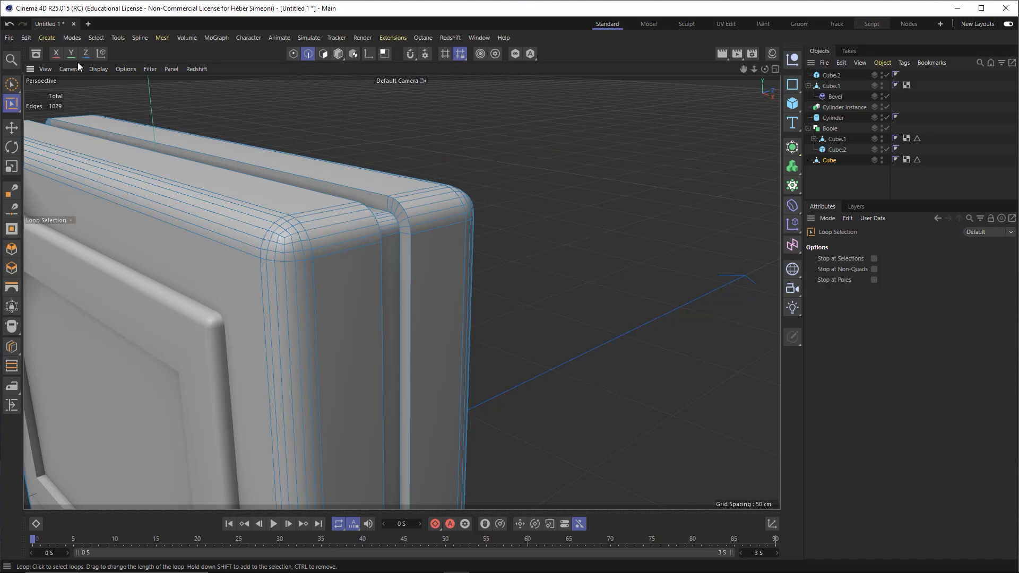
Loop-select both outer edge loops of the groove and store them as an edge selection on the body
click(97, 39)
click(120, 117)
click(356, 187)
alt+drag(389, 228, 570, 157)
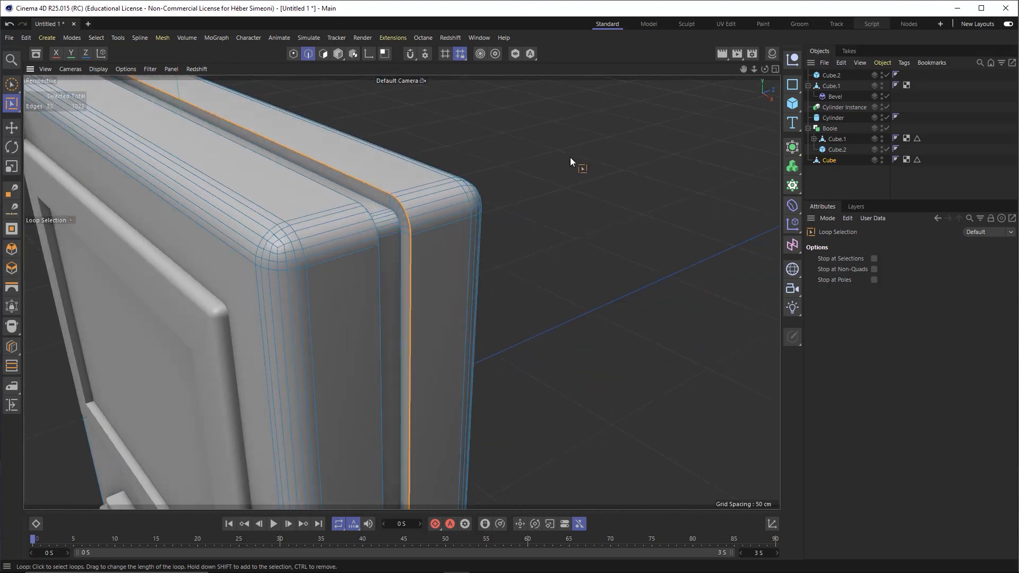
shift+click(299, 177)
alt+drag(365, 247, 437, 223)
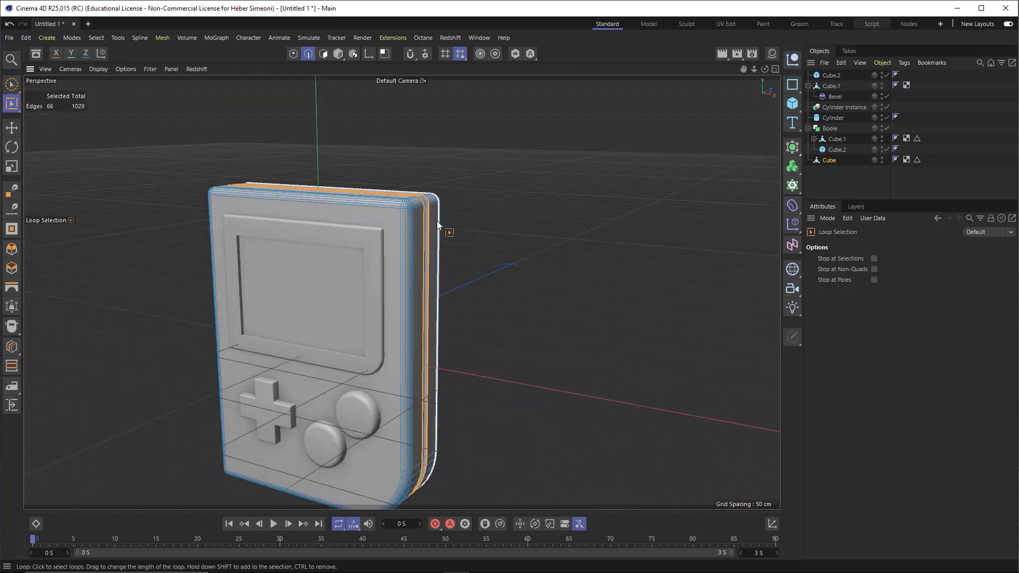
click(97, 38)
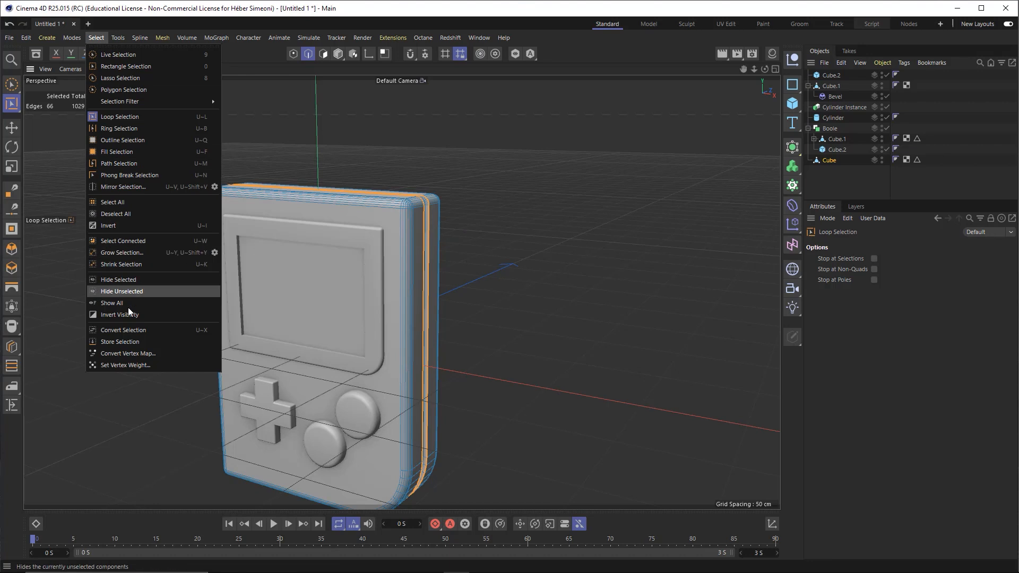
click(113, 343)
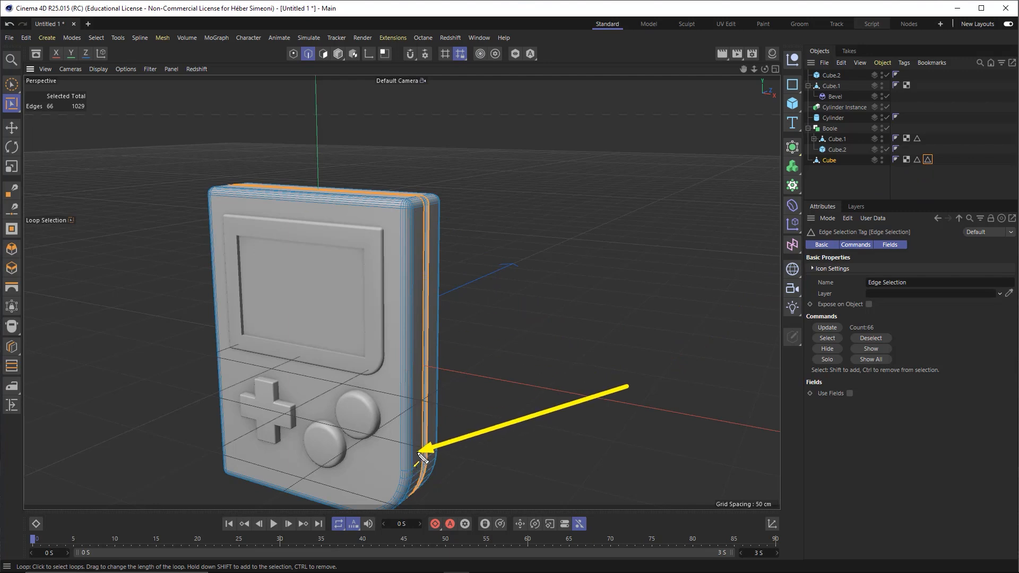
Add a Bevel deformer as a child of the body cube and limit it to the stored edge selection
click(792, 207)
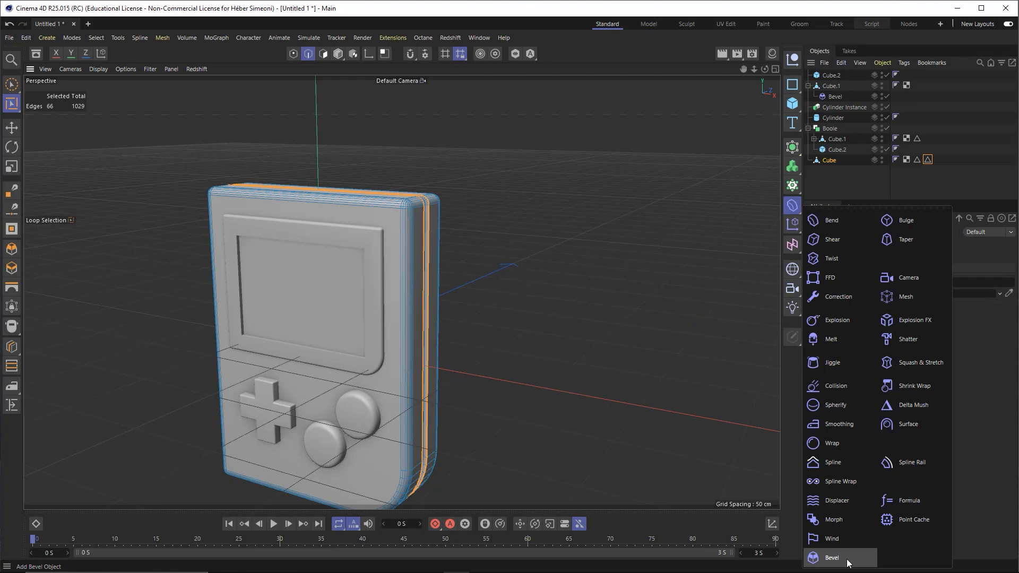
click(813, 557)
mouse_move(894, 33)
mouse_down()
mouse_move(829, 75)
mouse_move(834, 172)
mouse_up()
drag(829, 76, 829, 168)
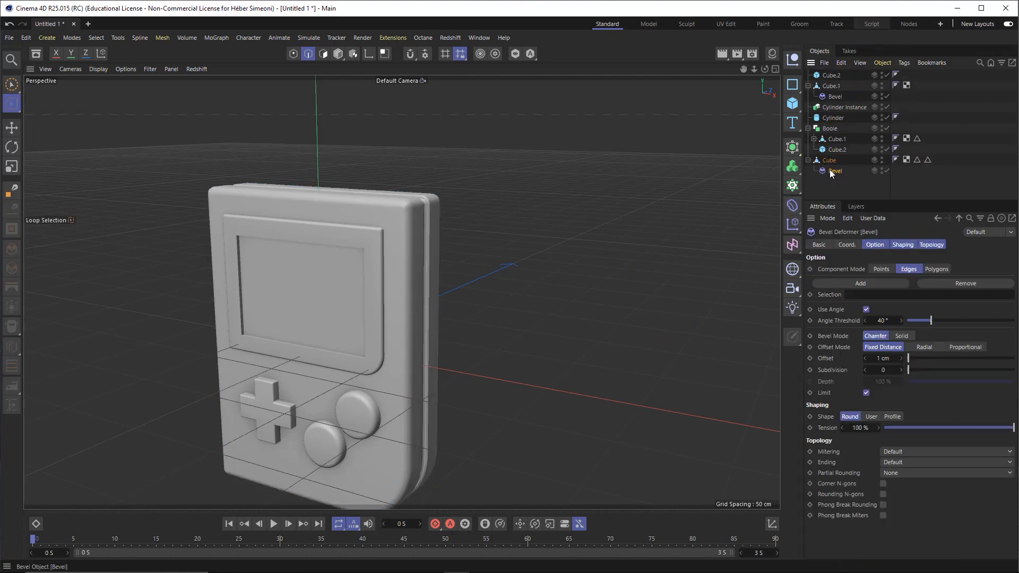
mouse_move(914, 90)
mouse_down()
mouse_move(849, 158)
mouse_move(826, 215)
mouse_move(847, 202)
mouse_move(842, 304)
mouse_move(863, 291)
mouse_move(856, 284)
mouse_move(900, 153)
mouse_move(929, 151)
mouse_move(887, 261)
mouse_move(850, 299)
mouse_move(867, 300)
mouse_move(909, 143)
mouse_move(940, 139)
mouse_move(865, 295)
mouse_up()
key(Escape)
Set the body's Bevel deformer to an offset of 0.5 cm and a subdivision of 5
scroll(460, 225, up, 2)
alt+right_drag(403, 291, 509, 196)
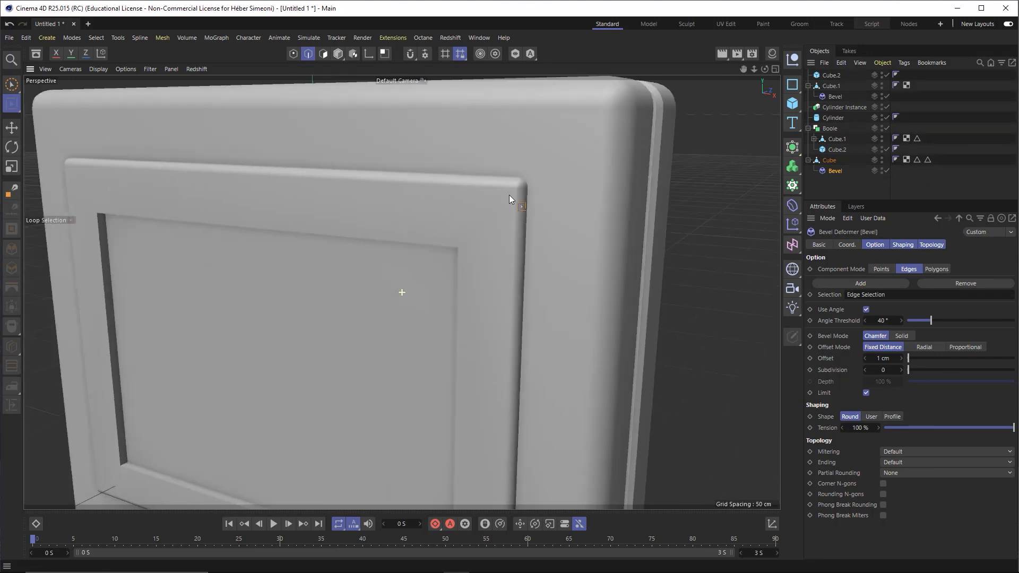
alt+drag(508, 197, 419, 251)
alt+right_drag(419, 250, 471, 227)
key(d)
alt+drag(474, 221, 505, 247)
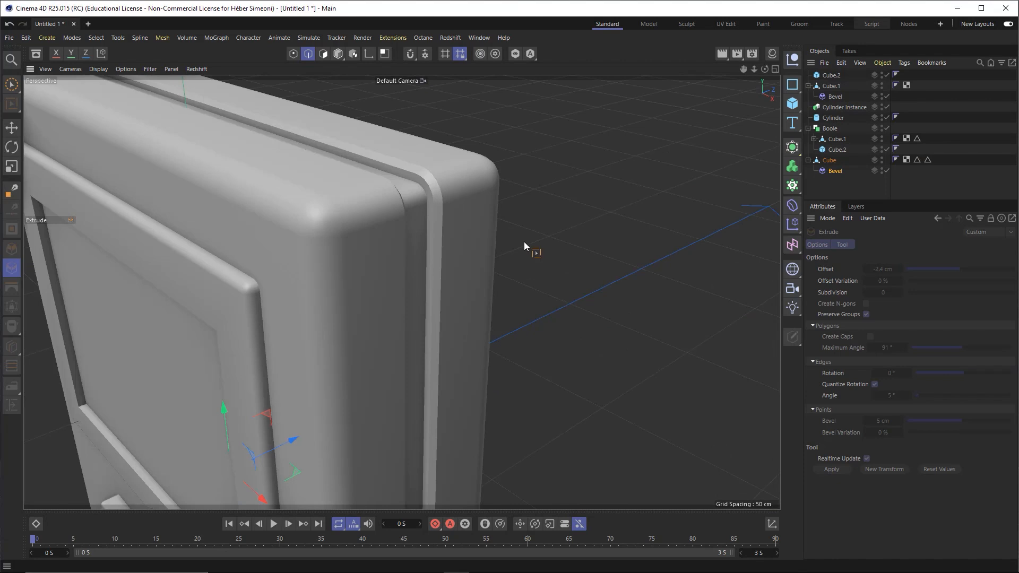
key(space)
click(836, 171)
drag(901, 94, 837, 171)
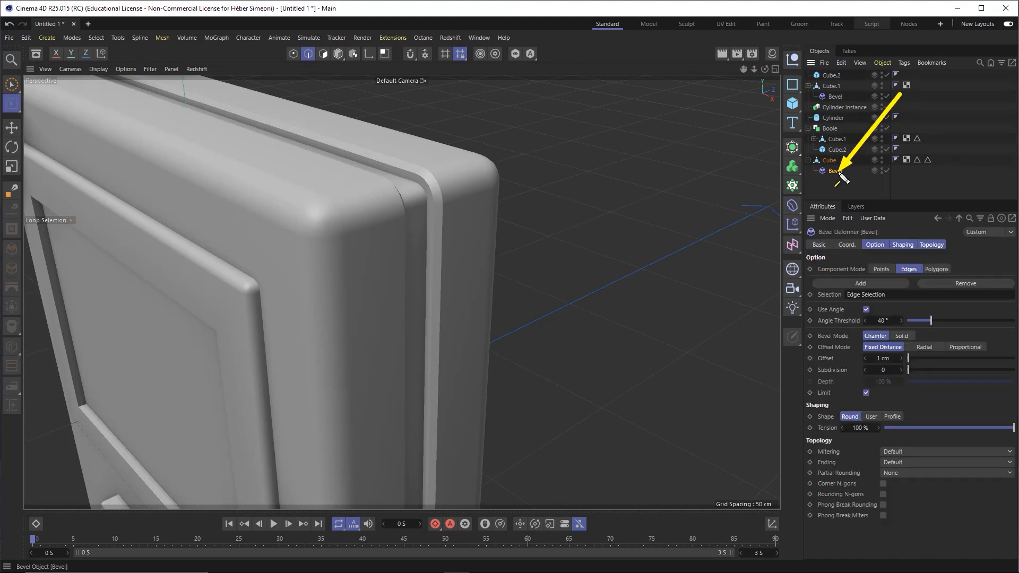
mouse_move(901, 95)
mouse_down()
mouse_move(866, 295)
mouse_move(888, 362)
mouse_up()
key(Escape)
click(883, 358)
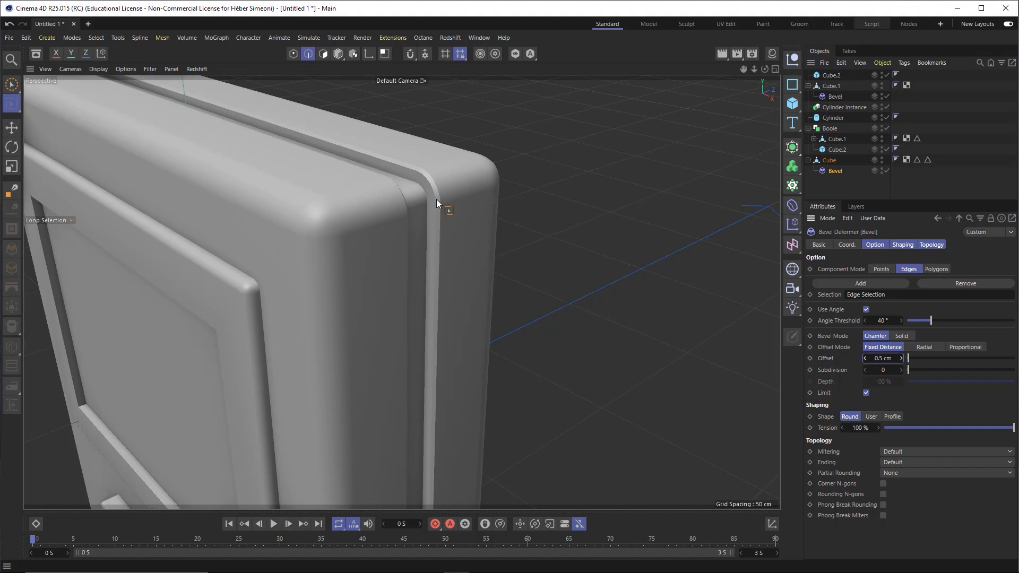
click(883, 370)
text(5)
key(Return)
Examine the rounded groove from a wider view and switch to Live Selection in model mode
alt+right_drag(498, 232, 432, 246)
key(d)
alt+drag(432, 246, 549, 177)
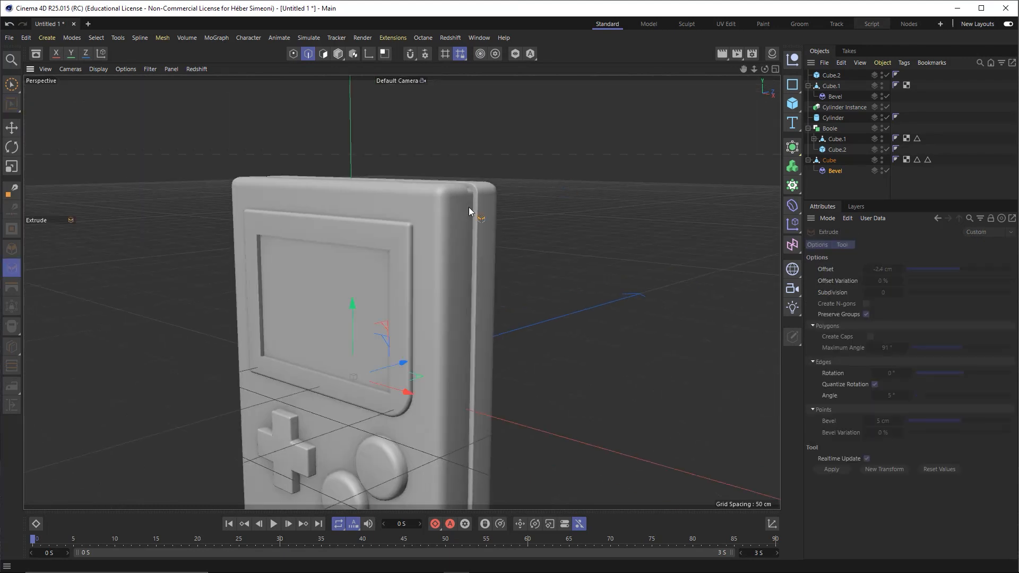
alt+right_drag(556, 171, 371, 286)
alt+drag(371, 285, 366, 249)
click(12, 84)
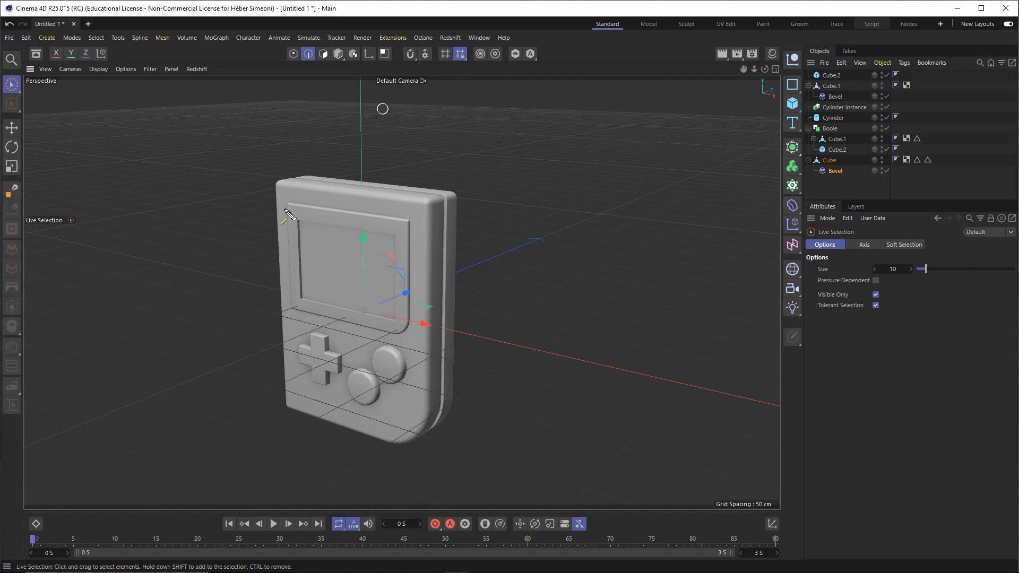
click(338, 54)
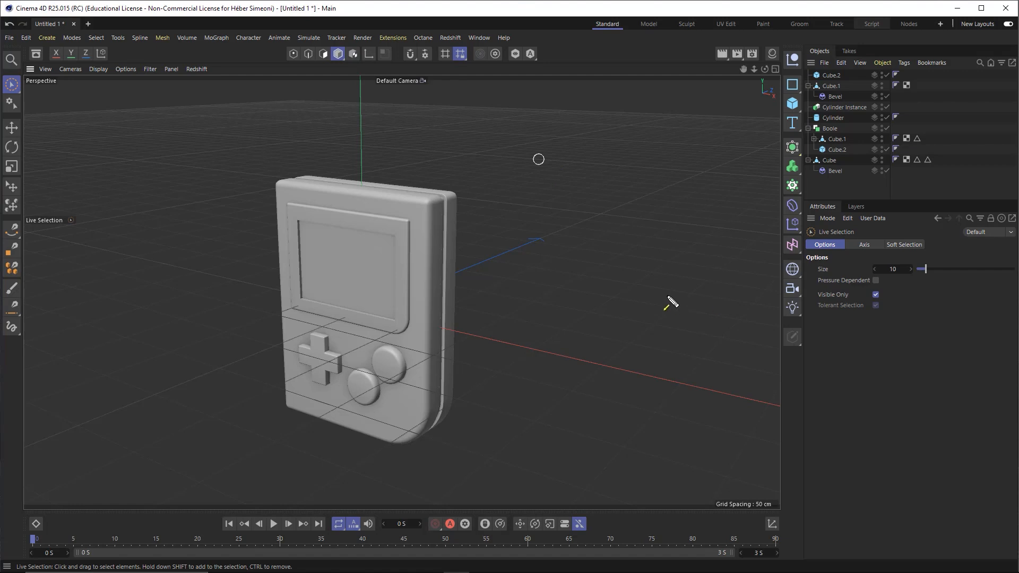
Create a null object, place all the console's parts inside it and collapse the group
mouse_move(605, 361)
mouse_down()
mouse_move(734, 154)
mouse_move(784, 86)
mouse_move(791, 94)
mouse_move(788, 63)
mouse_up()
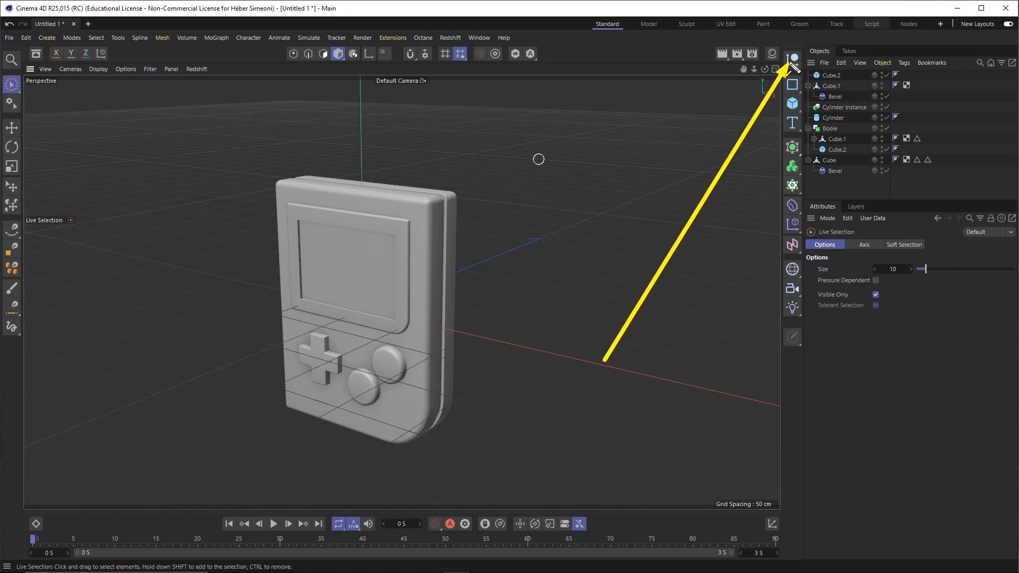
key(Escape)
click(790, 64)
mouse_move(909, 27)
mouse_down()
mouse_move(834, 84)
mouse_move(845, 180)
mouse_move(864, 225)
mouse_move(864, 279)
mouse_up()
key(Escape)
drag(842, 222, 809, 77)
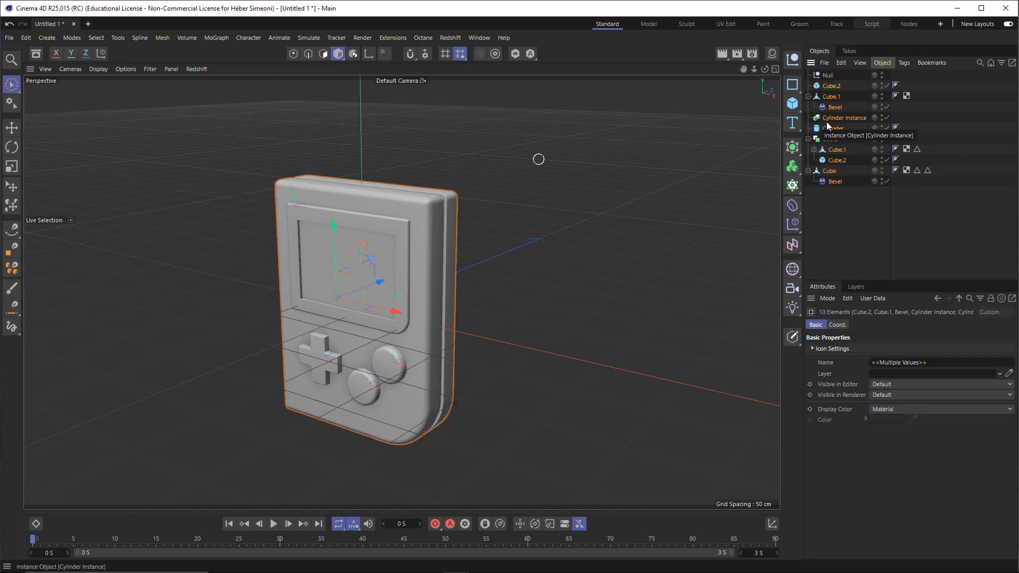
drag(834, 118, 831, 77)
click(808, 74)
click(808, 75)
click(808, 75)
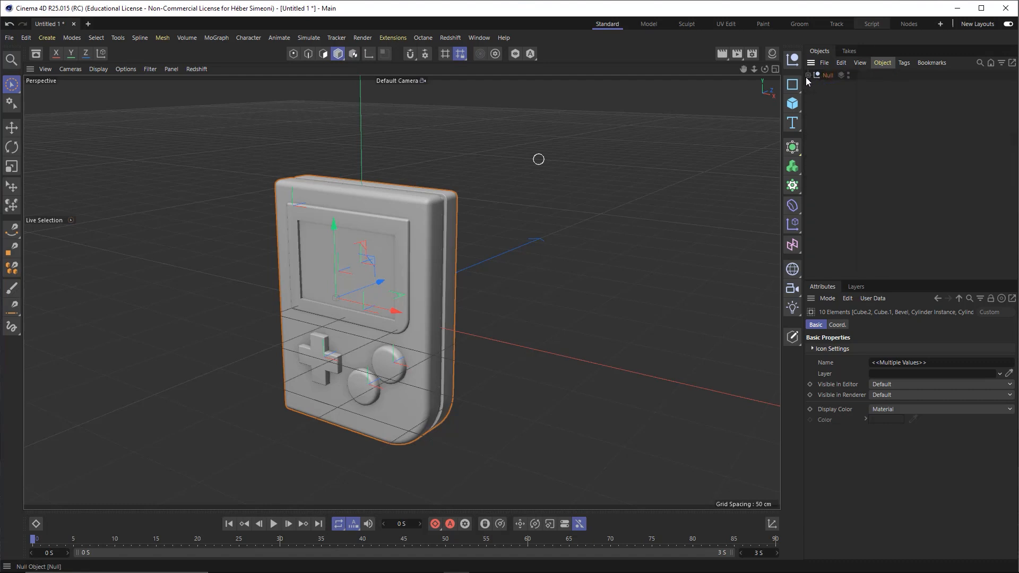
Select the null and try rotating and moving the whole console as one group
click(827, 77)
key(o)
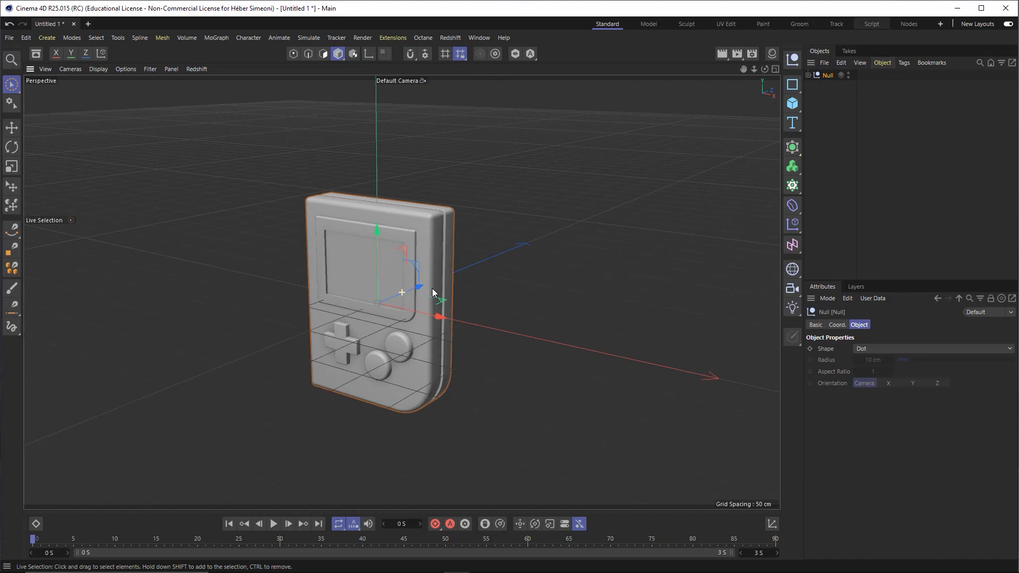
key(r)
mouse_move(412, 321)
mouse_down()
mouse_move(451, 329)
mouse_move(412, 322)
mouse_up()
key(e)
drag(415, 247, 415, 219)
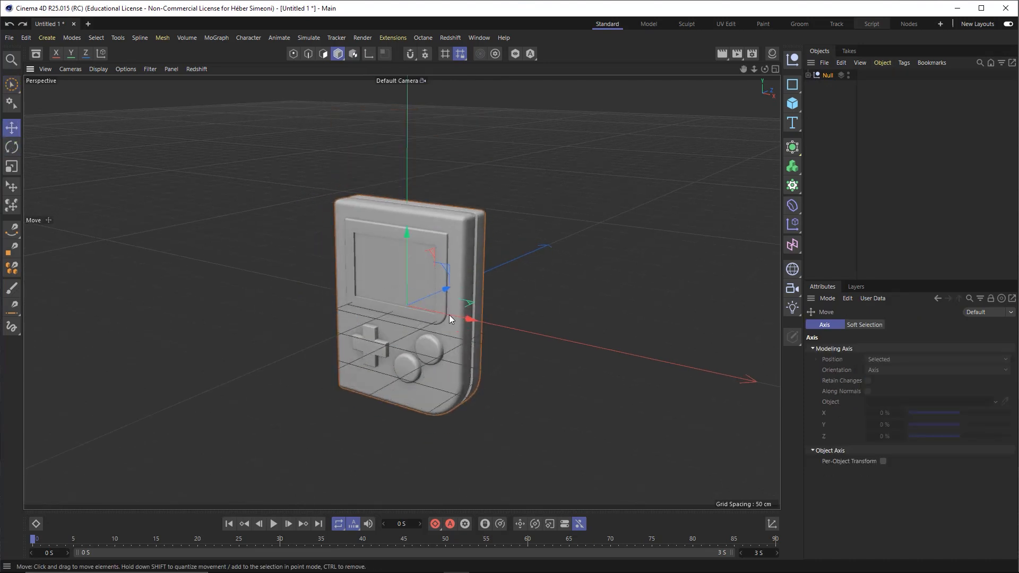
drag(472, 320, 526, 328)
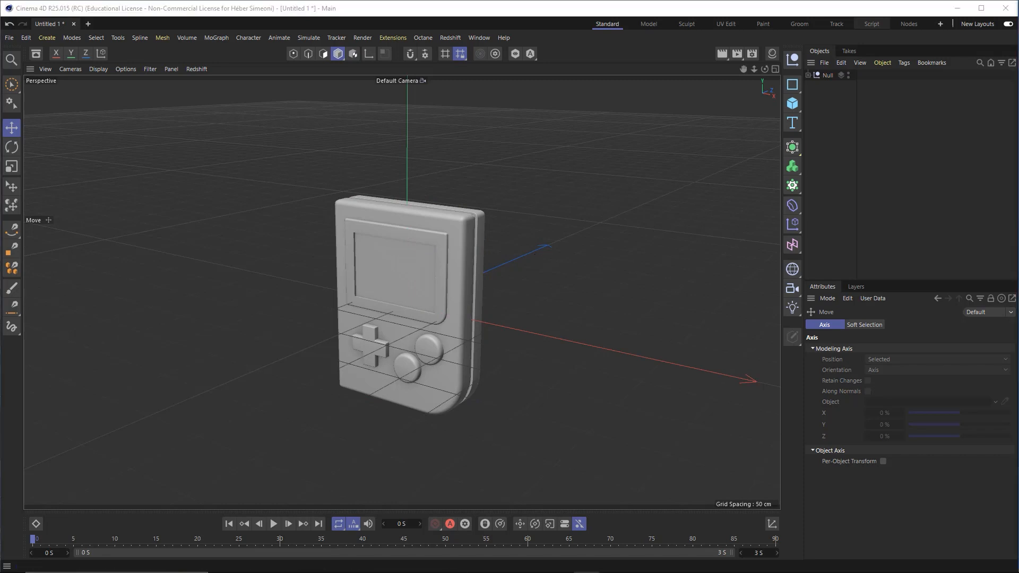
alt+drag(402, 278, 280, 297)
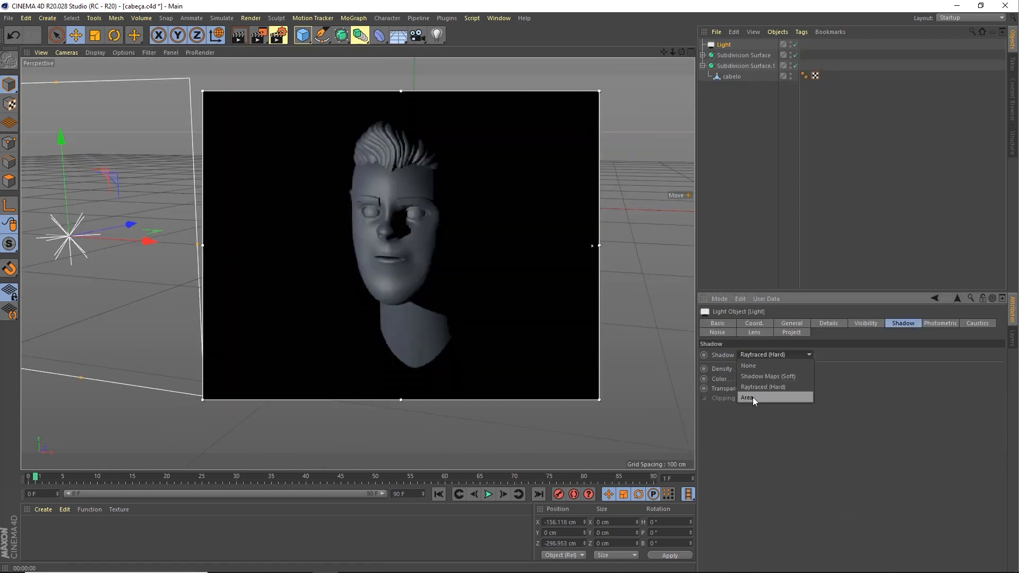
Set the light's shadow type to Area in the head scene cabeça.c4d
click(748, 398)
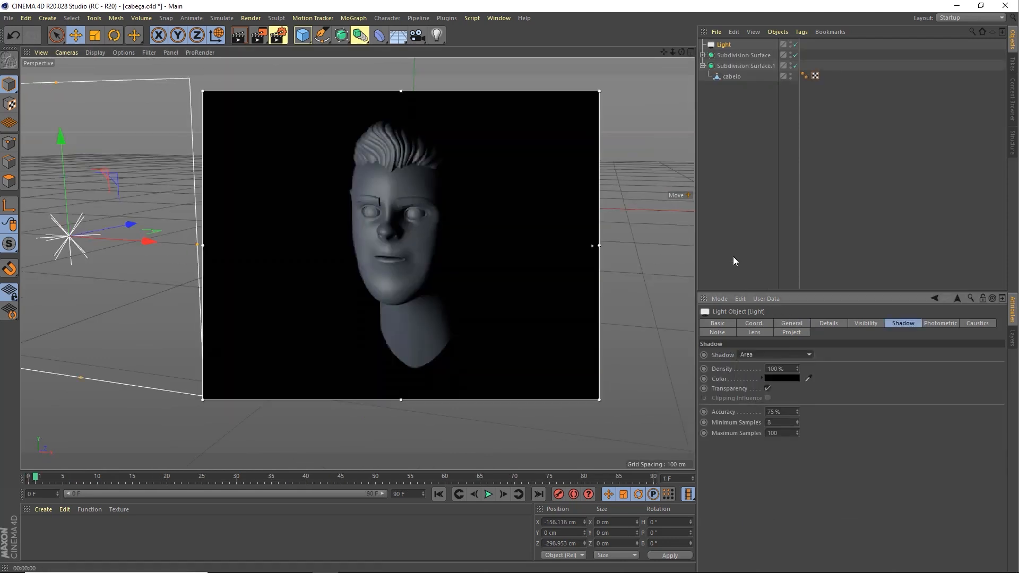